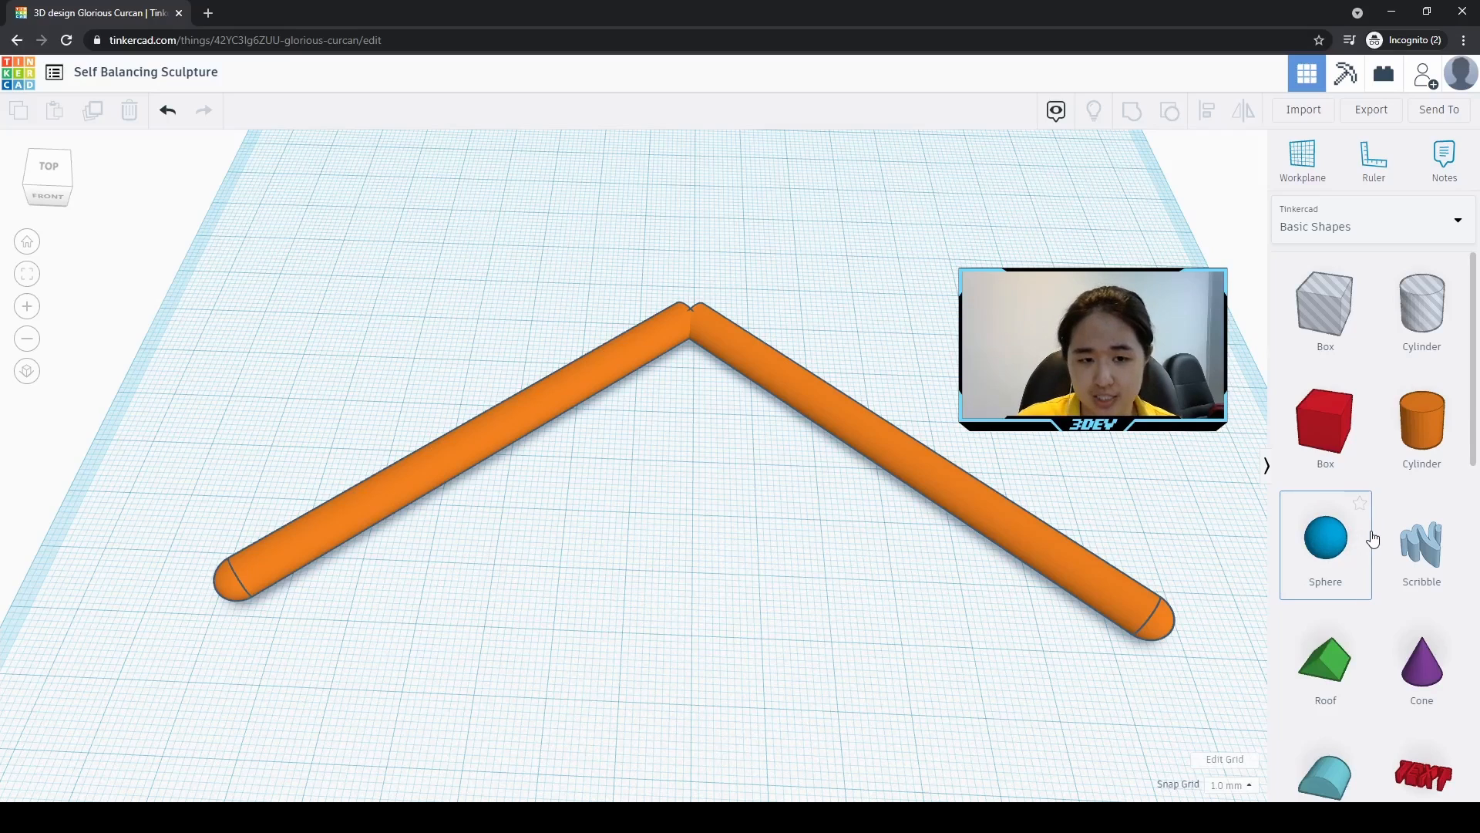
Step: Place a solid cylinder and a sphere on the workplane between the two angled rods
{"action": "left_click_drag", "start_coordinate": [1416, 437], "coordinate": [581, 521]}
{"action": "left_click_drag", "start_coordinate": [1337, 562], "coordinate": [793, 534]}
Step: Smooth the new shapes by setting the cylinder's sides to 64 and the sphere's steps to 24
{"action": "left_click", "coordinate": [592, 515]}
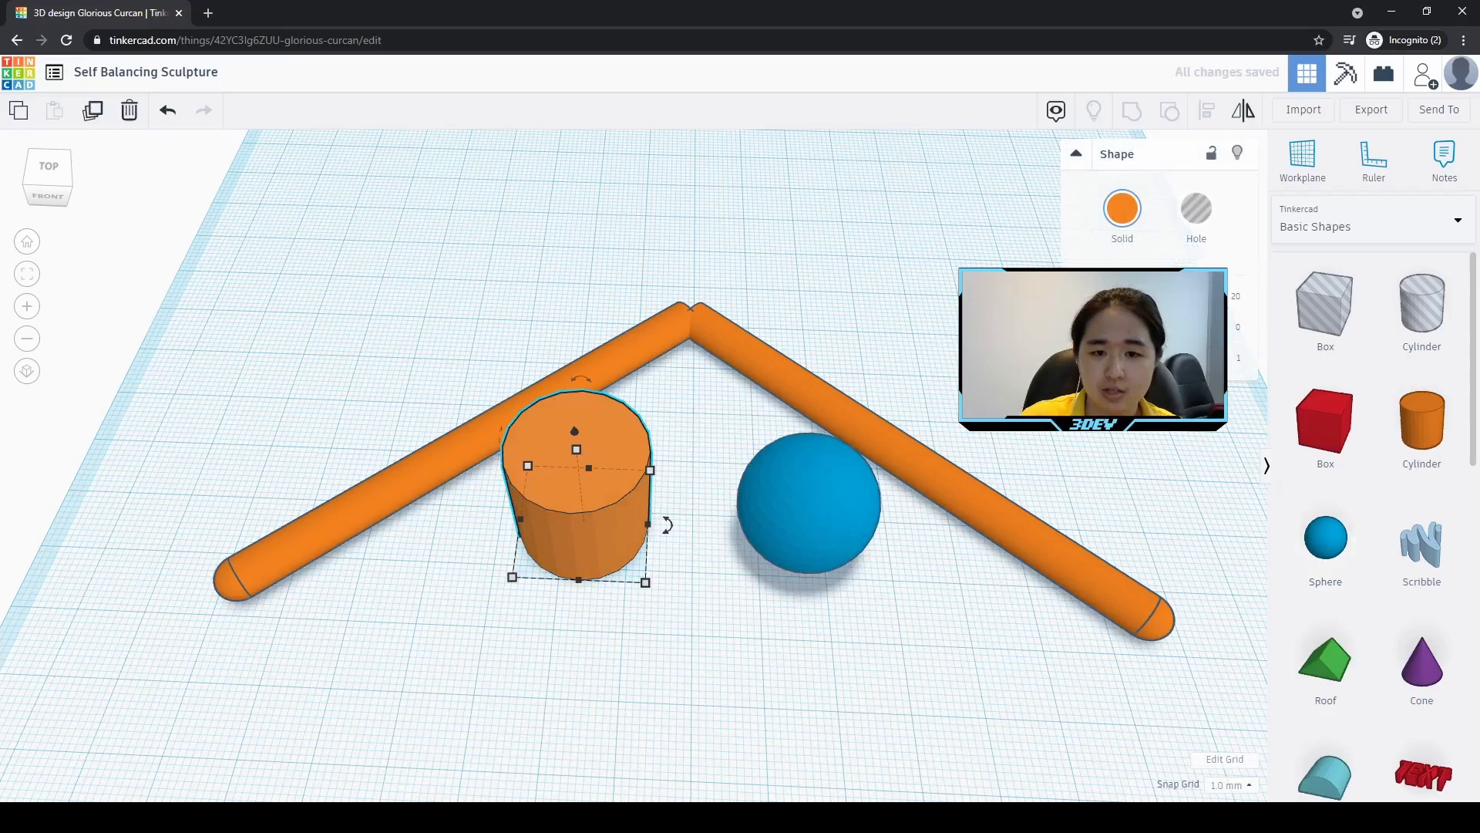
{"action": "left_click_drag", "start_coordinate": [1118, 297], "coordinate": [1246, 304]}
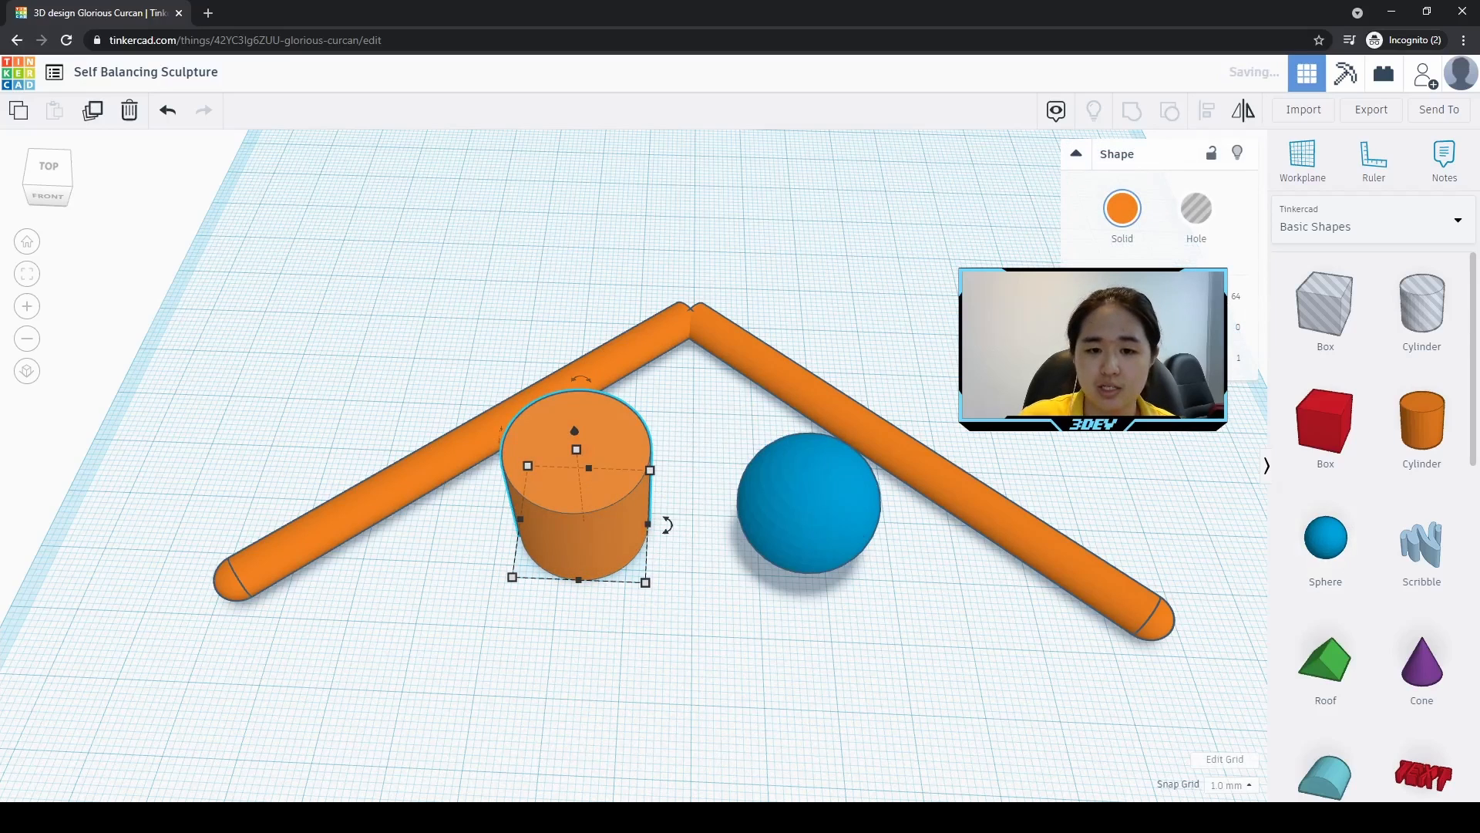
{"action": "left_click", "coordinate": [802, 509]}
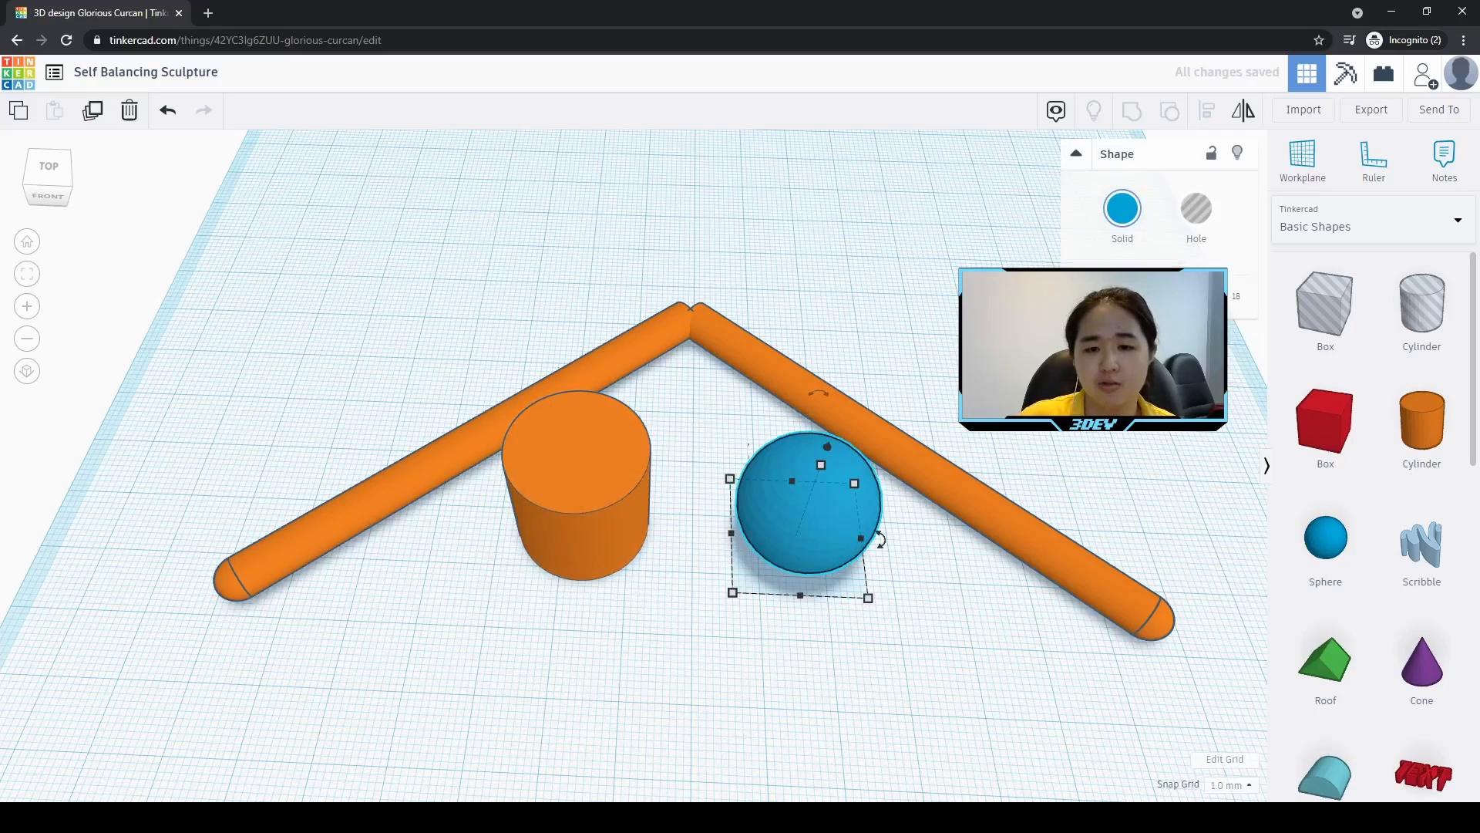
{"action": "left_click", "coordinate": [1076, 453]}
Step: Resize the sphere to 7 mm wide, 5 mm deep and 7 mm high
{"action": "middle_click_drag", "start_coordinate": [892, 559], "coordinate": [811, 557]}
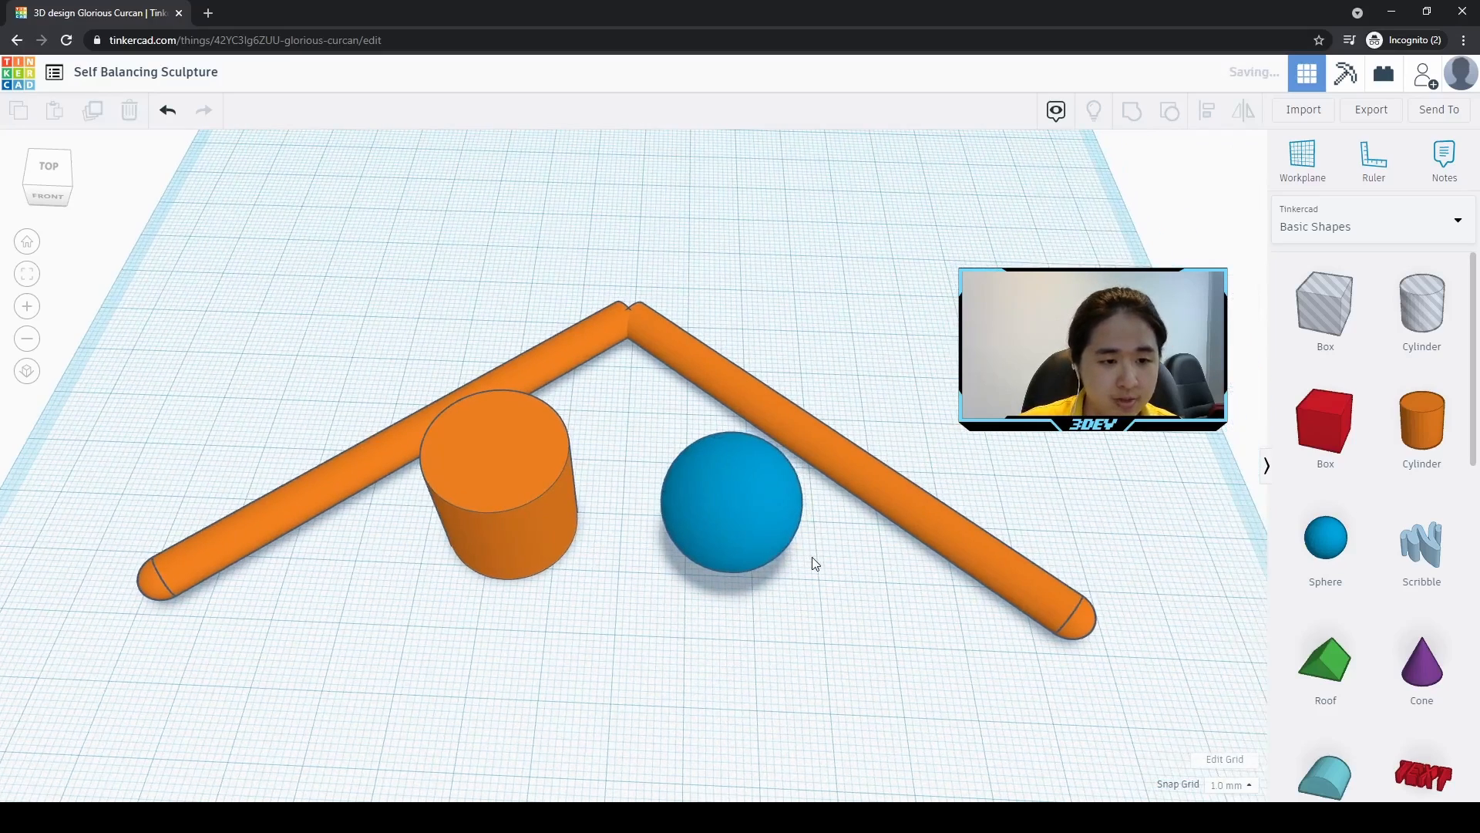
{"action": "scroll", "coordinate": [815, 557], "scroll_direction": "up", "scroll_amount": 2}
{"action": "left_click", "coordinate": [798, 534]}
{"action": "middle_click_drag", "start_coordinate": [939, 571], "coordinate": [864, 566]}
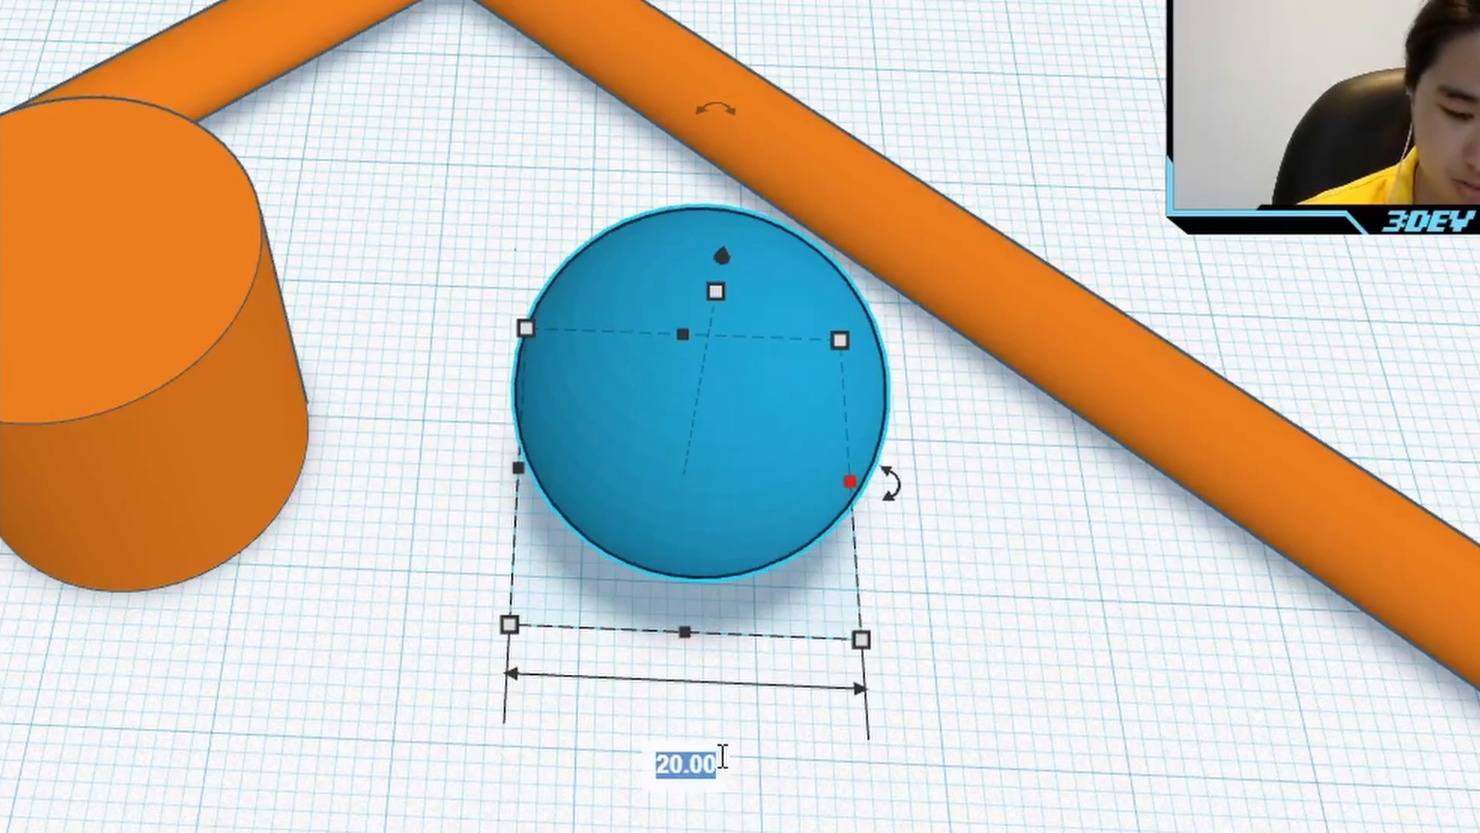
{"action": "type", "text": "7"}
{"action": "key", "text": "Return"}
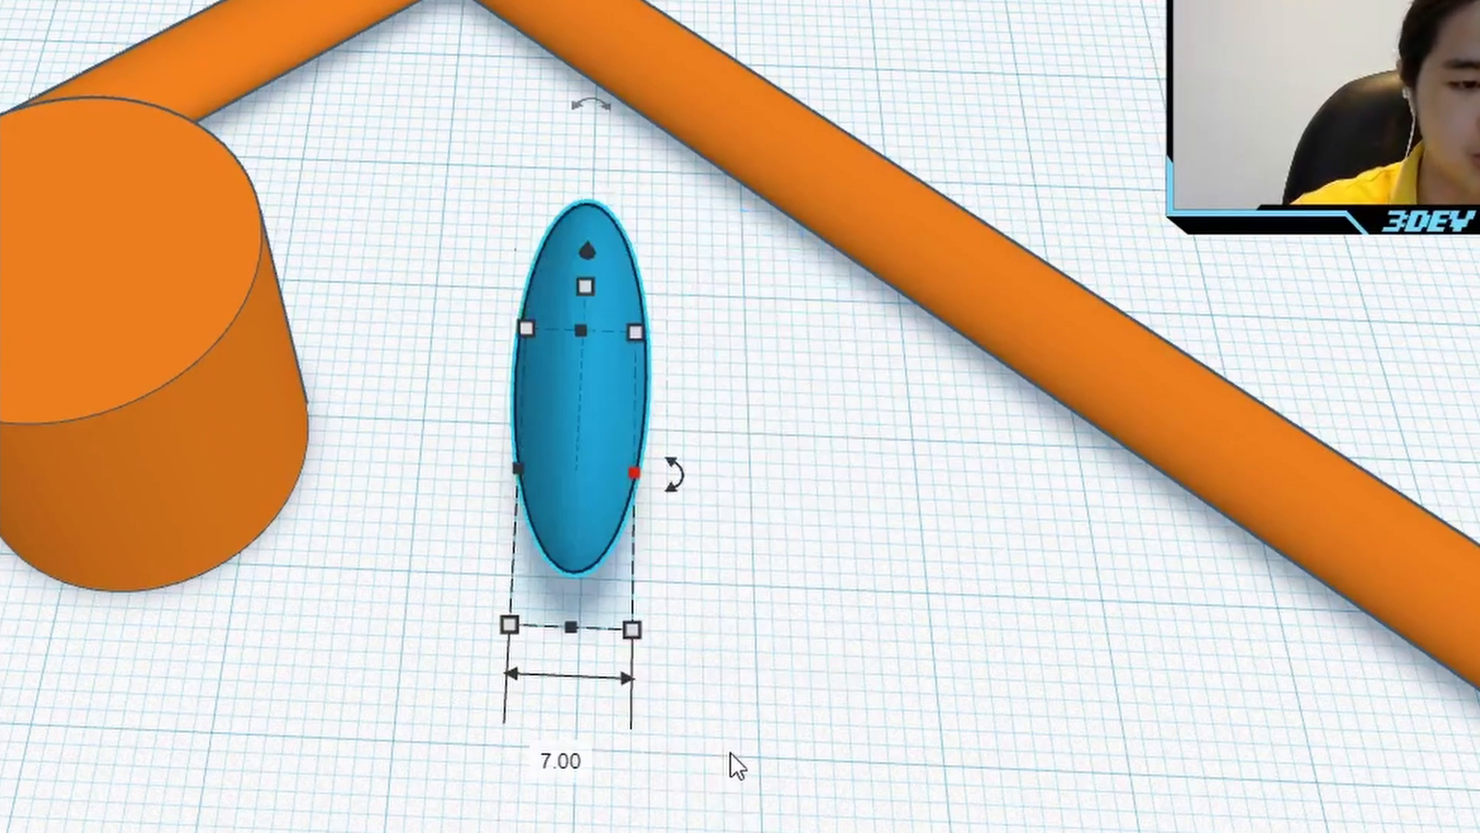
{"action": "mouse_move", "coordinate": [590, 287]}
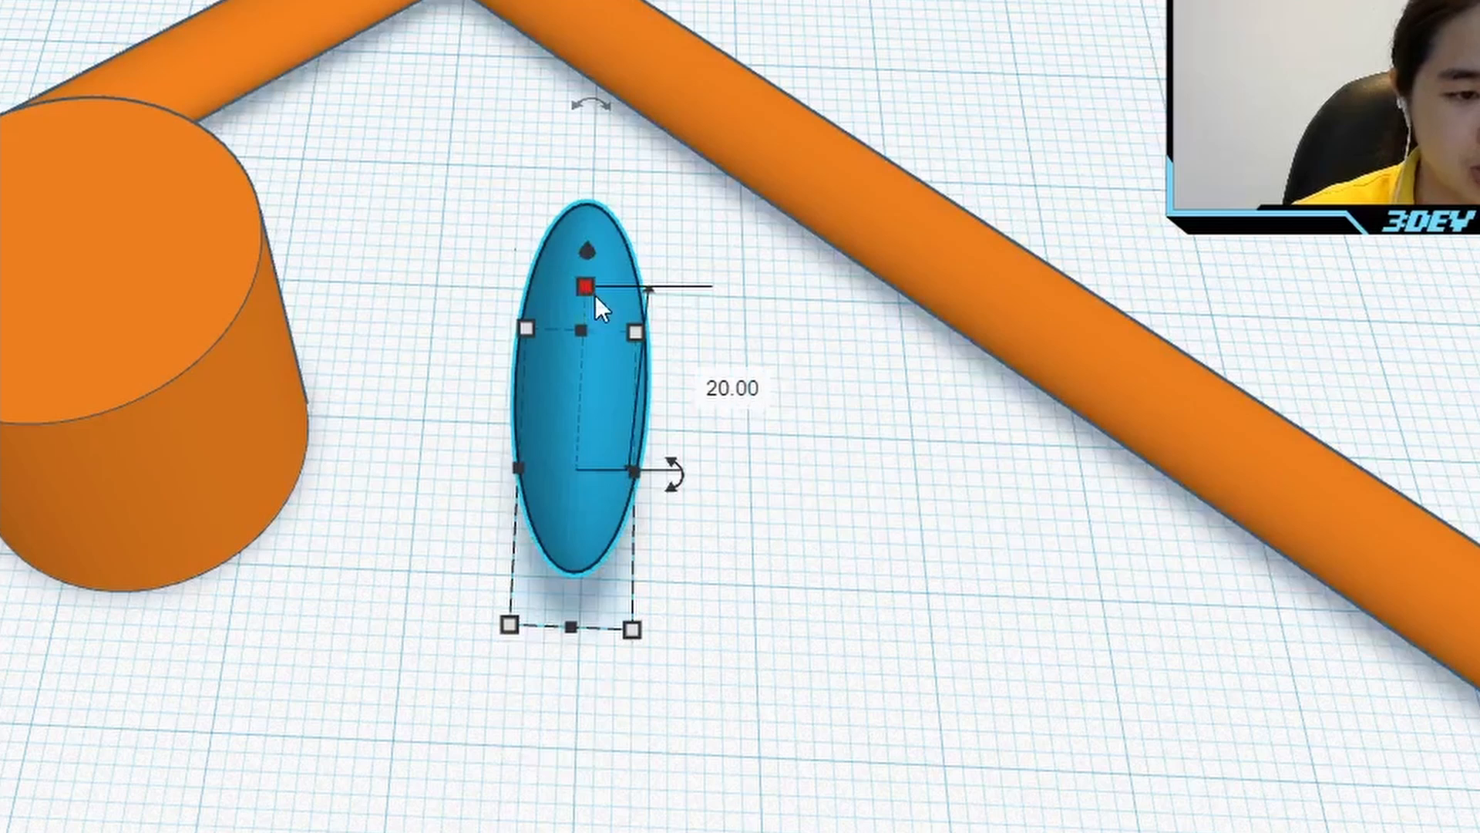
{"action": "type", "text": "7"}
{"action": "key", "text": "Return"}
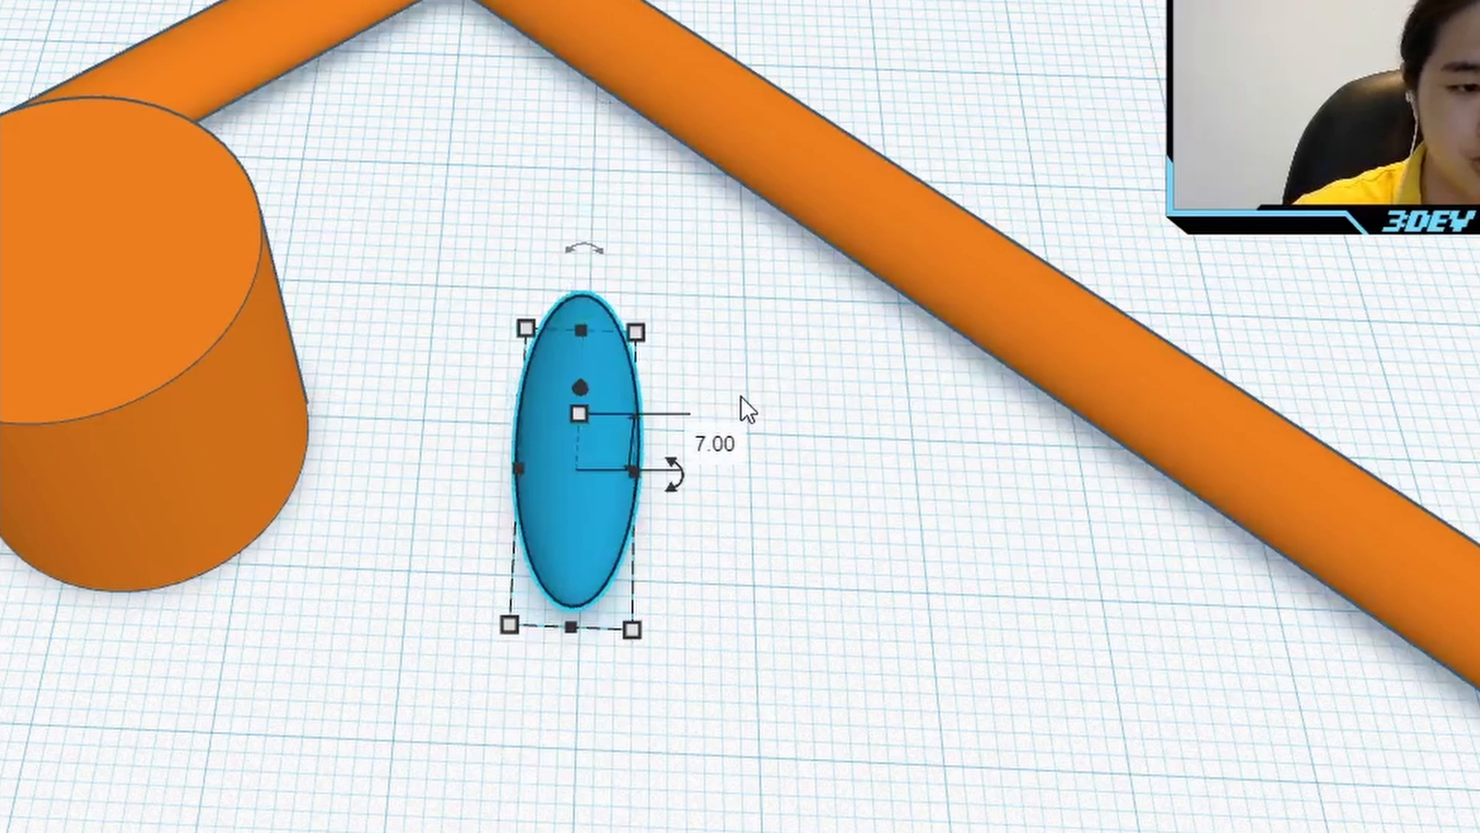
{"action": "mouse_move", "coordinate": [580, 328]}
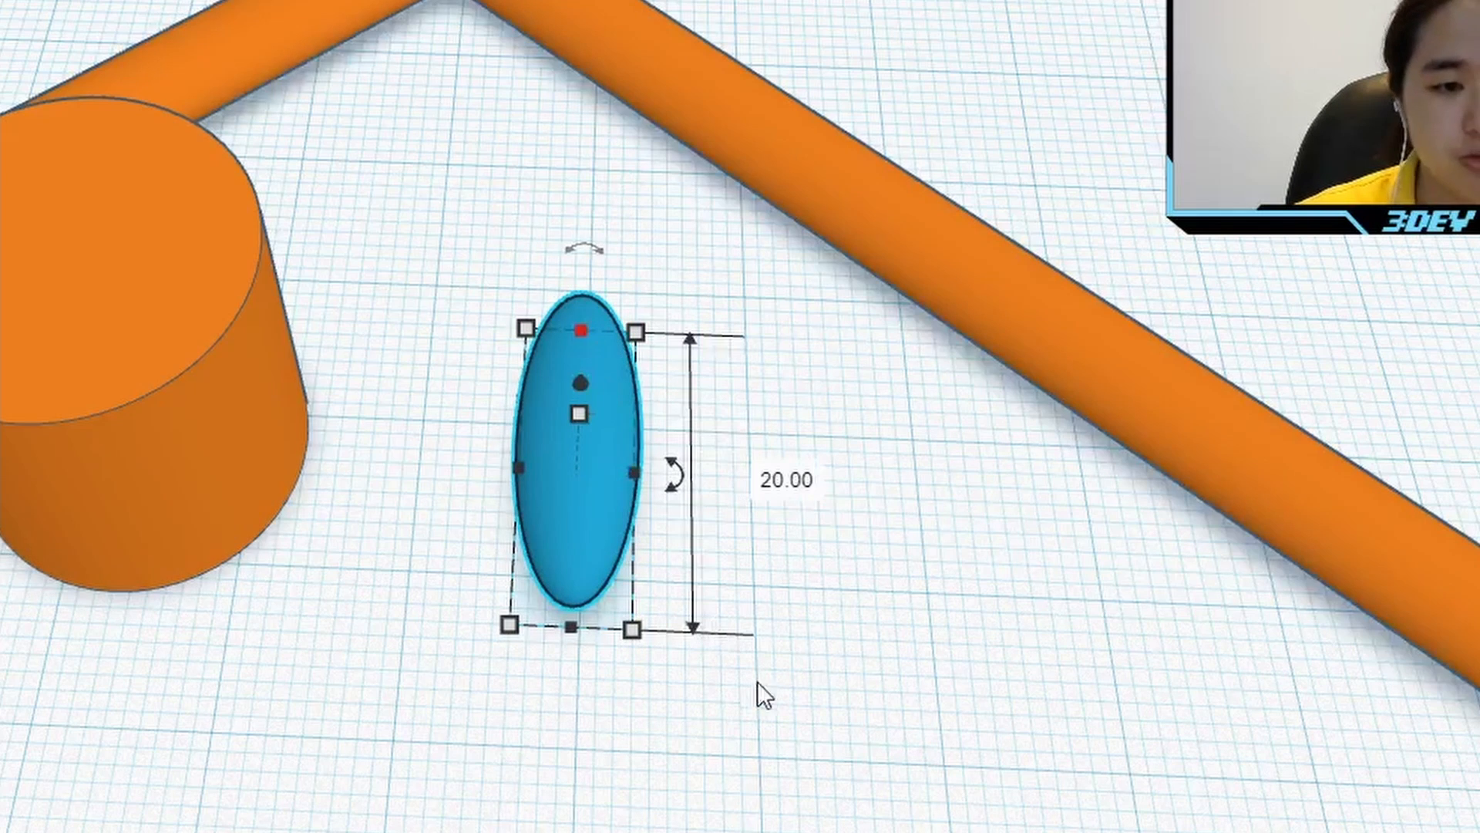
{"action": "type", "text": "5"}
{"action": "key", "text": "Return"}
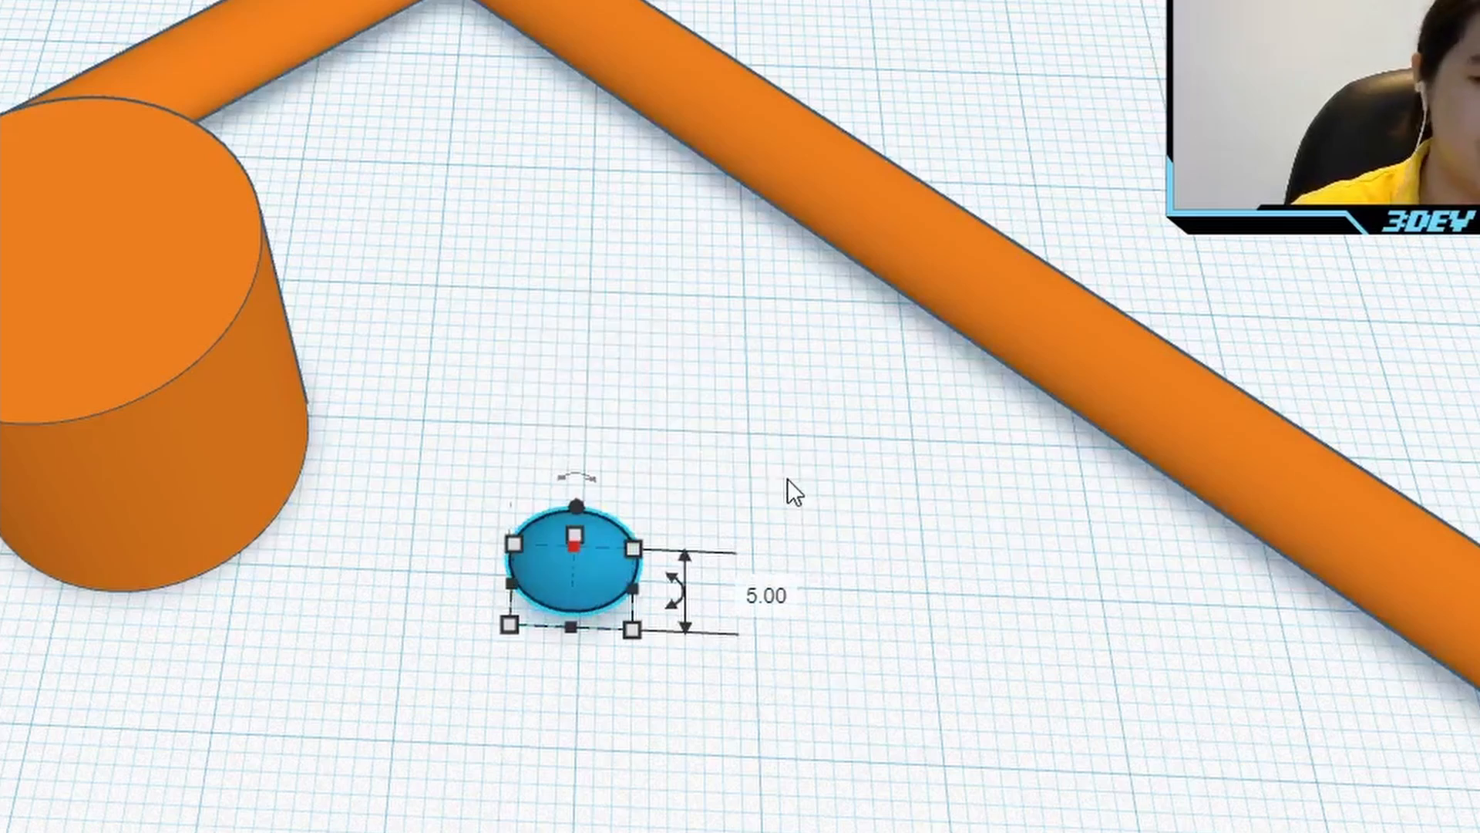
Step: Rotate the flattened sphere 90° so that it lies on its flat side
{"action": "right_click_drag", "start_coordinate": [566, 635], "coordinate": [112, 502]}
{"action": "right_click_drag", "start_coordinate": [277, 387], "coordinate": [362, 433]}
{"action": "mouse_move", "coordinate": [200, 253]}
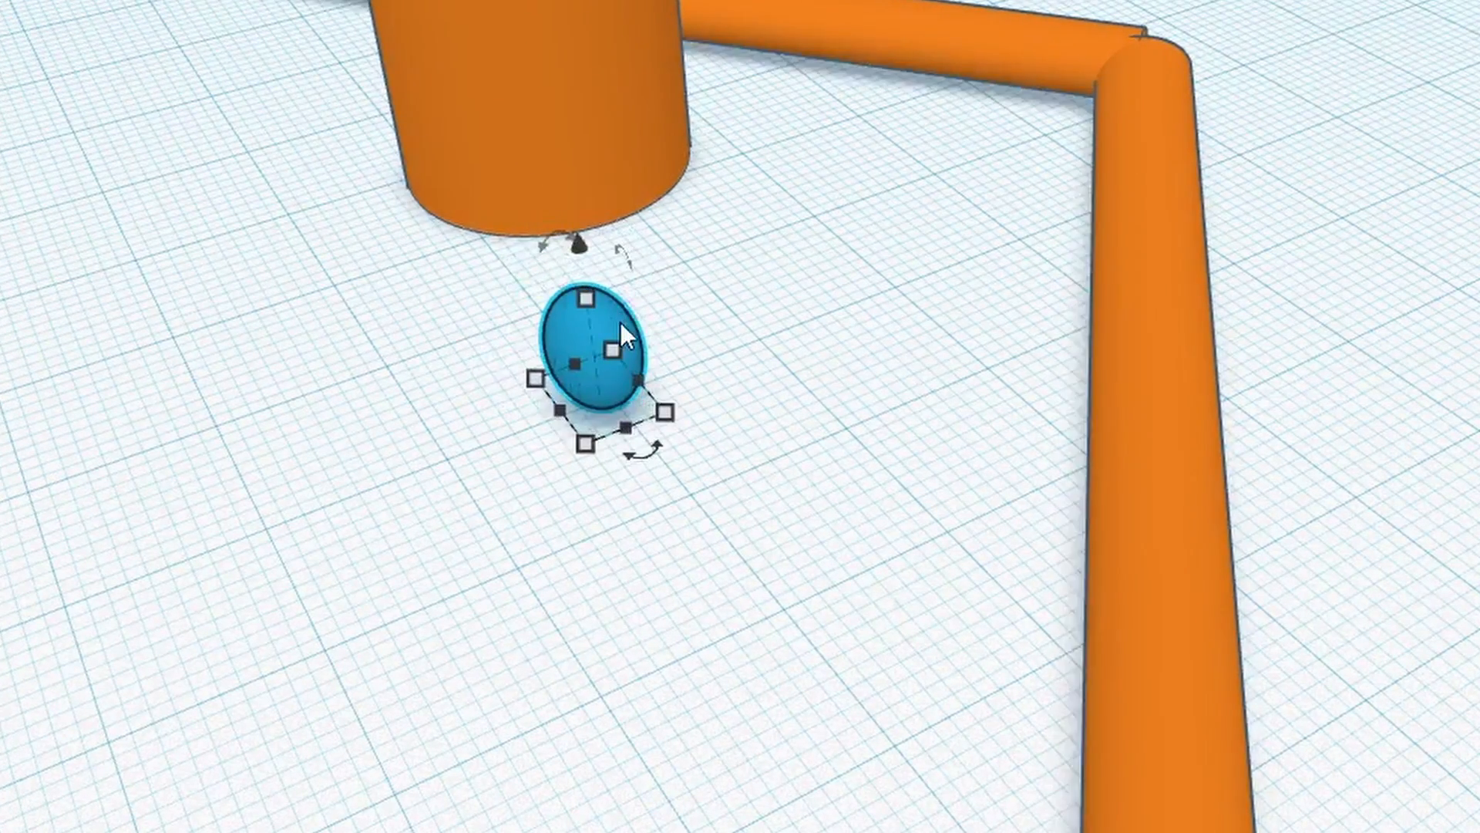
{"action": "scroll", "coordinate": [618, 316], "scroll_direction": "up", "scroll_amount": 3}
{"action": "middle_click_drag", "start_coordinate": [613, 279], "coordinate": [724, 239]}
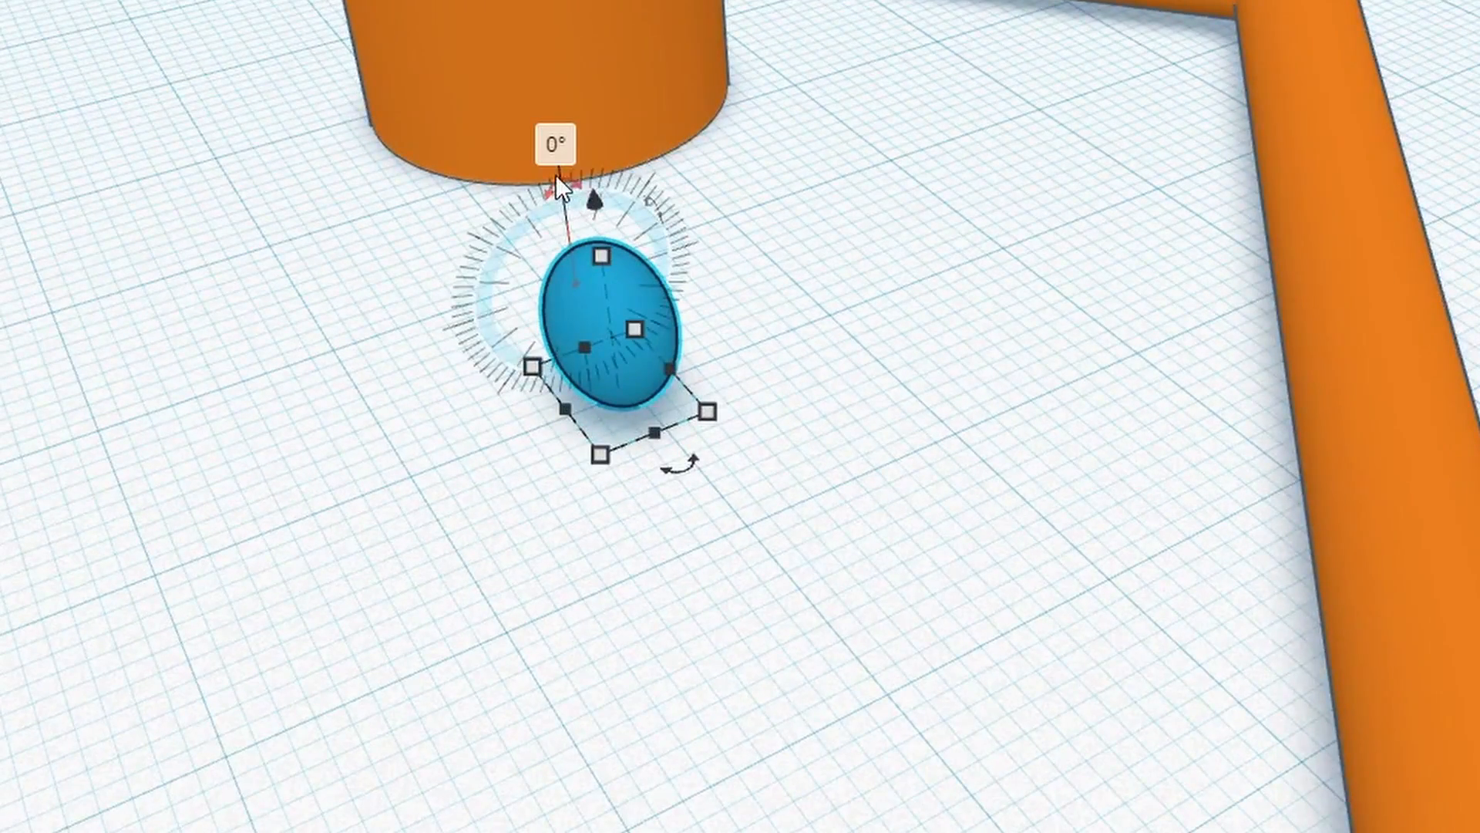
{"action": "left_click_drag", "start_coordinate": [555, 176], "coordinate": [455, 321]}
{"action": "key", "text": "shift"}
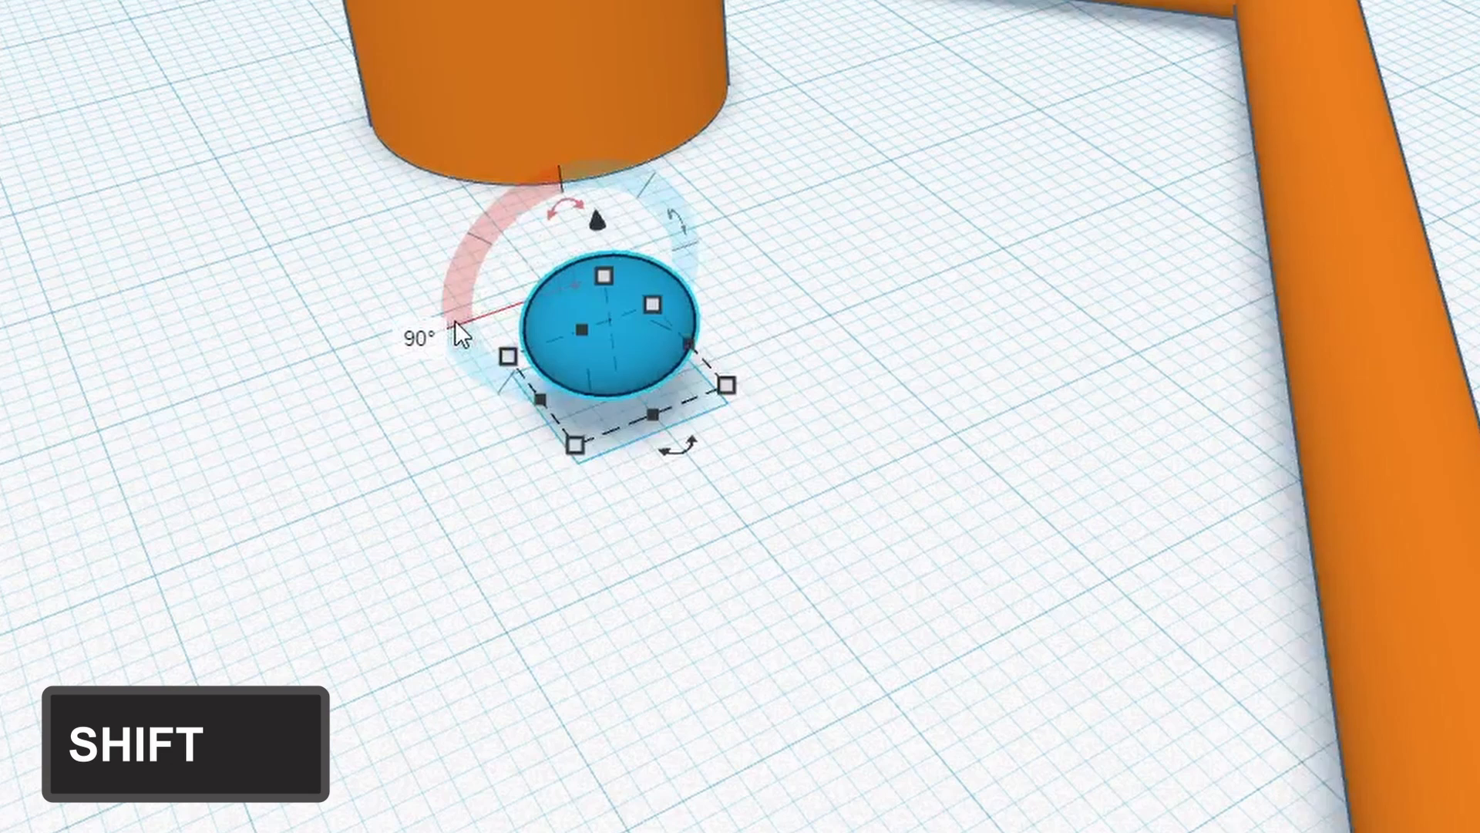
{"action": "left_click", "coordinate": [638, 474]}
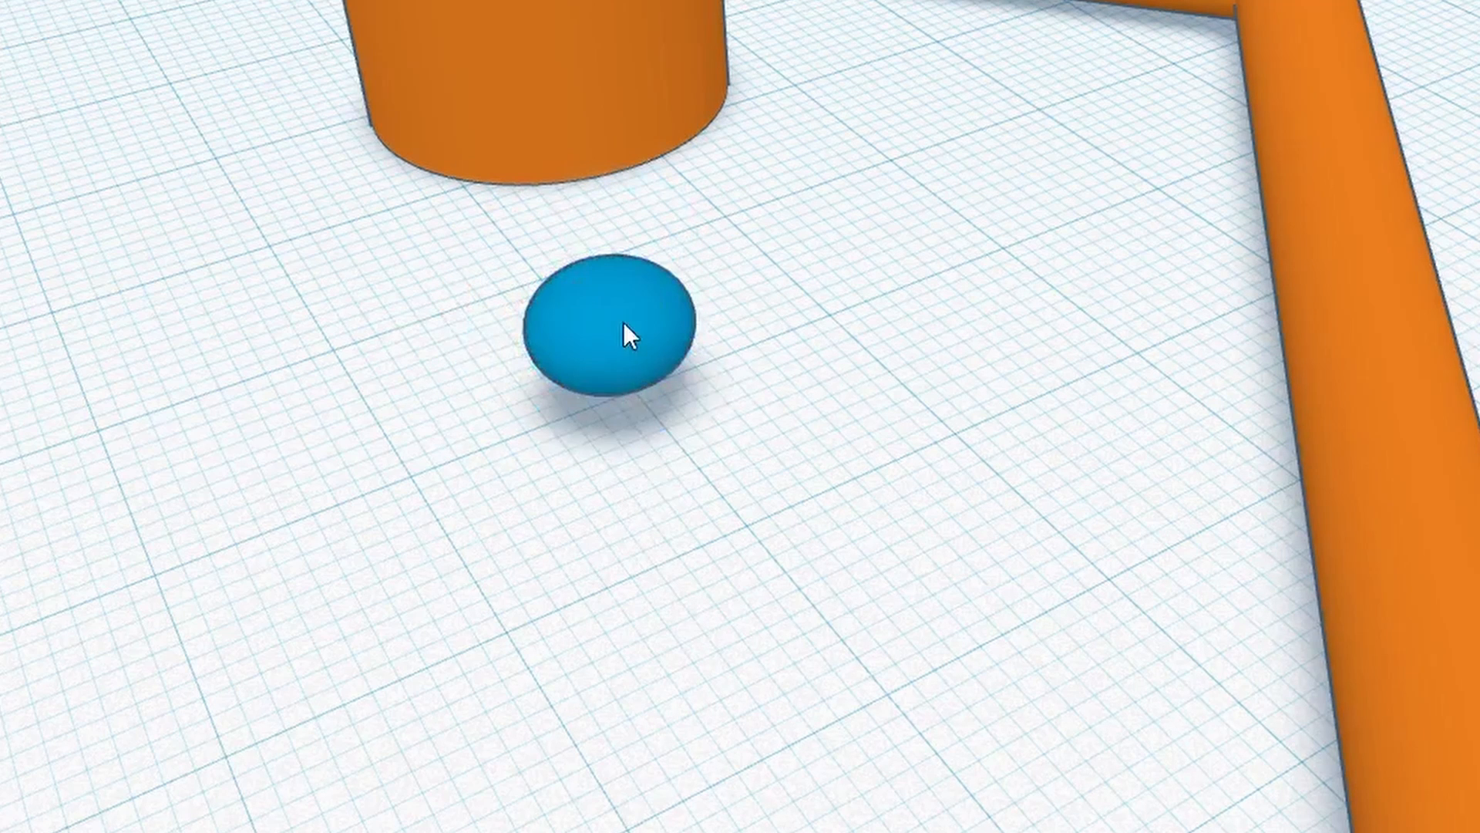
Step: Lower the rotated sphere onto the workplane
{"action": "left_click", "coordinate": [618, 295]}
{"action": "left_click_drag", "start_coordinate": [604, 229], "coordinate": [604, 246]}
{"action": "left_click", "coordinate": [574, 623]}
Step: Set the new upright cylinder's width to 7 mm and its depth to 5 mm
{"action": "right_click_drag", "start_coordinate": [263, 389], "coordinate": [553, 387]}
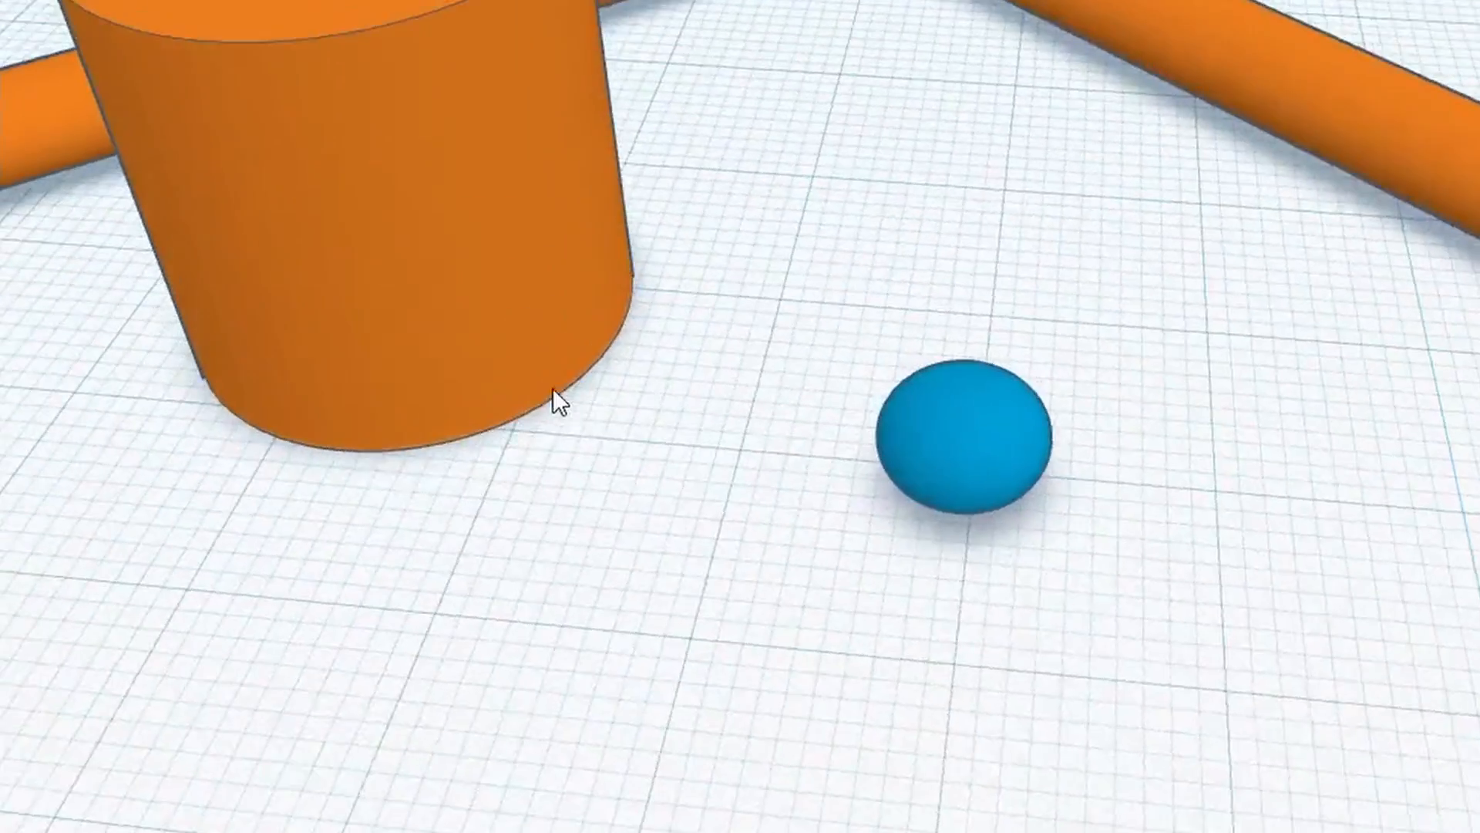
{"action": "left_click", "coordinate": [427, 318]}
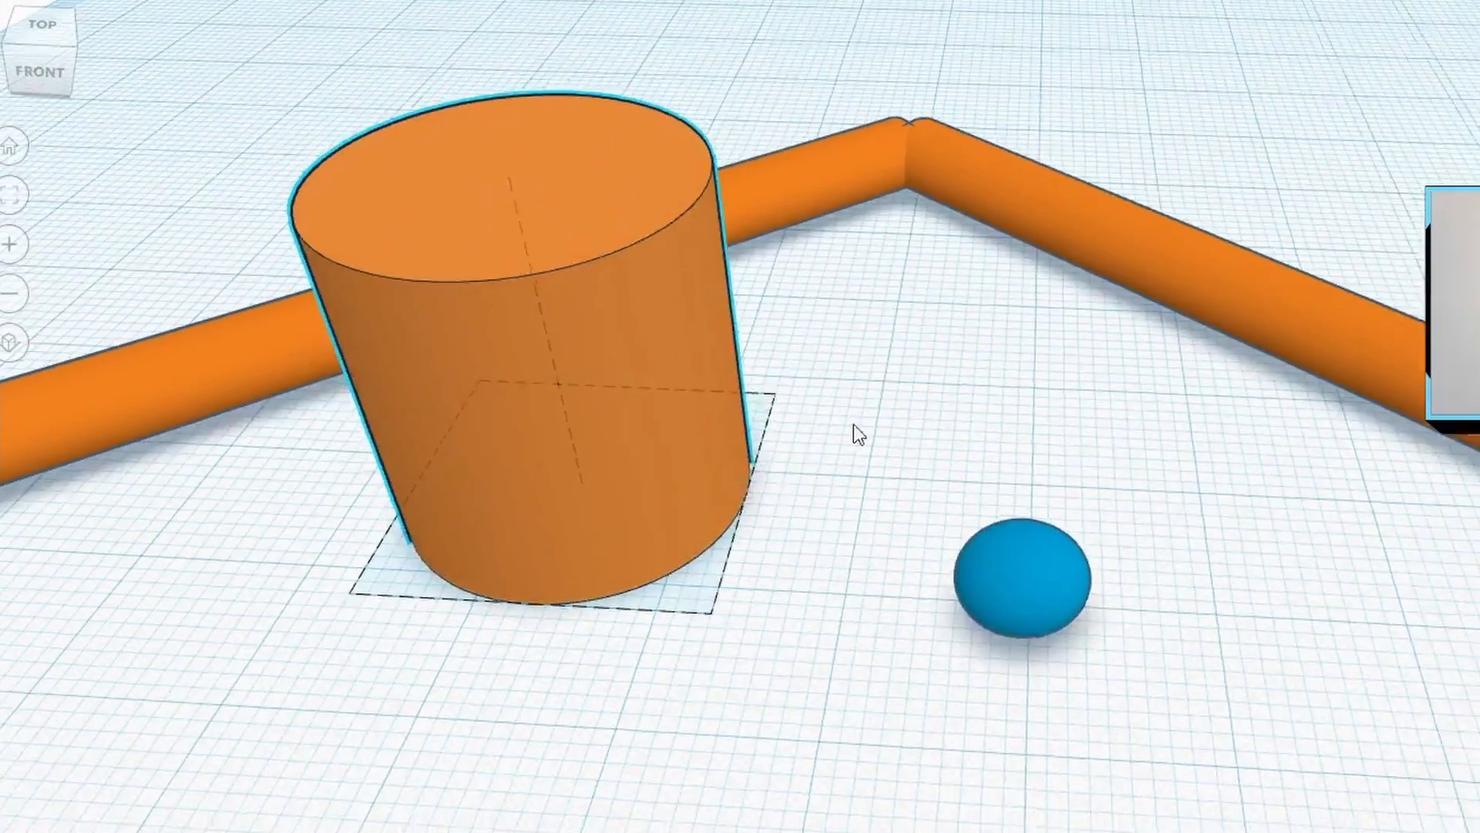
{"action": "middle_click_drag", "start_coordinate": [854, 424], "coordinate": [1243, 391]}
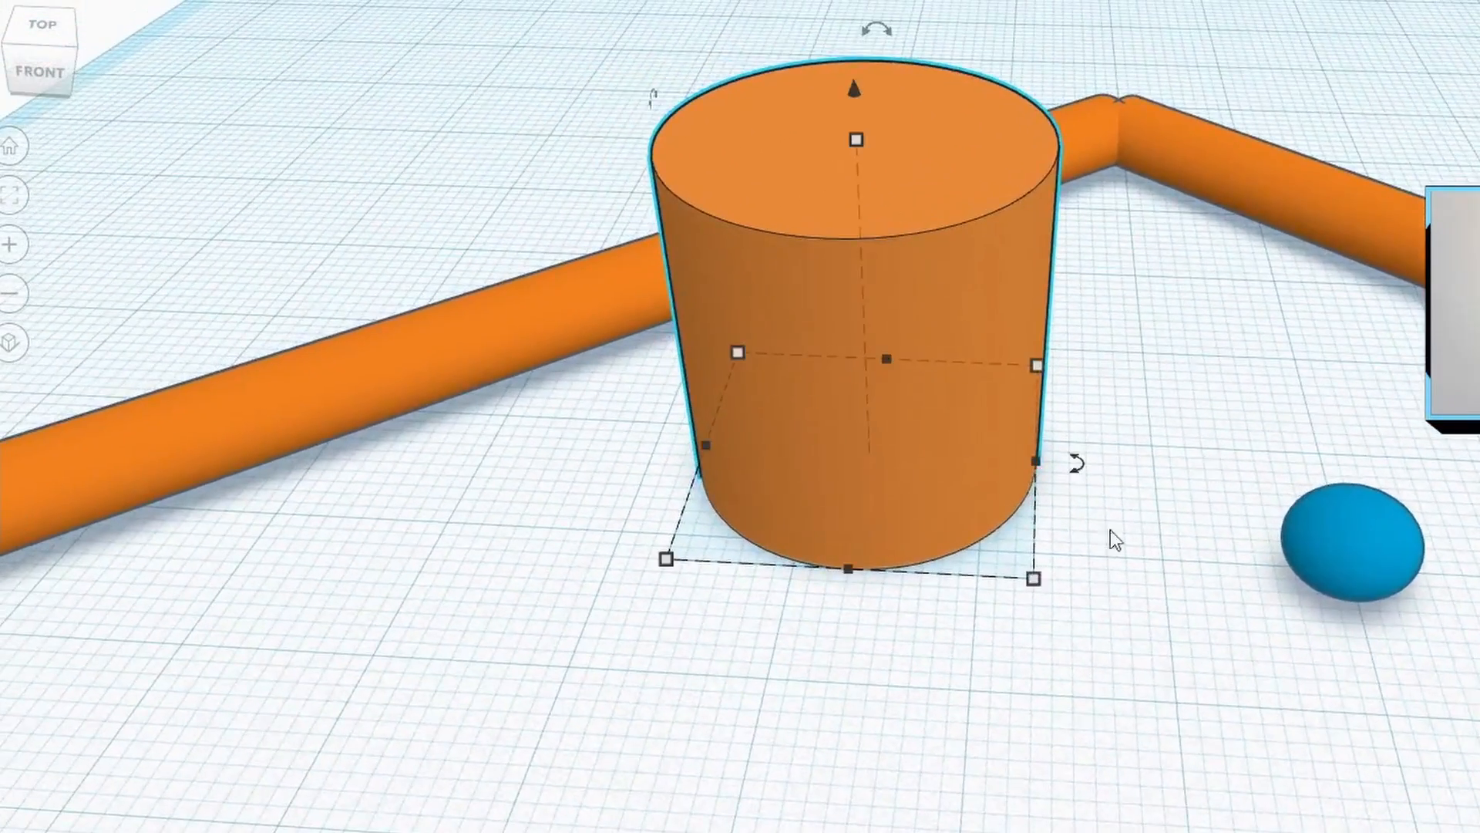
{"action": "right_click_drag", "start_coordinate": [1092, 544], "coordinate": [1136, 766]}
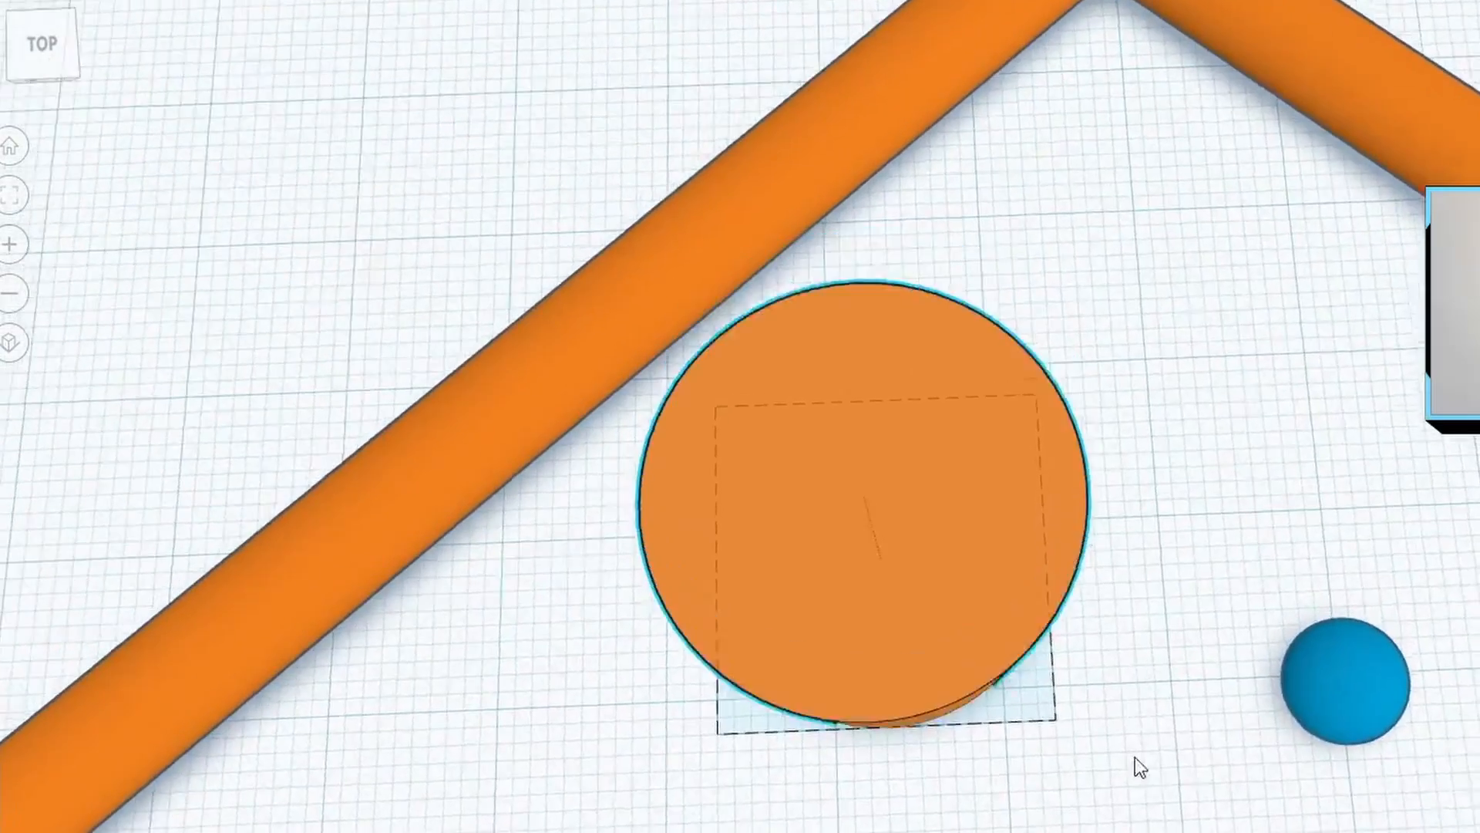
{"action": "middle_click_drag", "start_coordinate": [1111, 794], "coordinate": [1295, 579]}
{"action": "right_click_drag", "start_coordinate": [1291, 568], "coordinate": [1266, 597]}
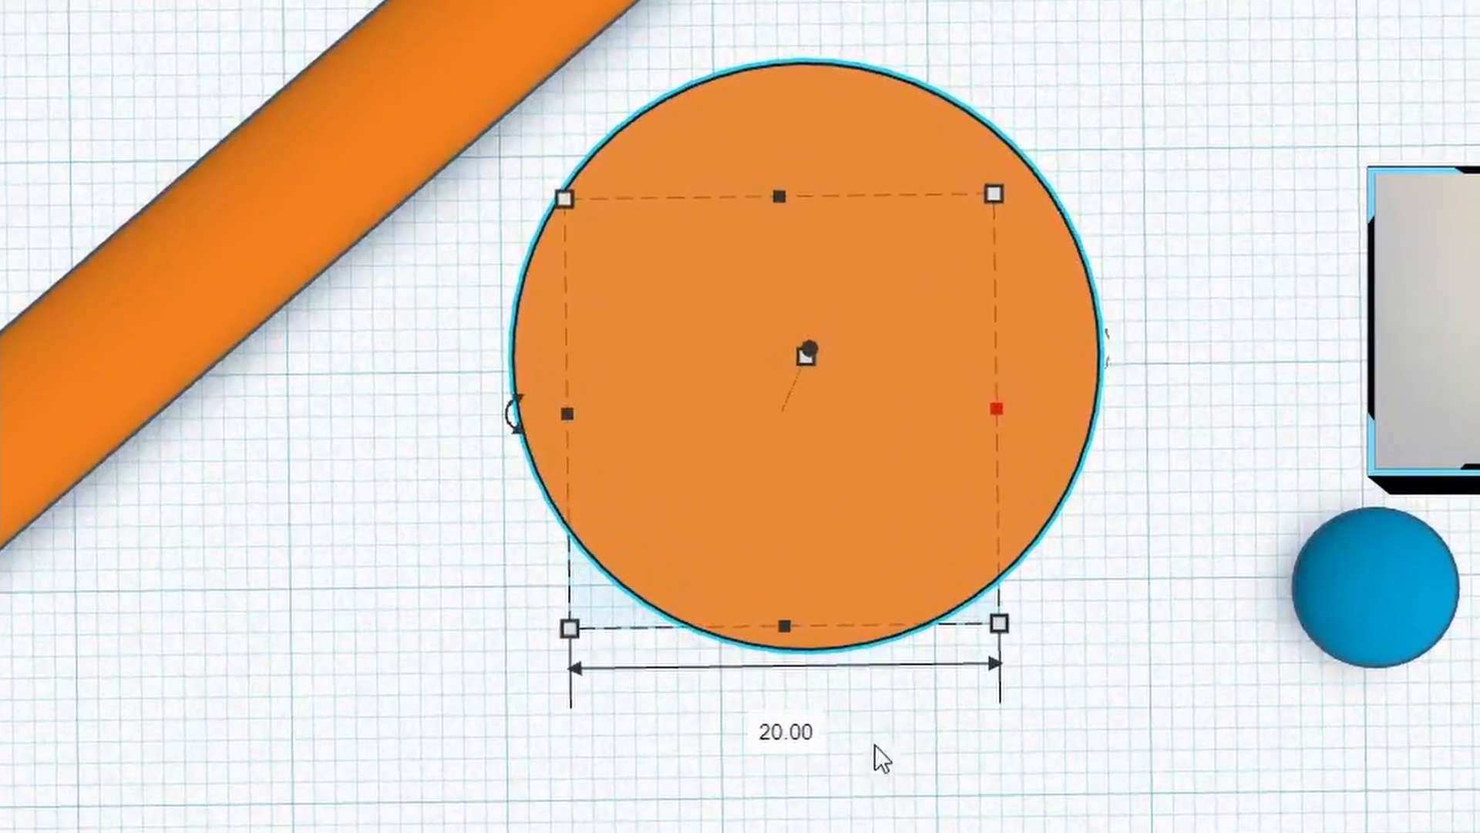
{"action": "left_click", "coordinate": [780, 734]}
{"action": "type", "text": "7"}
{"action": "key", "text": "Return"}
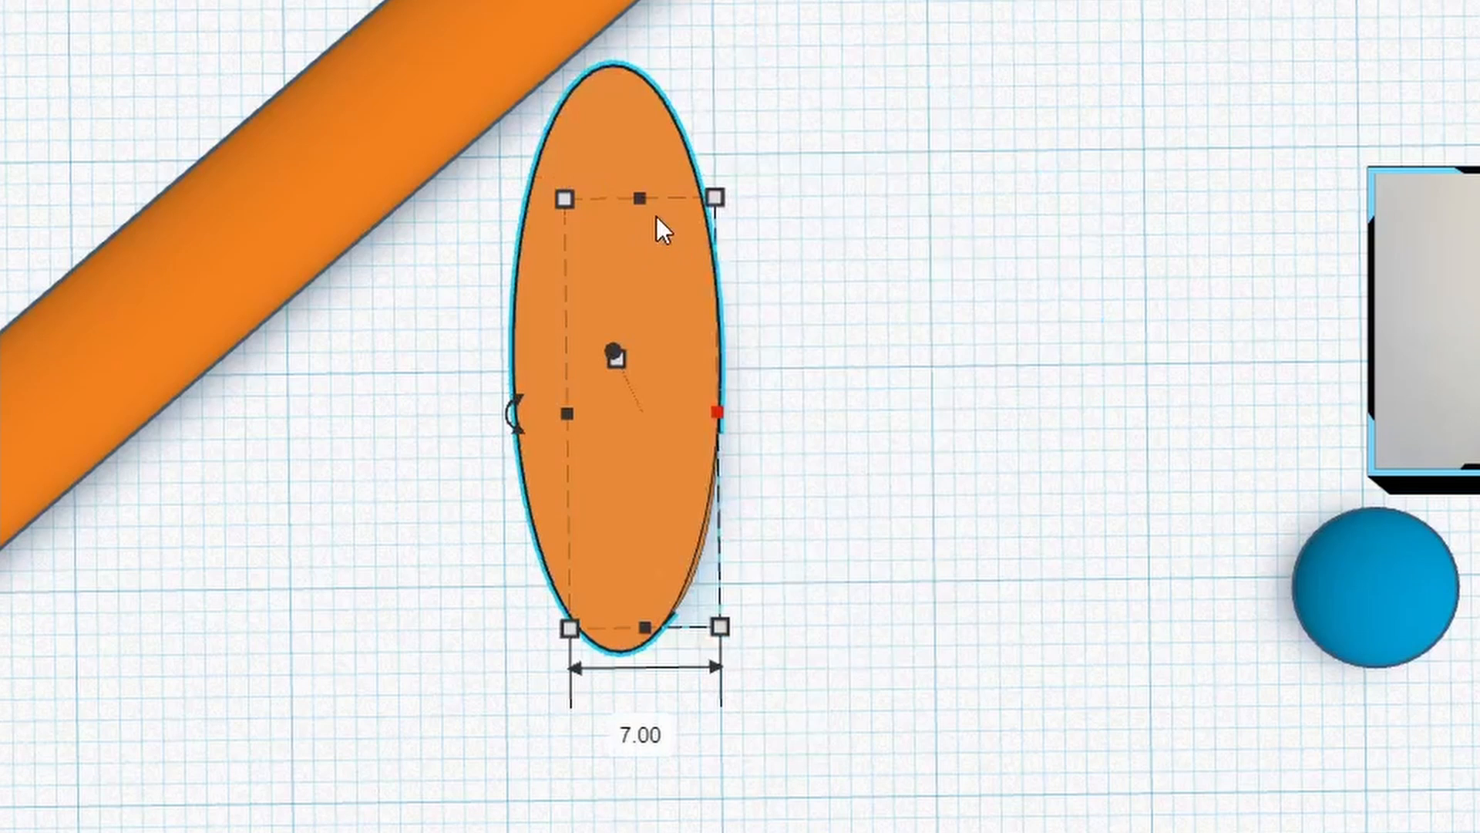
{"action": "mouse_move", "coordinate": [649, 201]}
{"action": "left_click", "coordinate": [848, 412]}
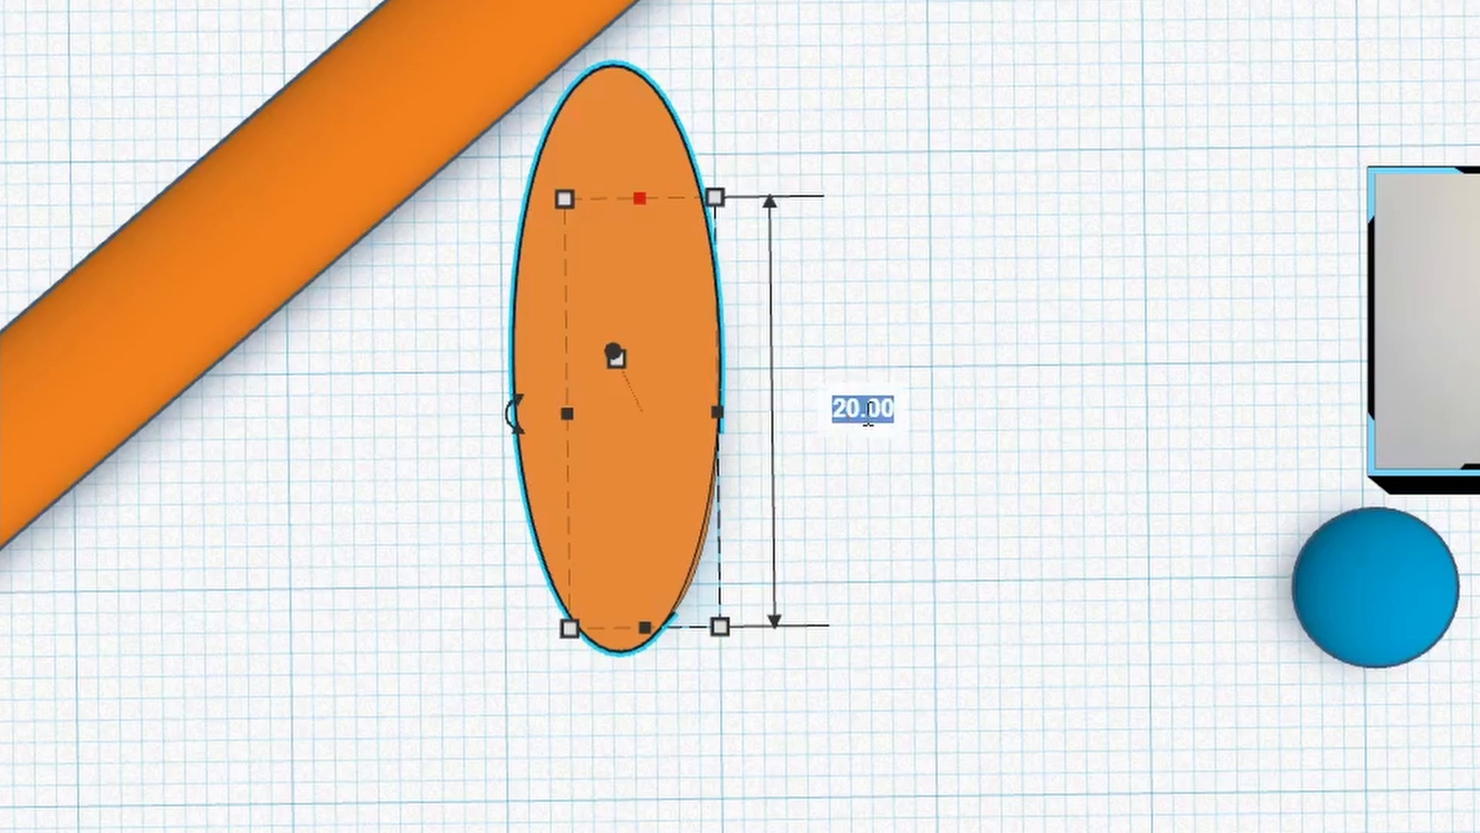
{"action": "type", "text": "5"}
{"action": "key", "text": "Return"}
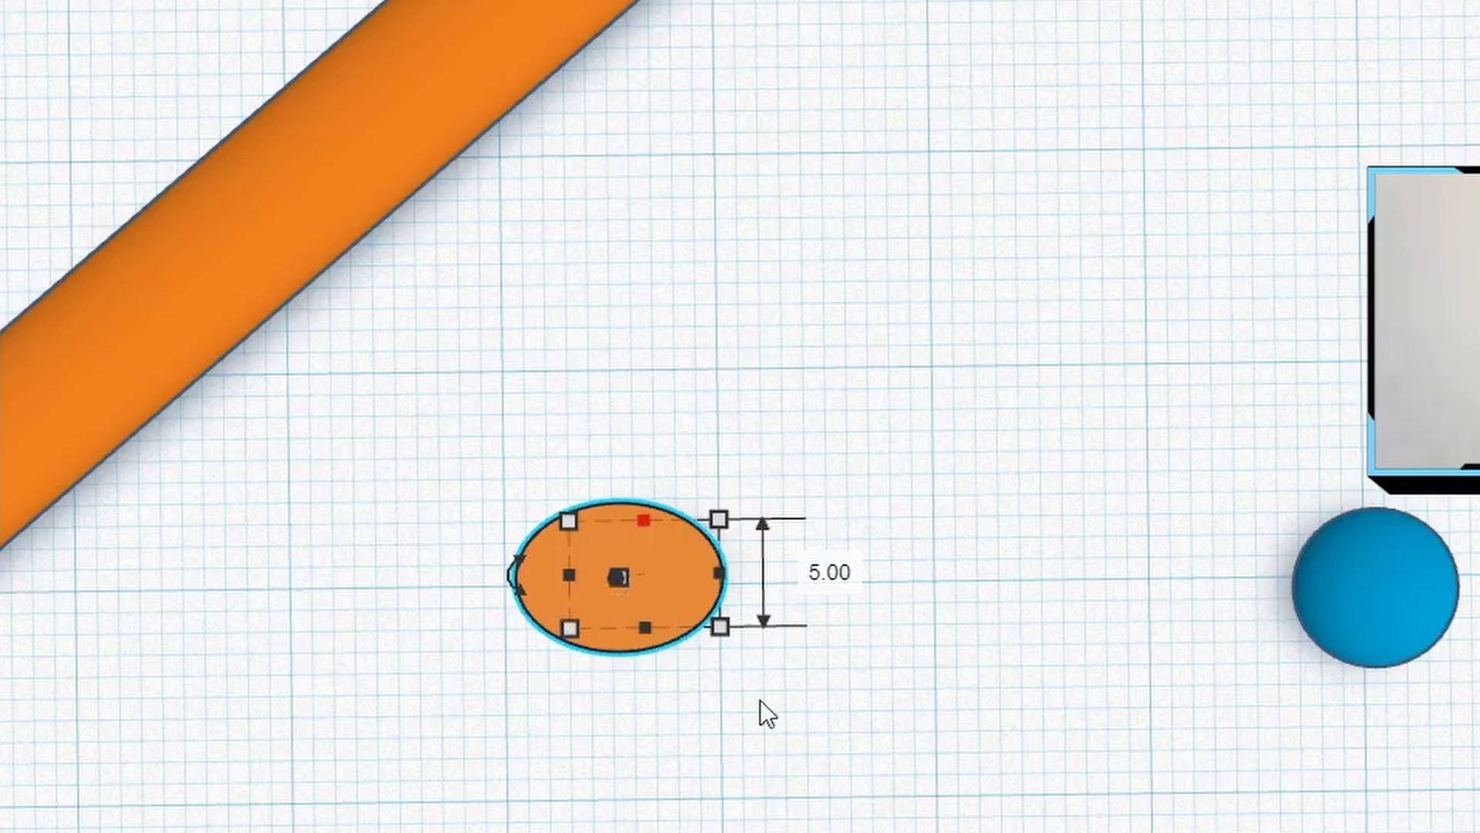
Step: Set the oval cylinder's height to 35 mm
{"action": "right_click_drag", "start_coordinate": [760, 700], "coordinate": [678, 617]}
{"action": "left_click", "coordinate": [622, 309]}
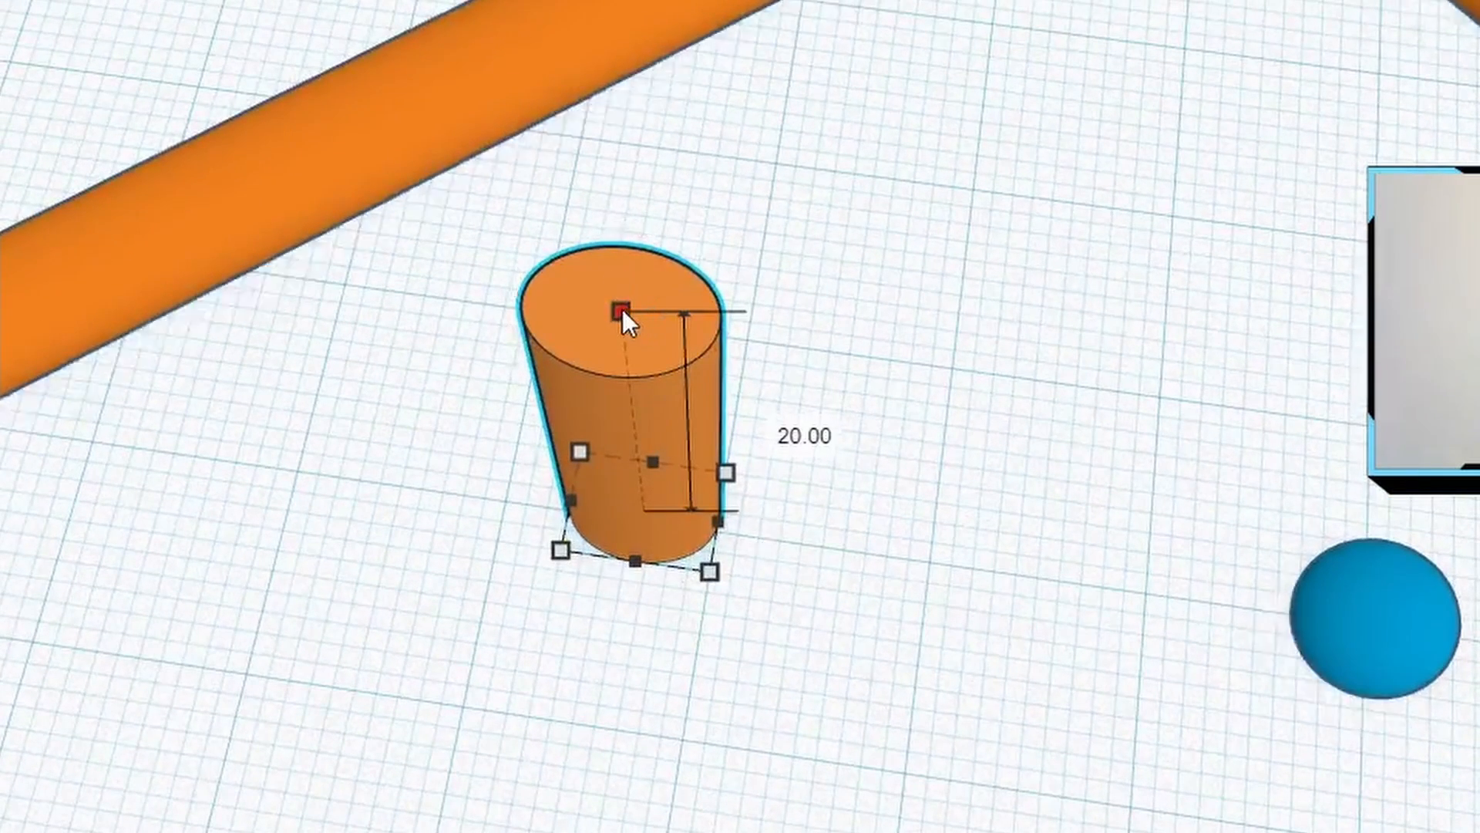
{"action": "type", "text": "35"}
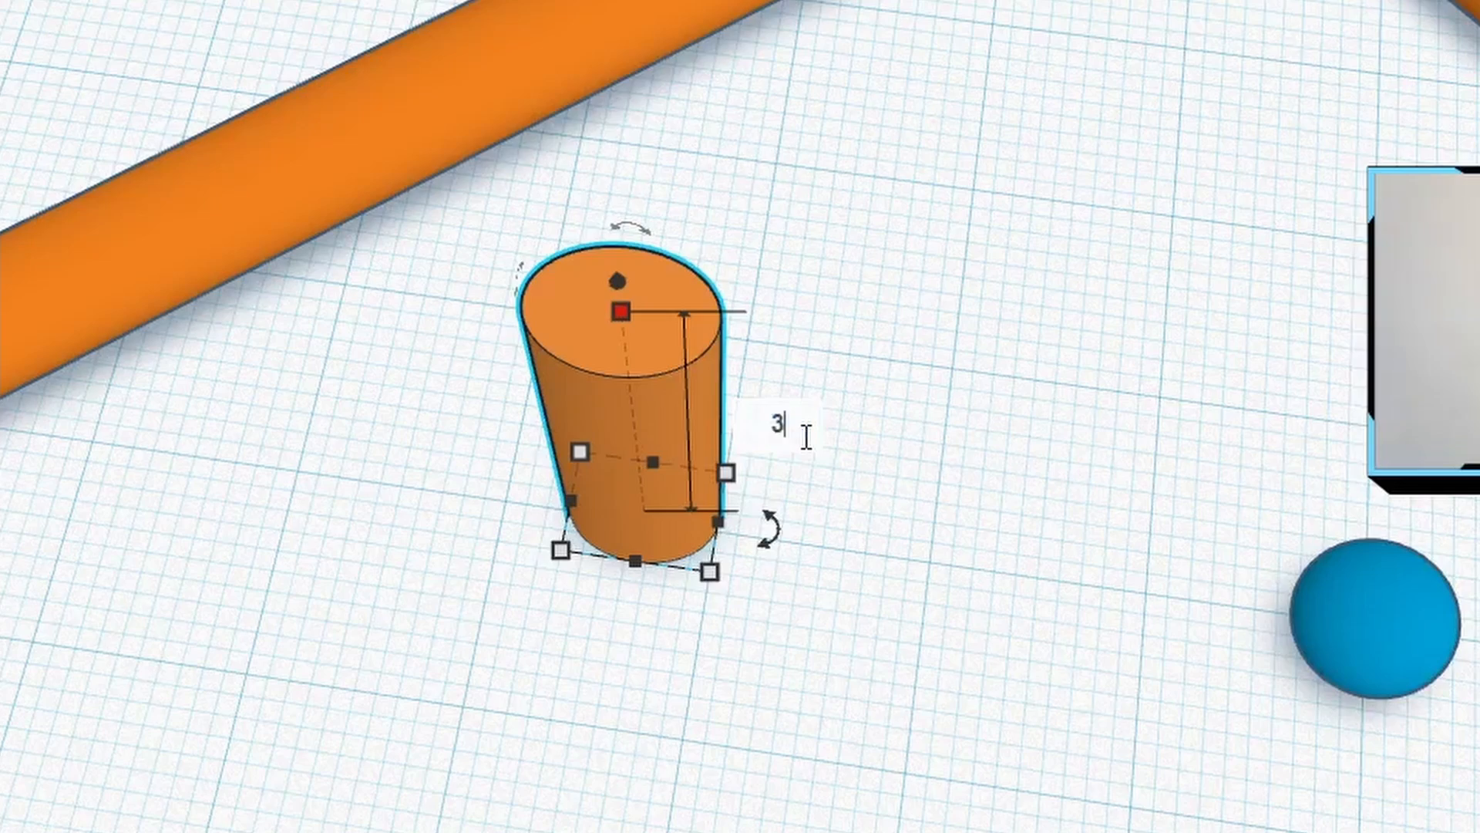
{"action": "key", "text": "Return"}
Step: Rotate the oval cylinder so that it lies horizontally, parallel to the workplane
{"action": "right_click_drag", "start_coordinate": [1000, 302], "coordinate": [611, 134]}
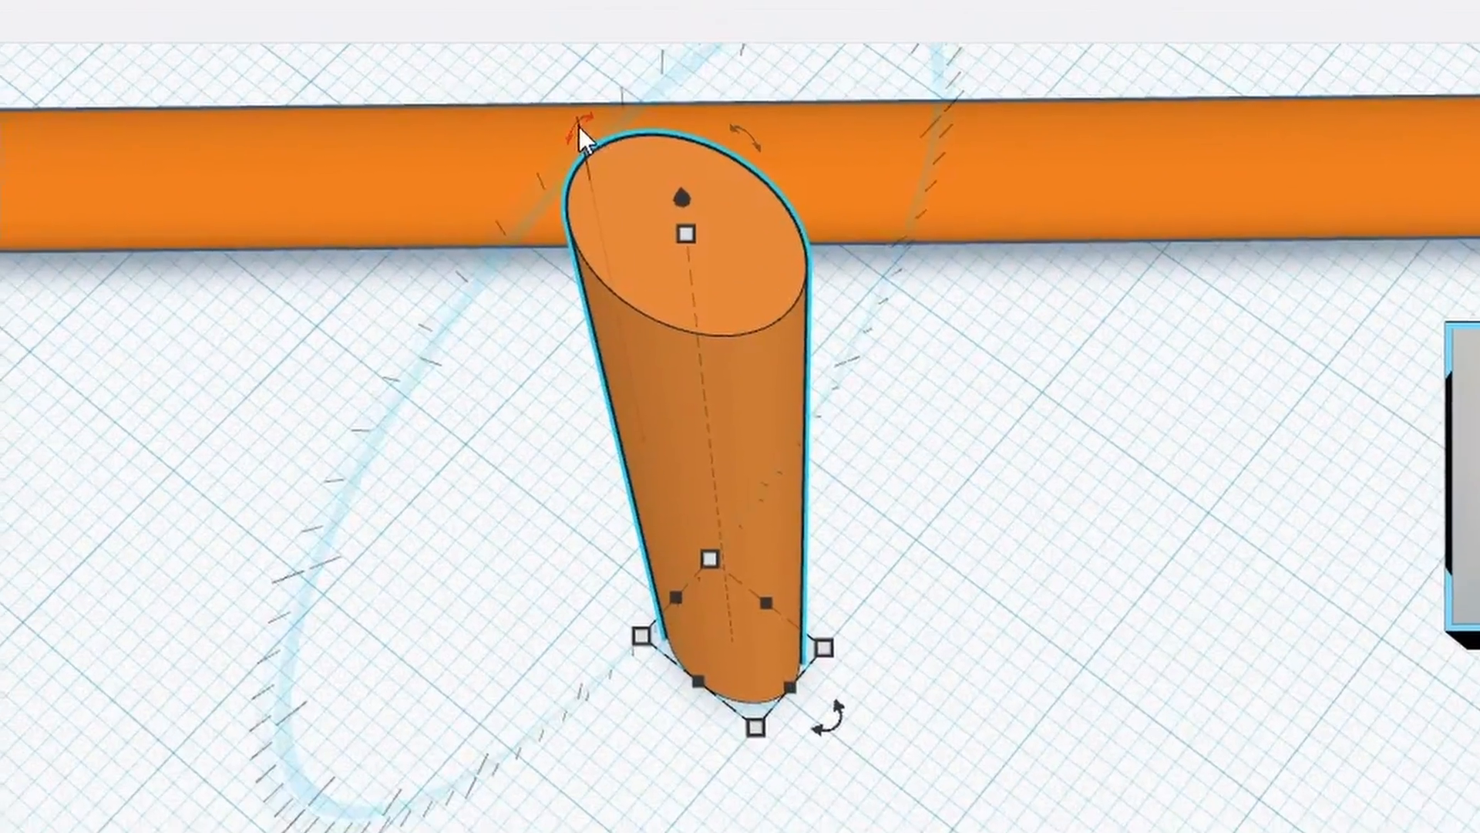
{"action": "right_click_drag", "start_coordinate": [1133, 656], "coordinate": [1022, 658]}
{"action": "middle_click_drag", "start_coordinate": [1085, 549], "coordinate": [1116, 673]}
{"action": "right_click_drag", "start_coordinate": [1116, 672], "coordinate": [1205, 699]}
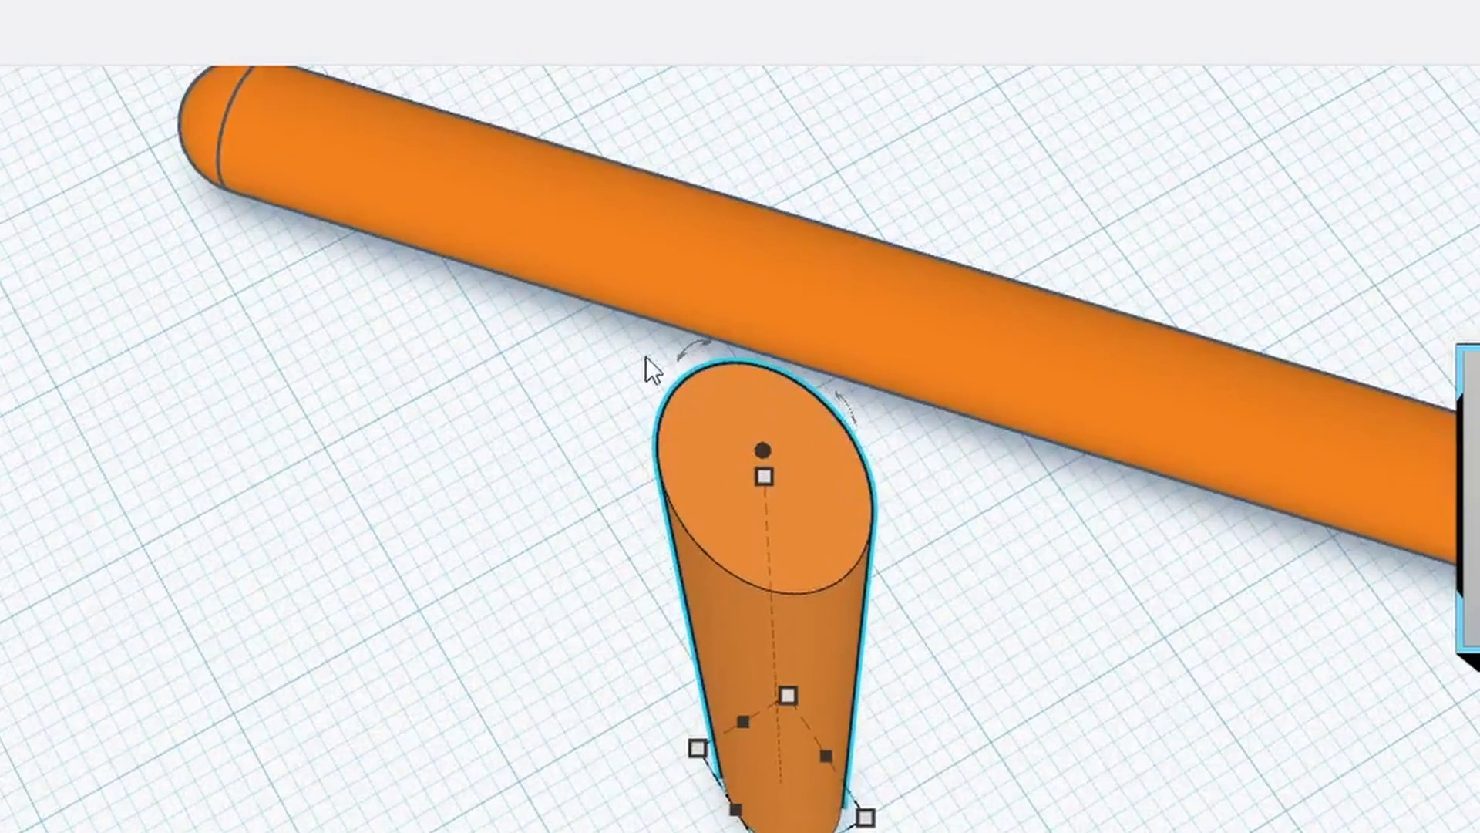
{"action": "mouse_move", "coordinate": [695, 349]}
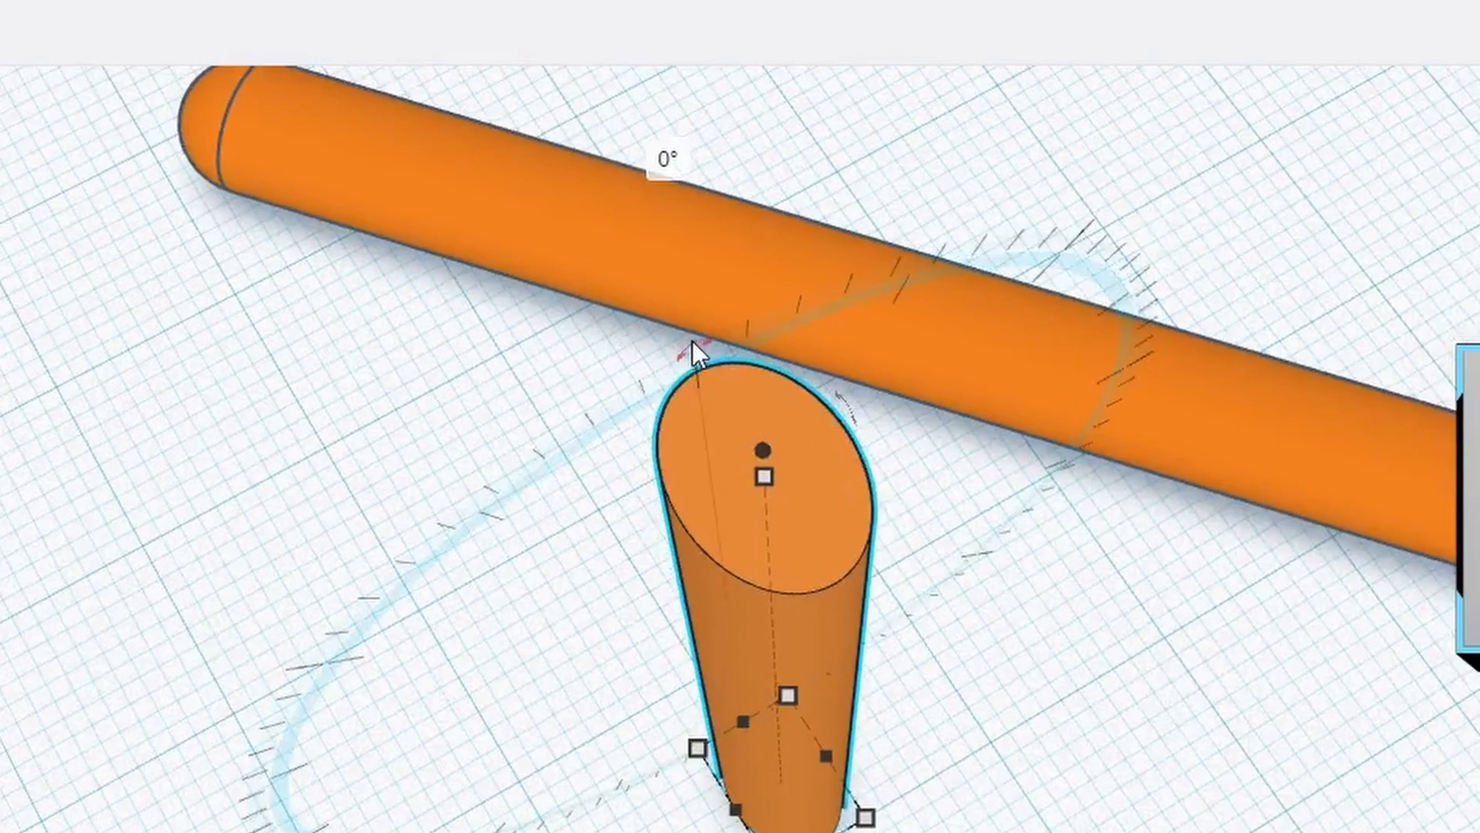
{"action": "left_click_drag", "start_coordinate": [691, 345], "coordinate": [1175, 330]}
{"action": "right_click_drag", "start_coordinate": [933, 724], "coordinate": [1083, 757]}
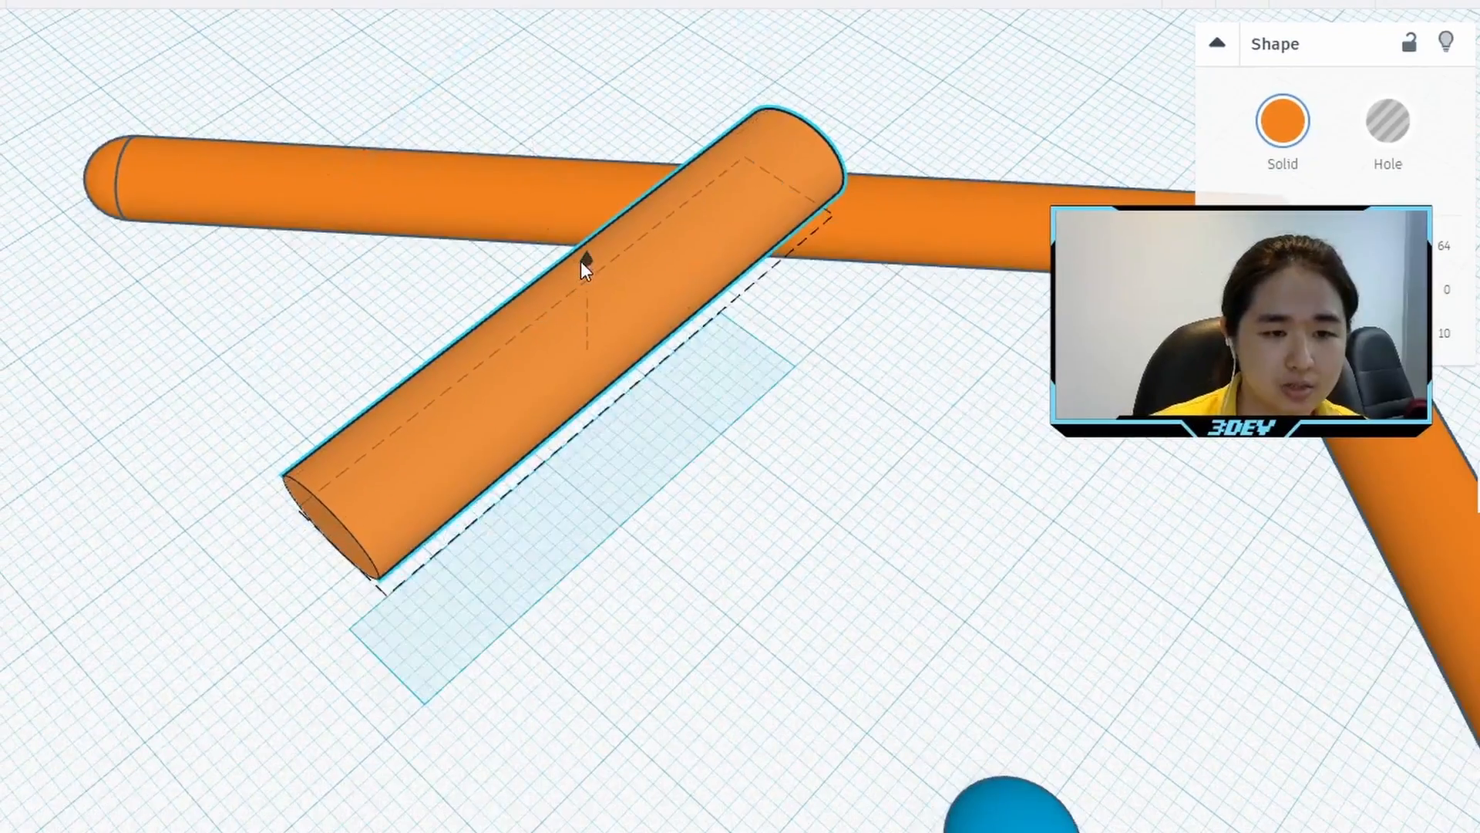
Step: Lower the horizontal cylinder onto the workplane and move it beside the blue sphere
{"action": "left_click_drag", "start_coordinate": [800, 418], "coordinate": [821, 618]}
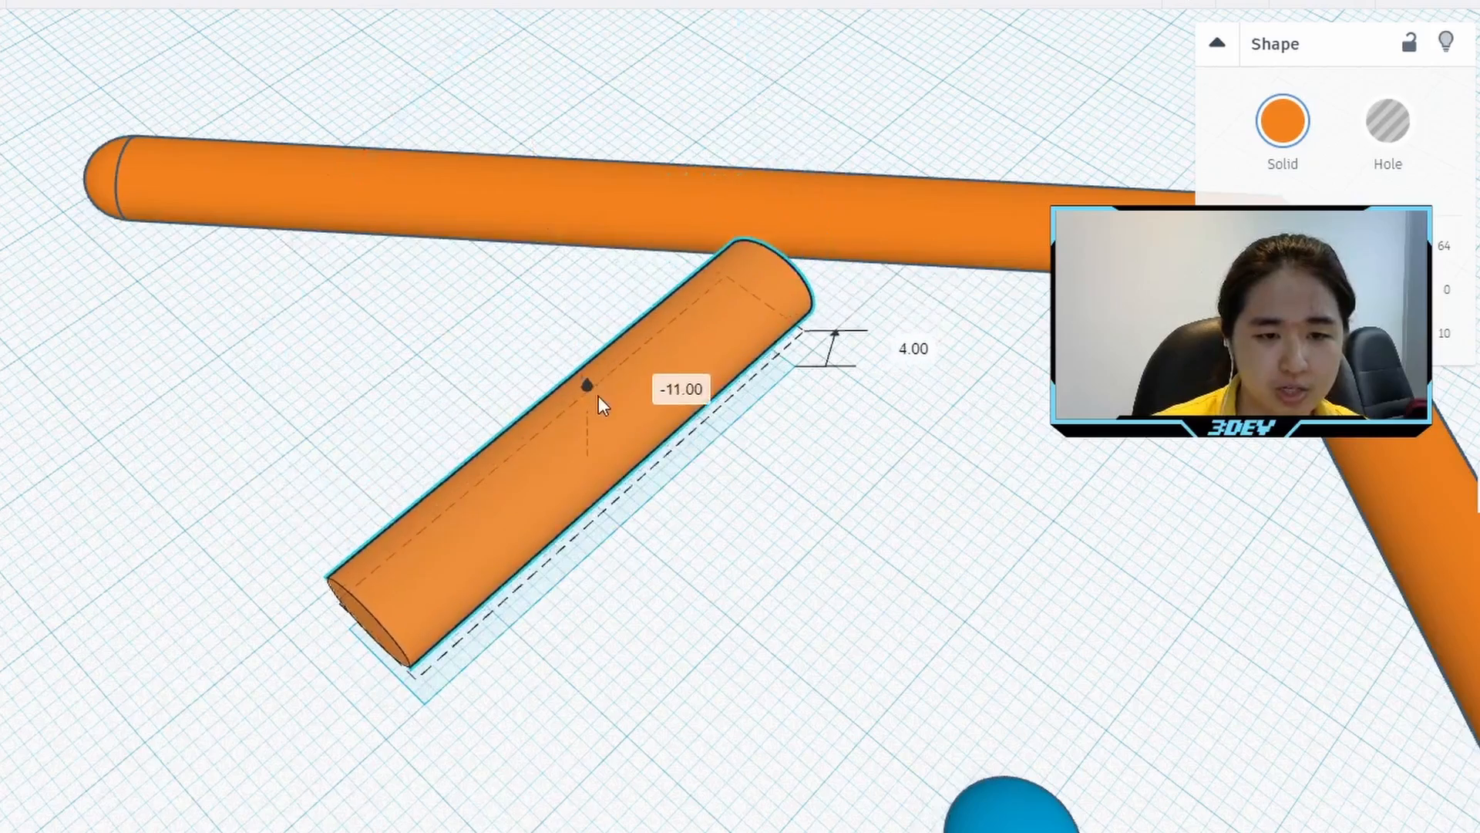
{"action": "left_click_drag", "start_coordinate": [598, 396], "coordinate": [605, 424]}
{"action": "right_click_drag", "start_coordinate": [604, 424], "coordinate": [1128, 530]}
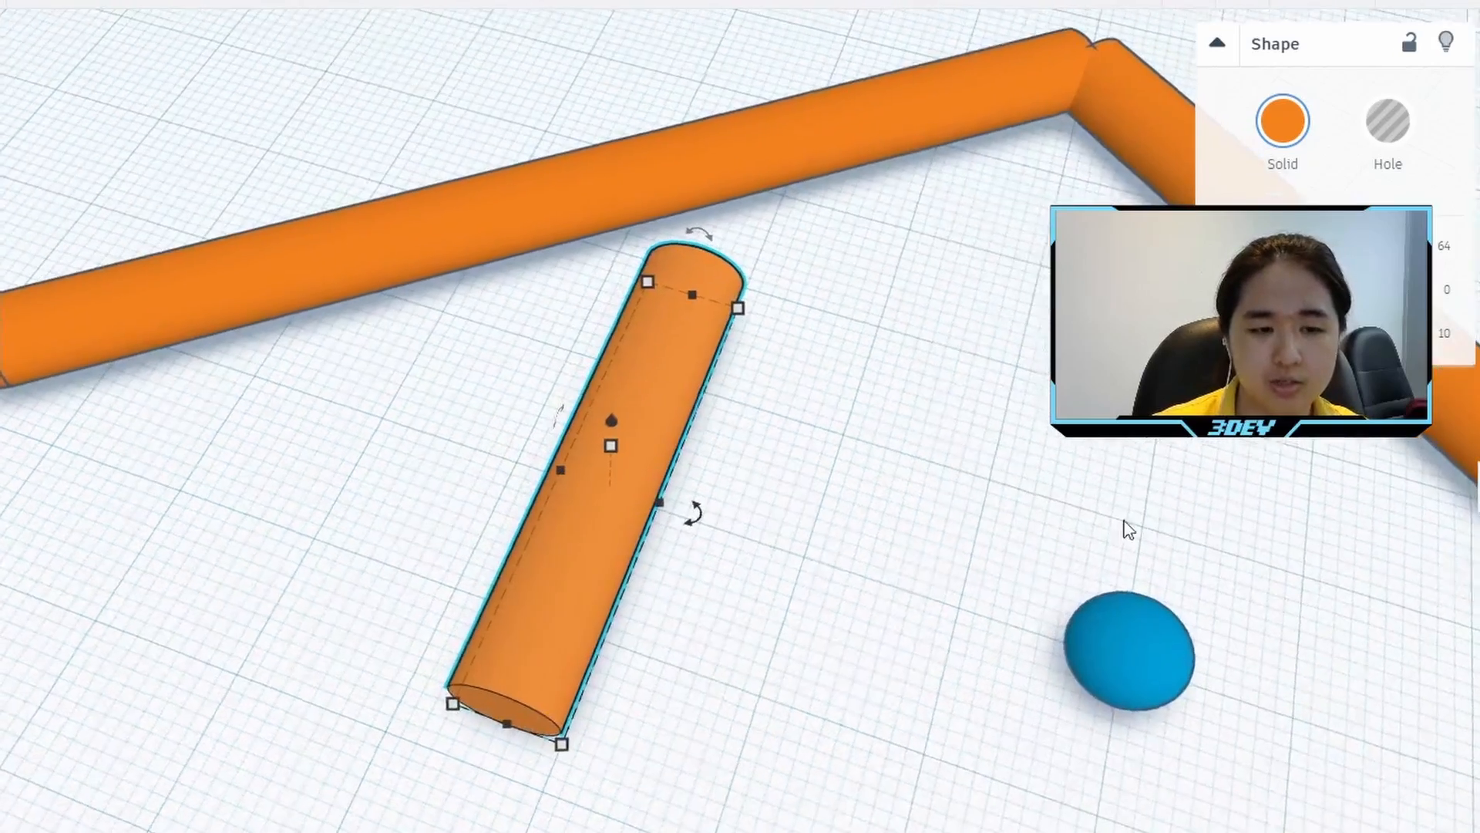
{"action": "left_click_drag", "start_coordinate": [568, 562], "coordinate": [936, 570]}
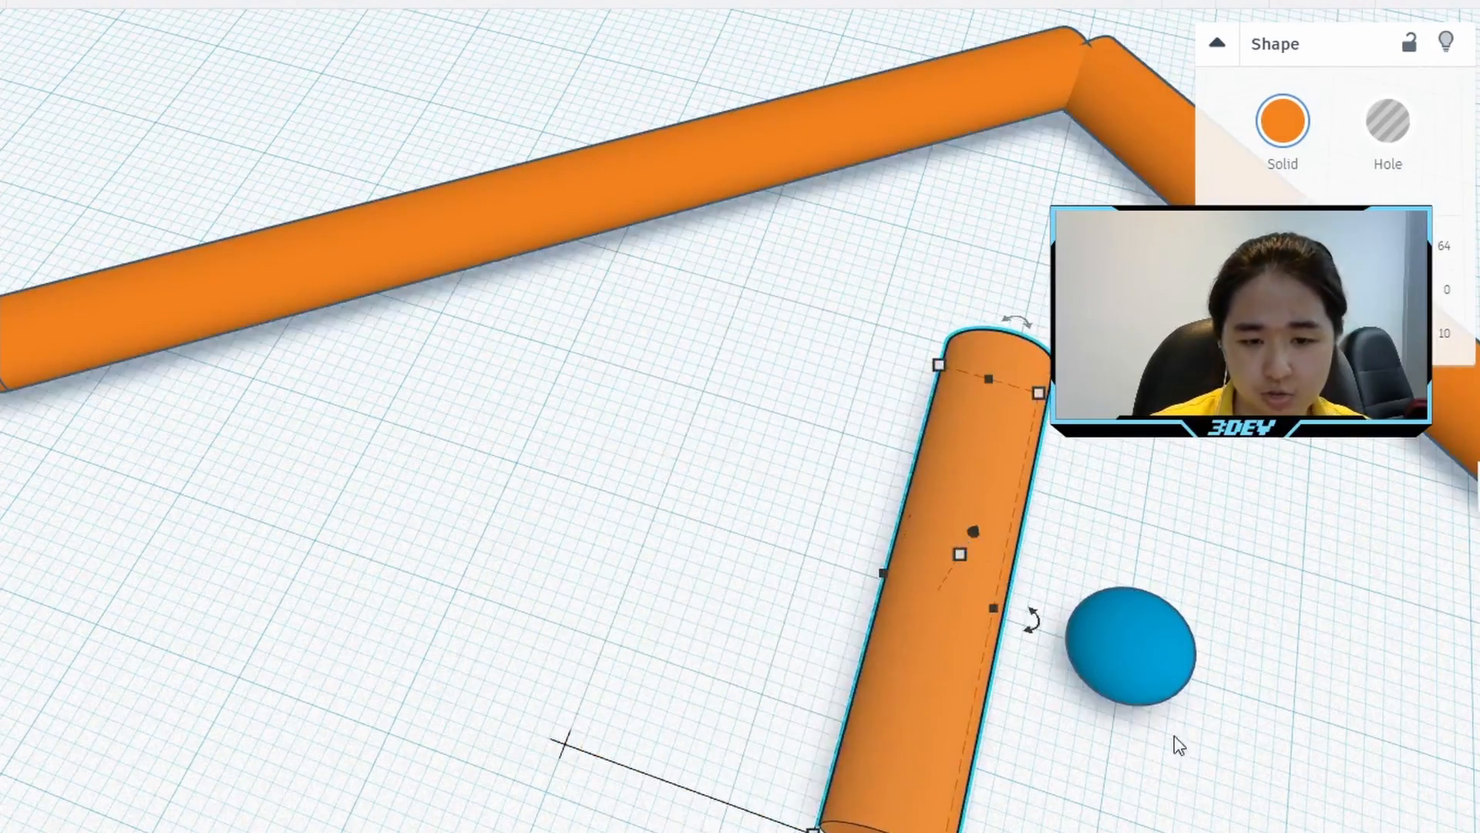
Step: Align the front edge of the blue sphere with the front end of the cylinder beside it
{"action": "left_click", "coordinate": [1146, 638]}
{"action": "right_click_drag", "start_coordinate": [1321, 710], "coordinate": [708, 346]}
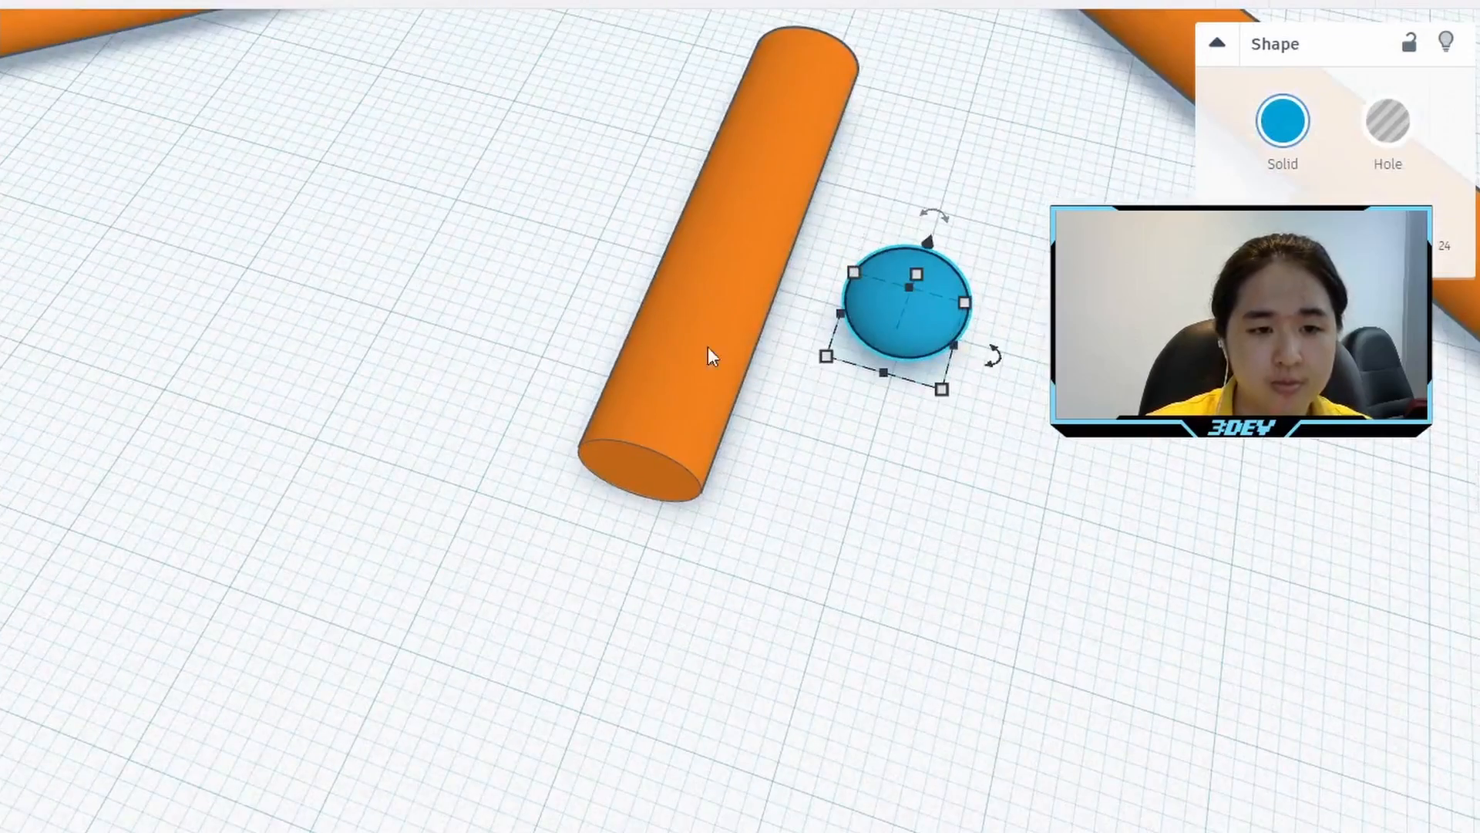
{"action": "left_click", "coordinate": [708, 345], "text": "shift"}
{"action": "left_click", "coordinate": [1401, 90]}
{"action": "right_click_drag", "start_coordinate": [1234, 254], "coordinate": [1296, 308]}
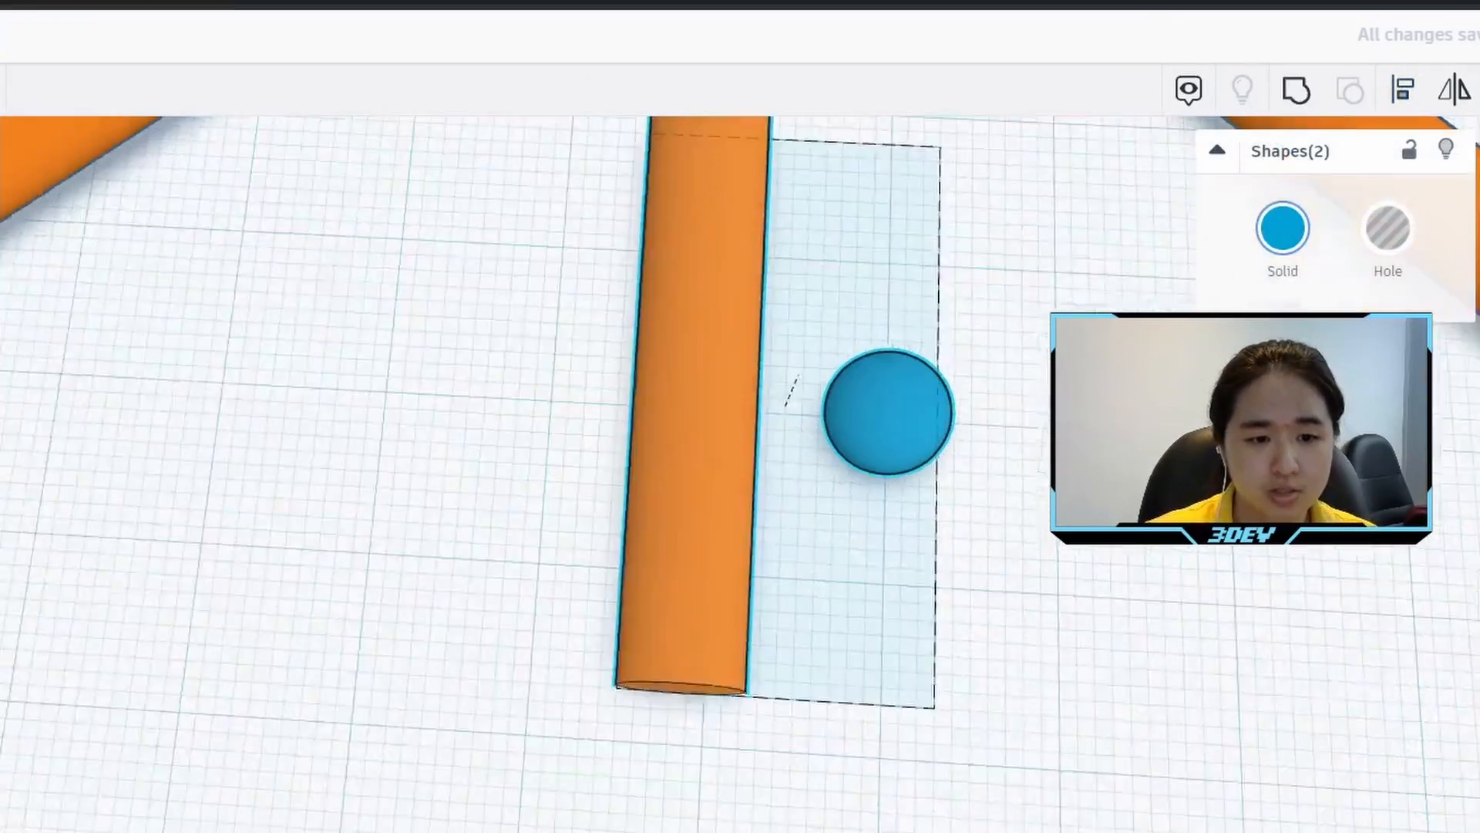
{"action": "right_click_drag", "start_coordinate": [707, 555], "coordinate": [686, 599]}
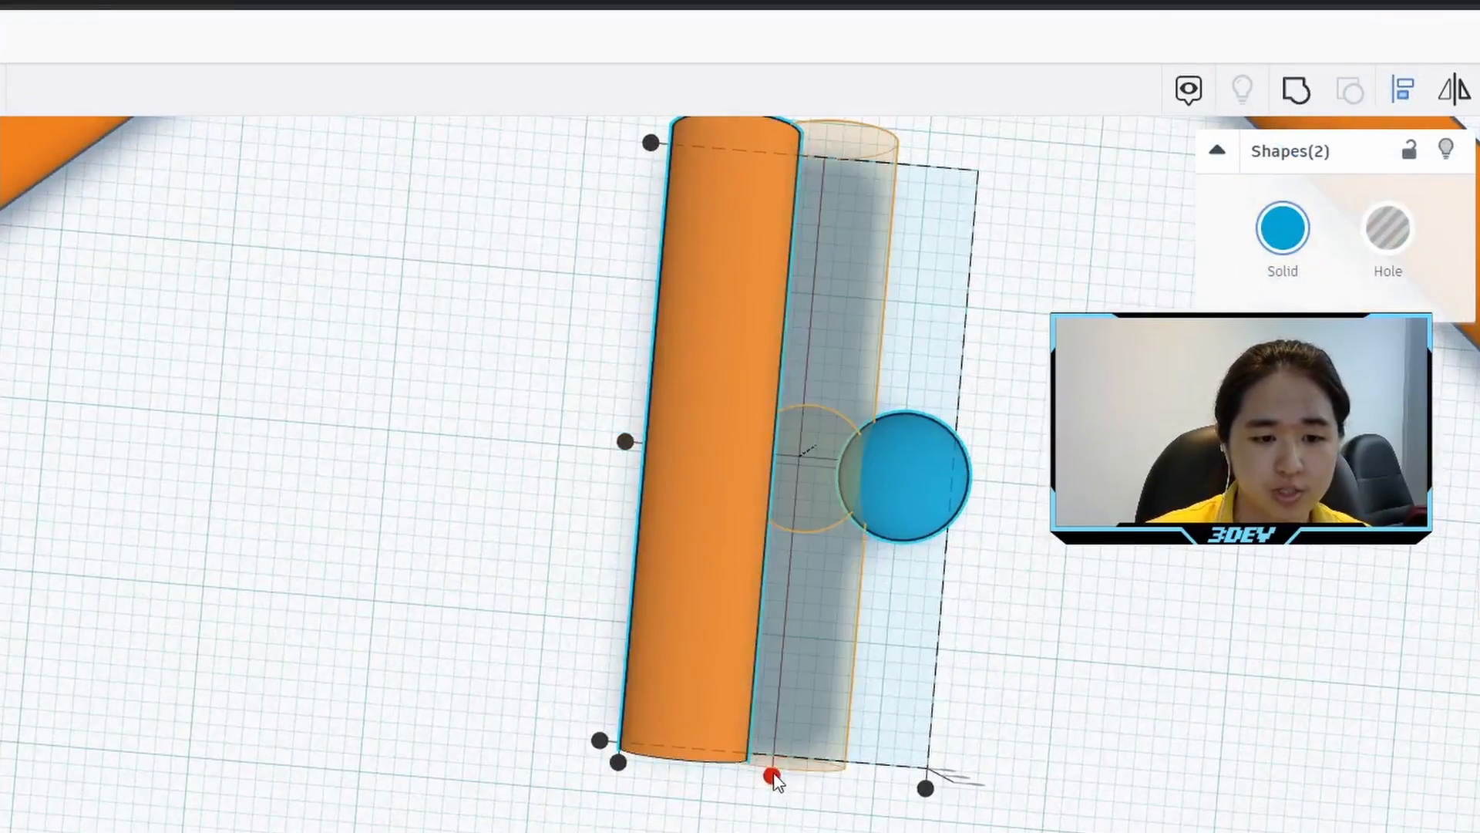
{"action": "left_click", "coordinate": [591, 742]}
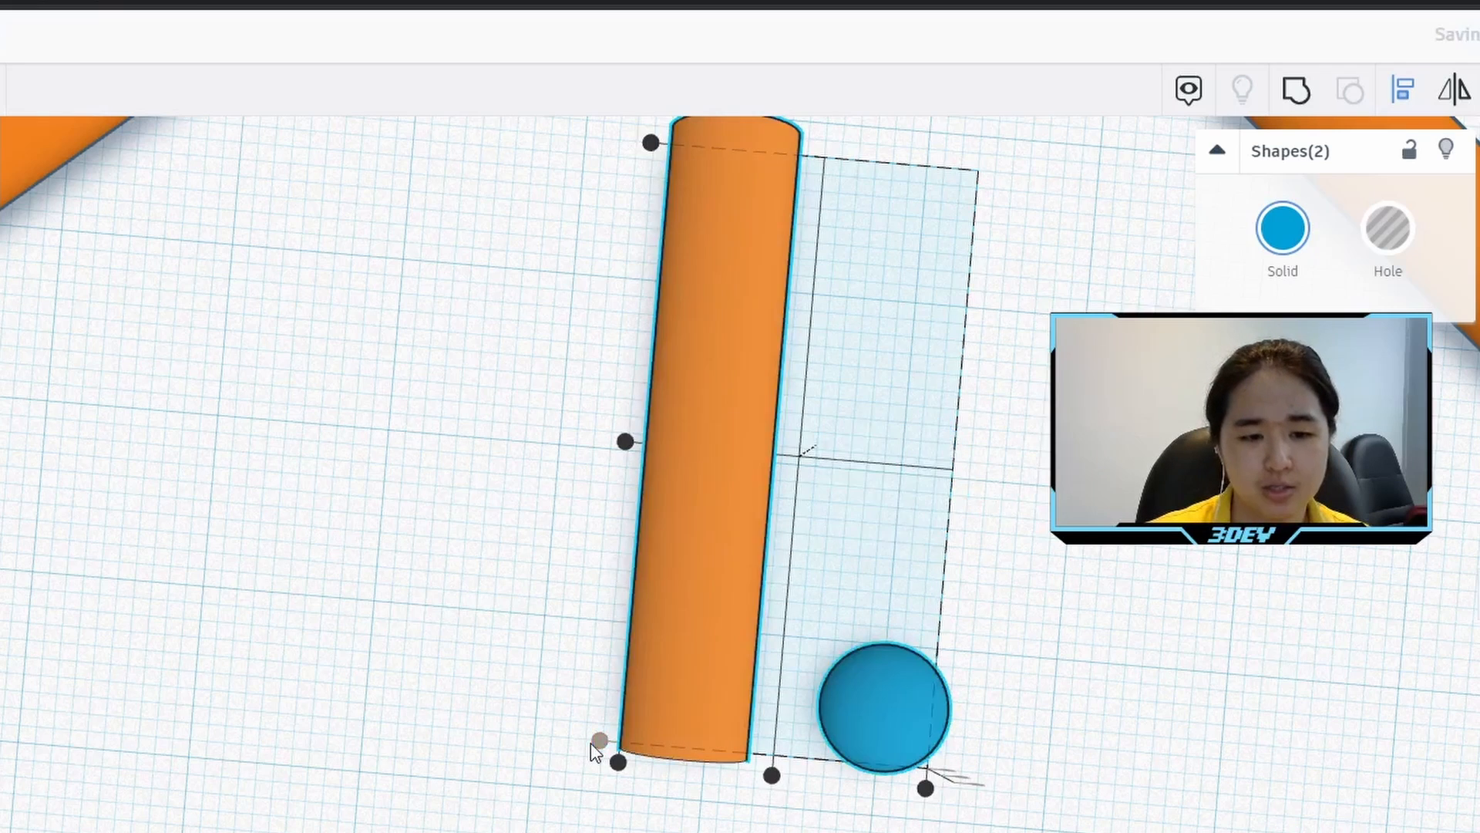
Step: Center the blue sphere and the horizontal cylinder on each other across the cylinder's width
{"action": "left_click", "coordinate": [774, 784]}
{"action": "right_click_drag", "start_coordinate": [776, 793], "coordinate": [519, 694]}
{"action": "left_click", "coordinate": [664, 800]}
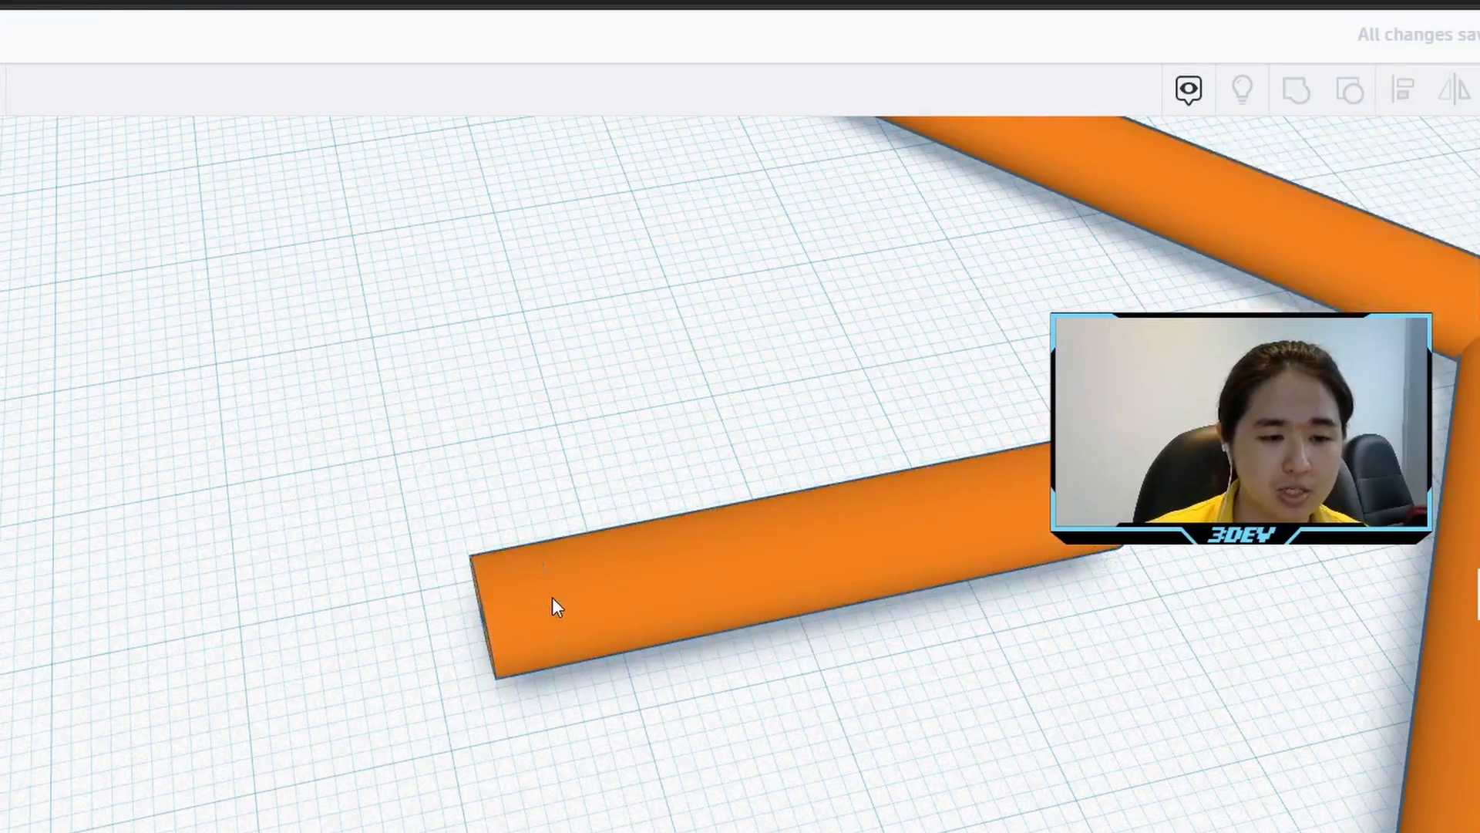
Step: Try to nudge the horizontal cylinder lengthwise so that half of the sphere protrudes from its end
{"action": "left_click", "coordinate": [814, 561]}
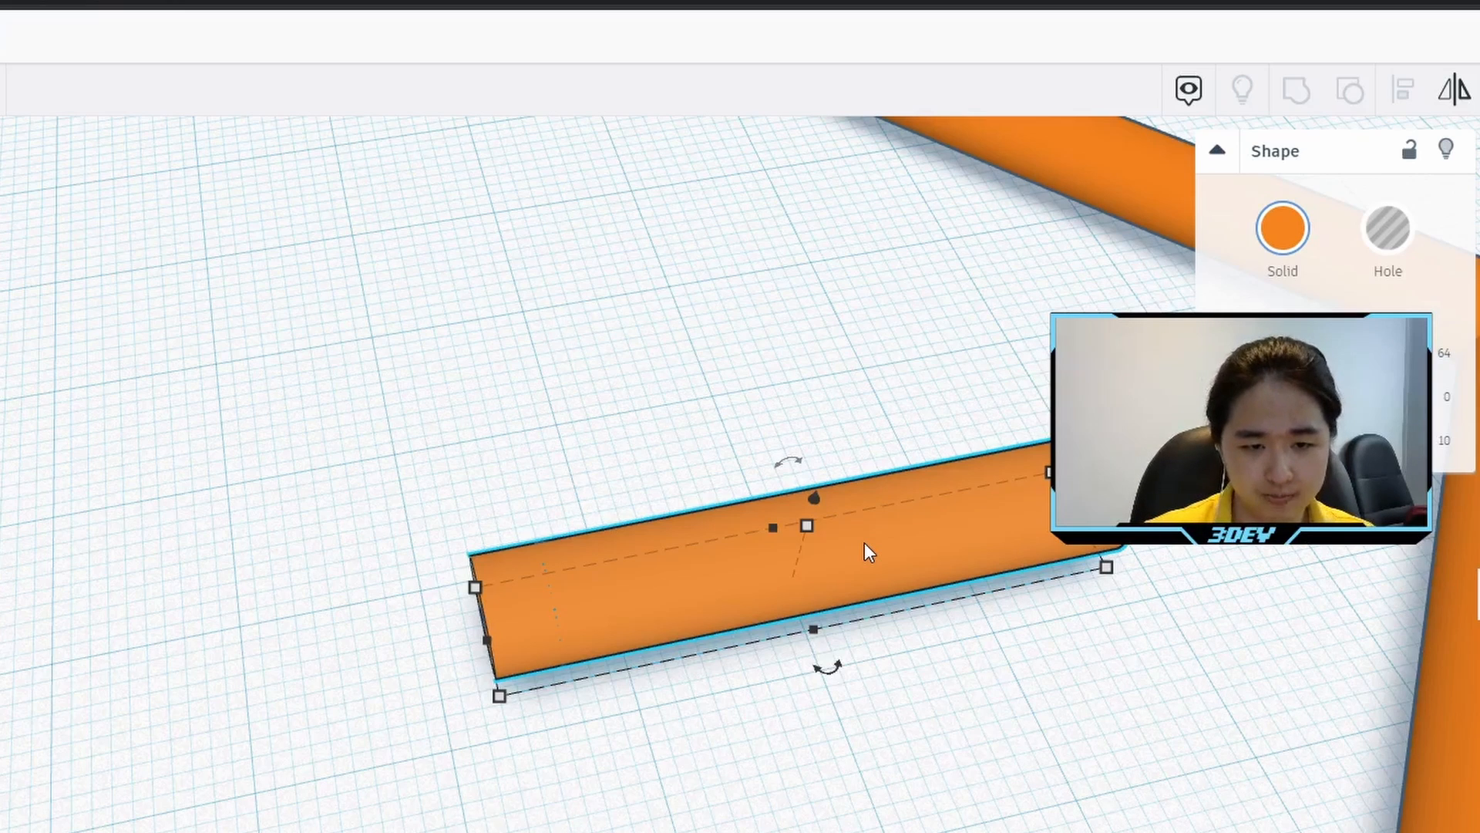
{"action": "right_click_drag", "start_coordinate": [967, 671], "coordinate": [947, 740]}
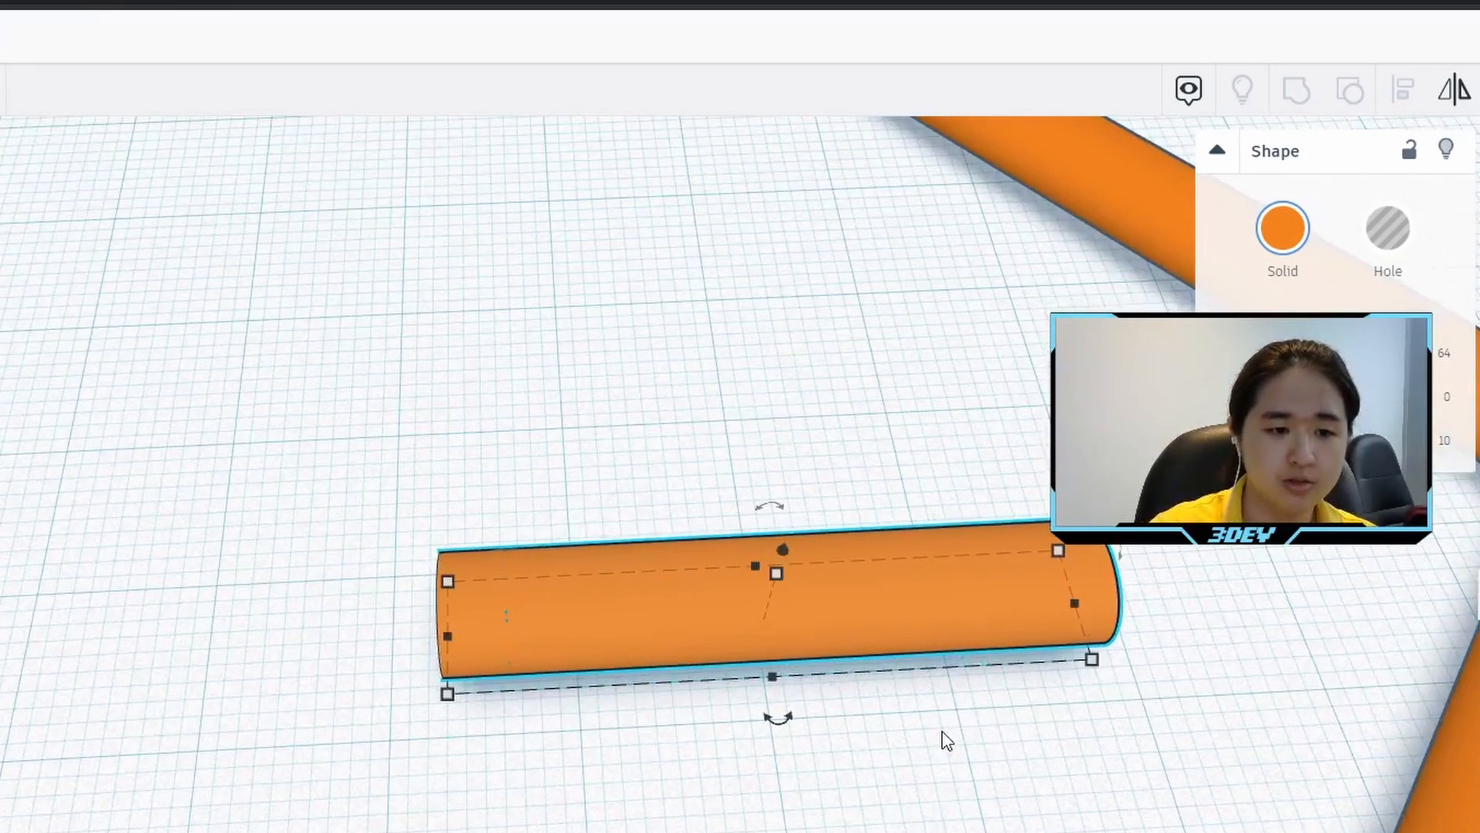
{"action": "key", "text": "Right"}
{"action": "key", "text": "Right"}
{"action": "key", "text": "Right"}
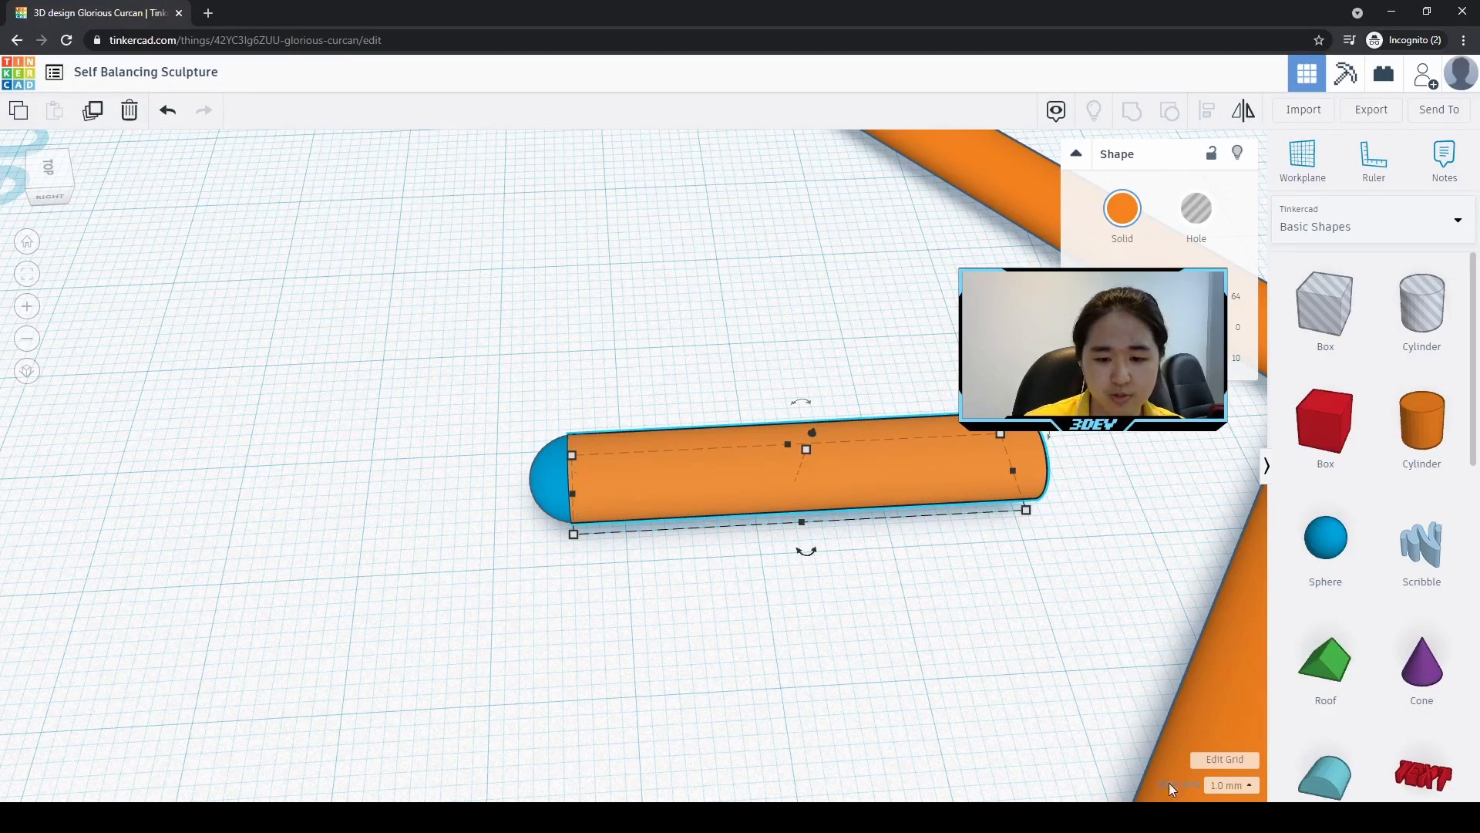
{"action": "key", "text": "ctrl+z"}
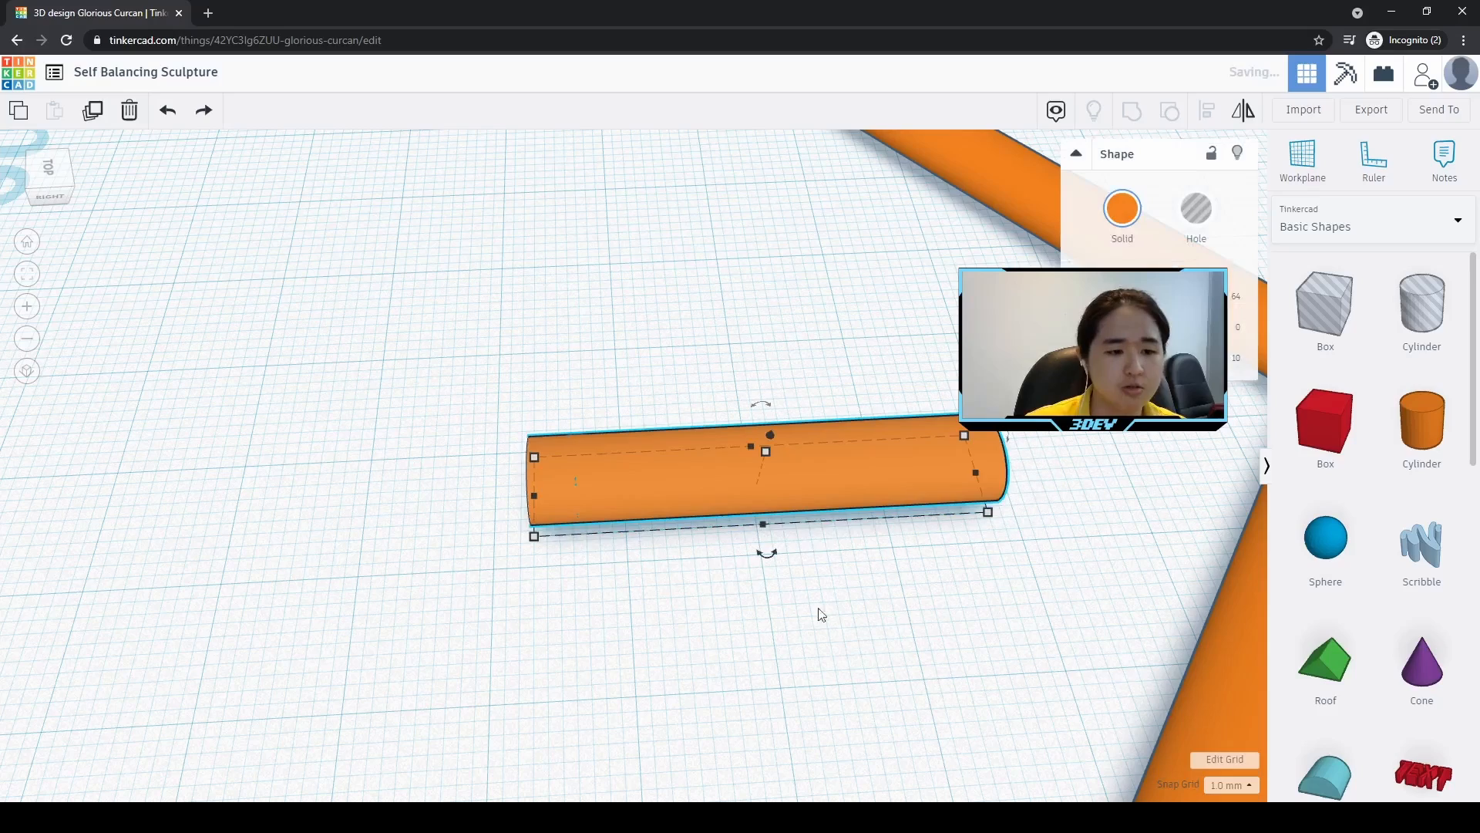
Step: Move the horizontal cylinder lengthwise by -3.5 mm so that the sphere forms a rounded cap at its end
{"action": "left_click", "coordinate": [774, 603]}
{"action": "left_click", "coordinate": [857, 478]}
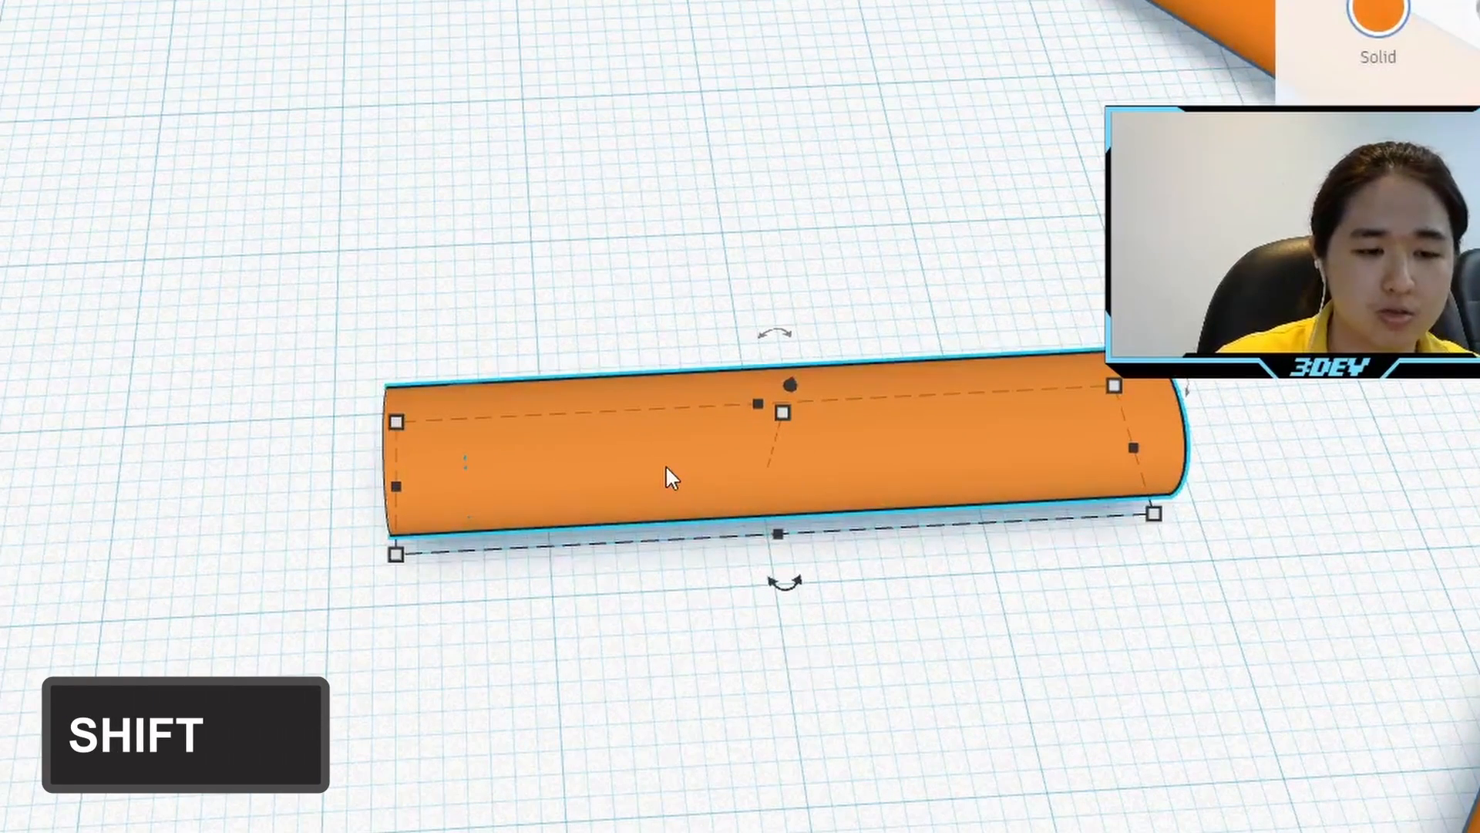
{"action": "left_click_drag", "start_coordinate": [629, 456], "coordinate": [733, 468], "text": "shift"}
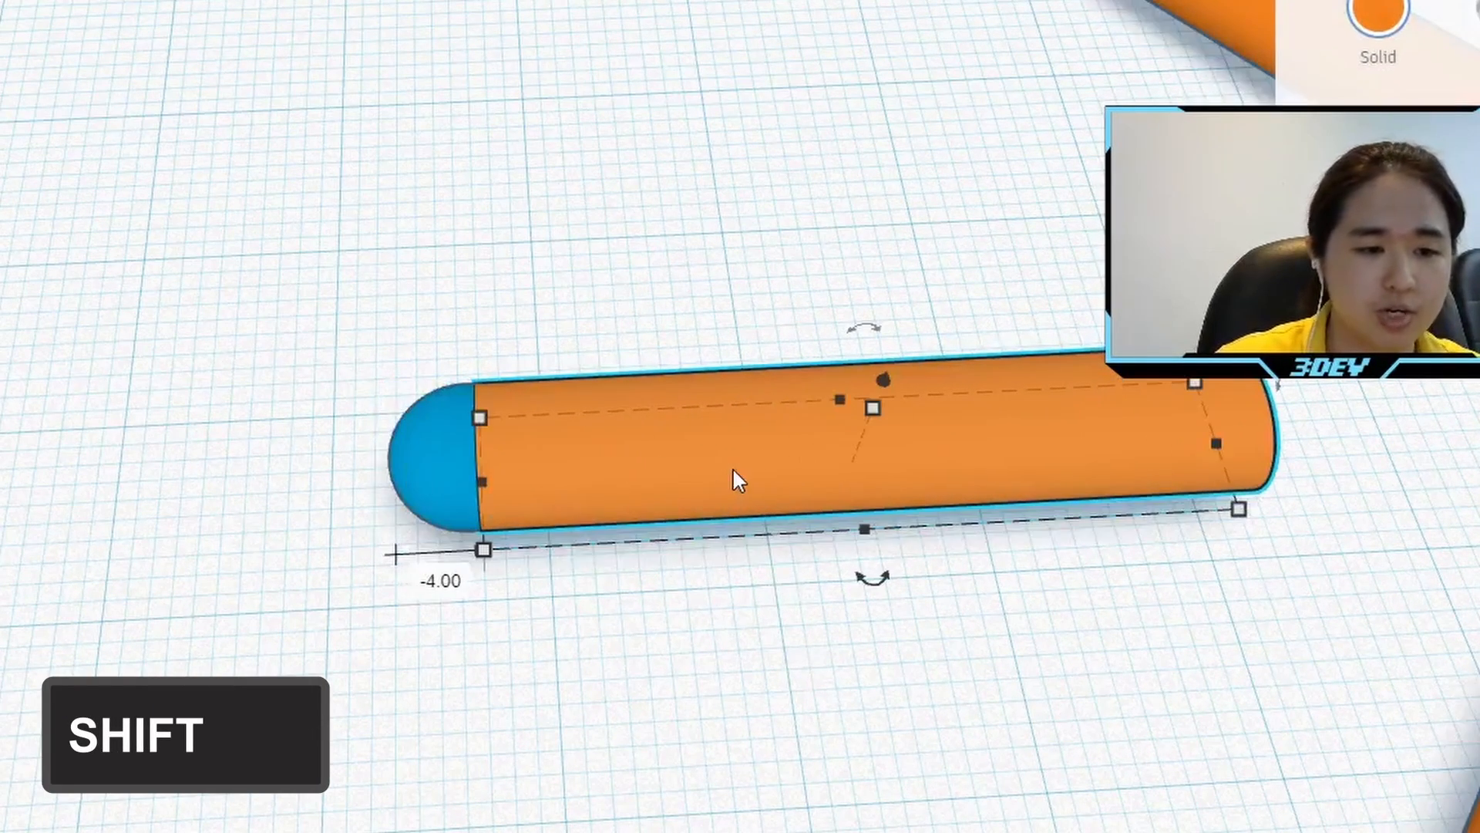
{"action": "left_click", "coordinate": [436, 583]}
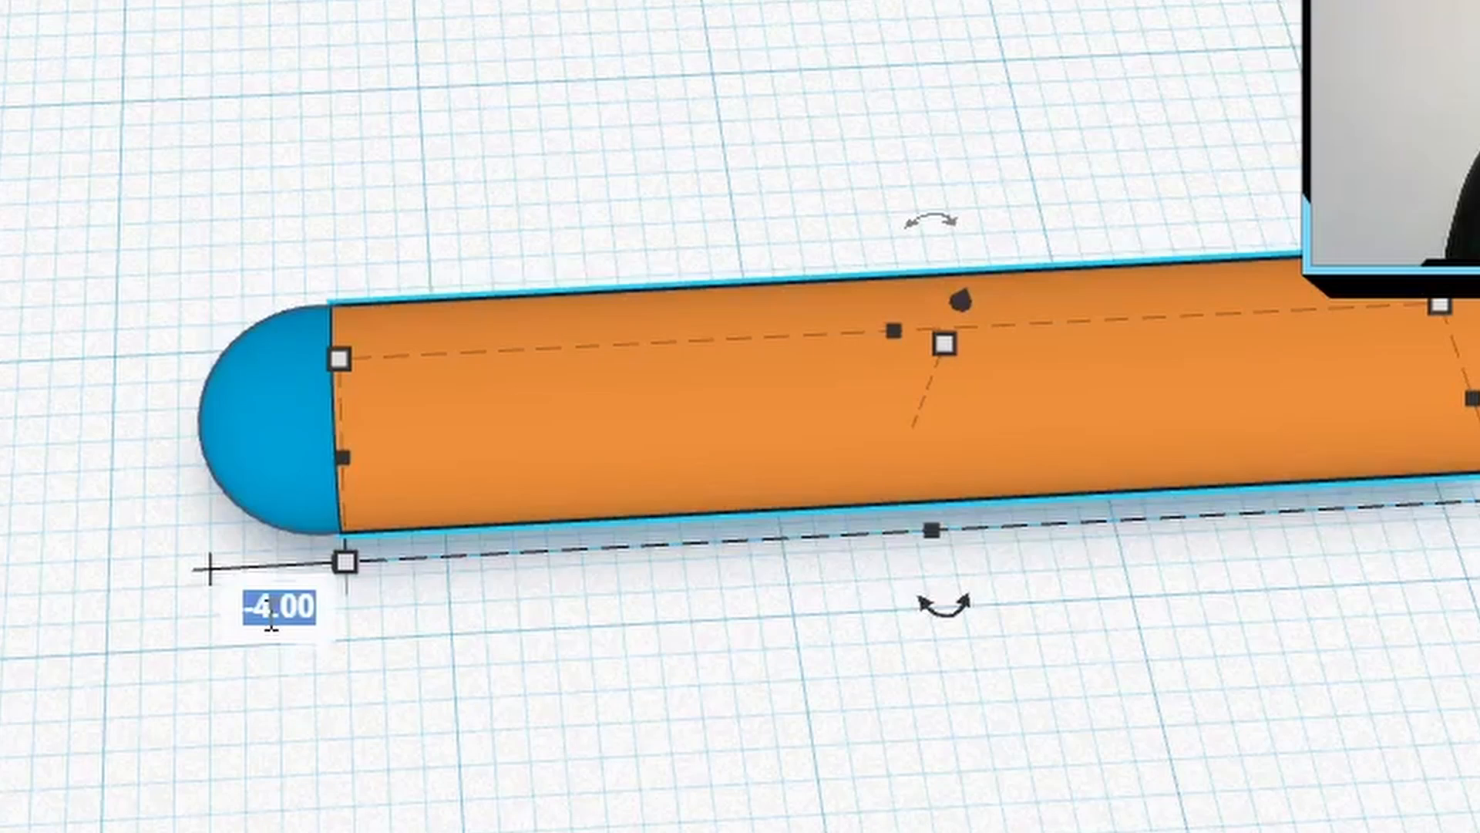
{"action": "key", "text": "BackSpace"}
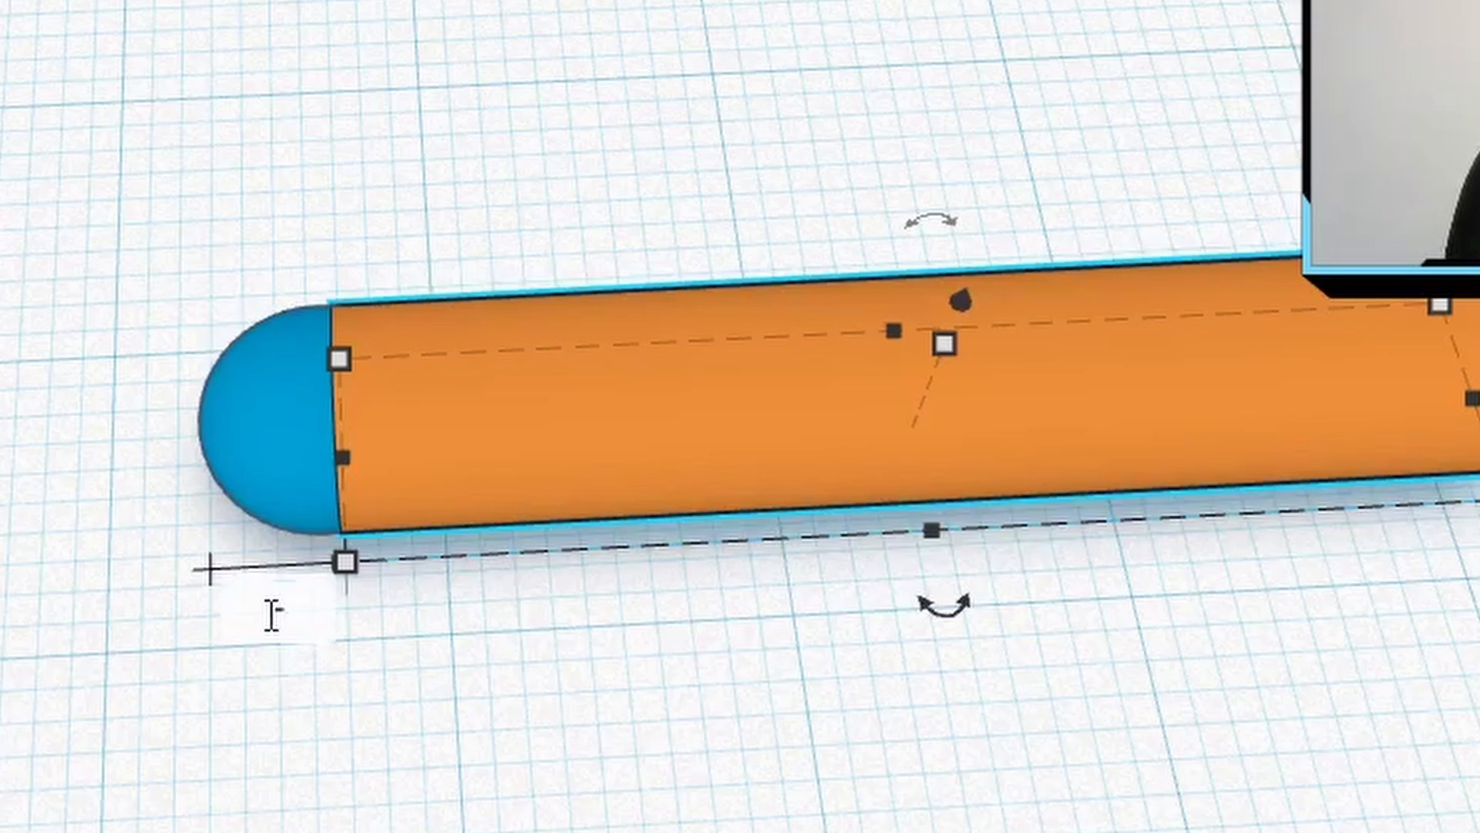
{"action": "type", "text": "-3.5"}
{"action": "key", "text": "Return"}
{"action": "left_click", "coordinate": [267, 614]}
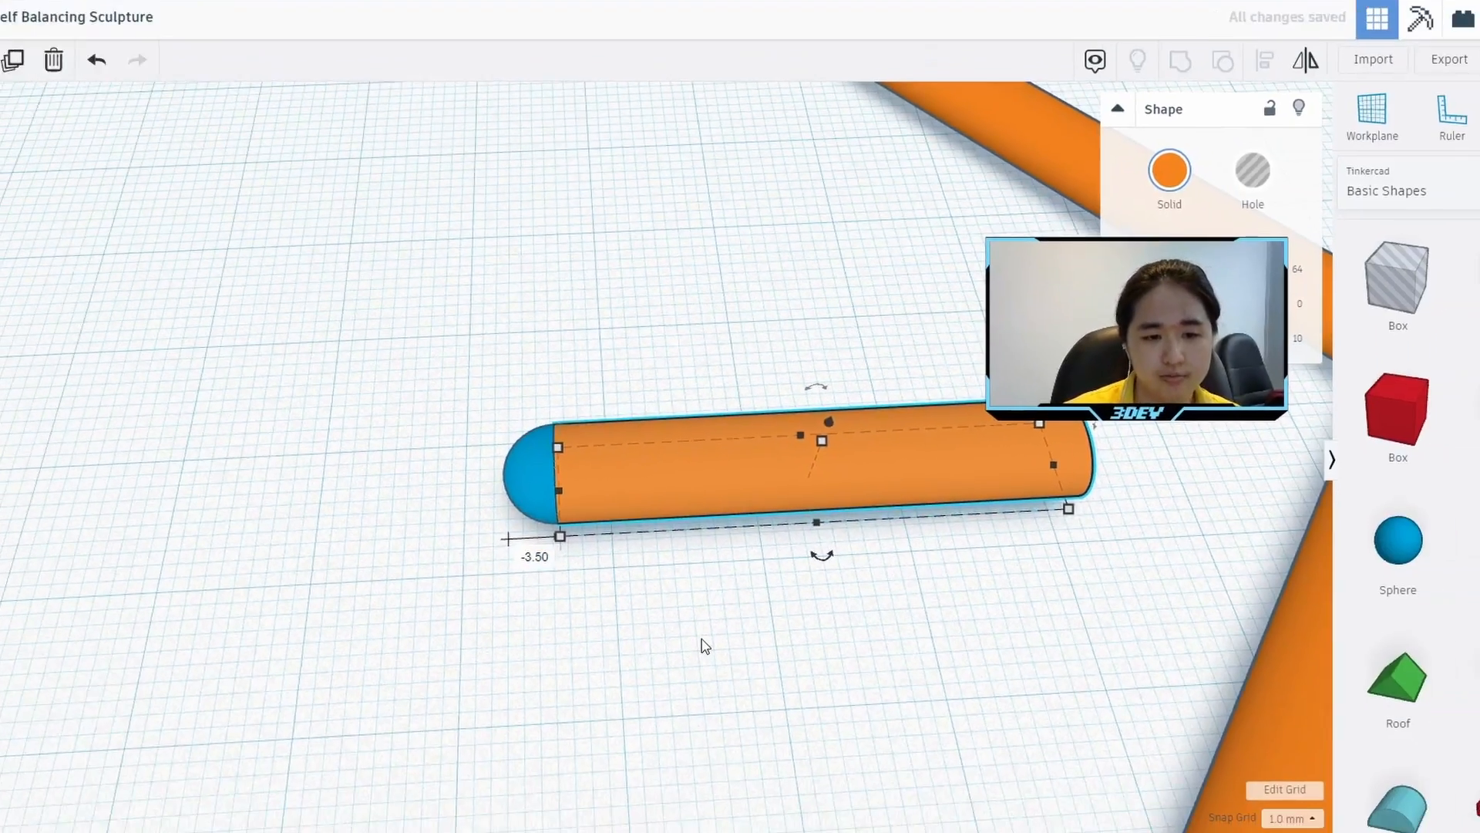
Step: Duplicate the blue sphere at the cylinder's end in place
{"action": "right_click_drag", "start_coordinate": [704, 645], "coordinate": [764, 674]}
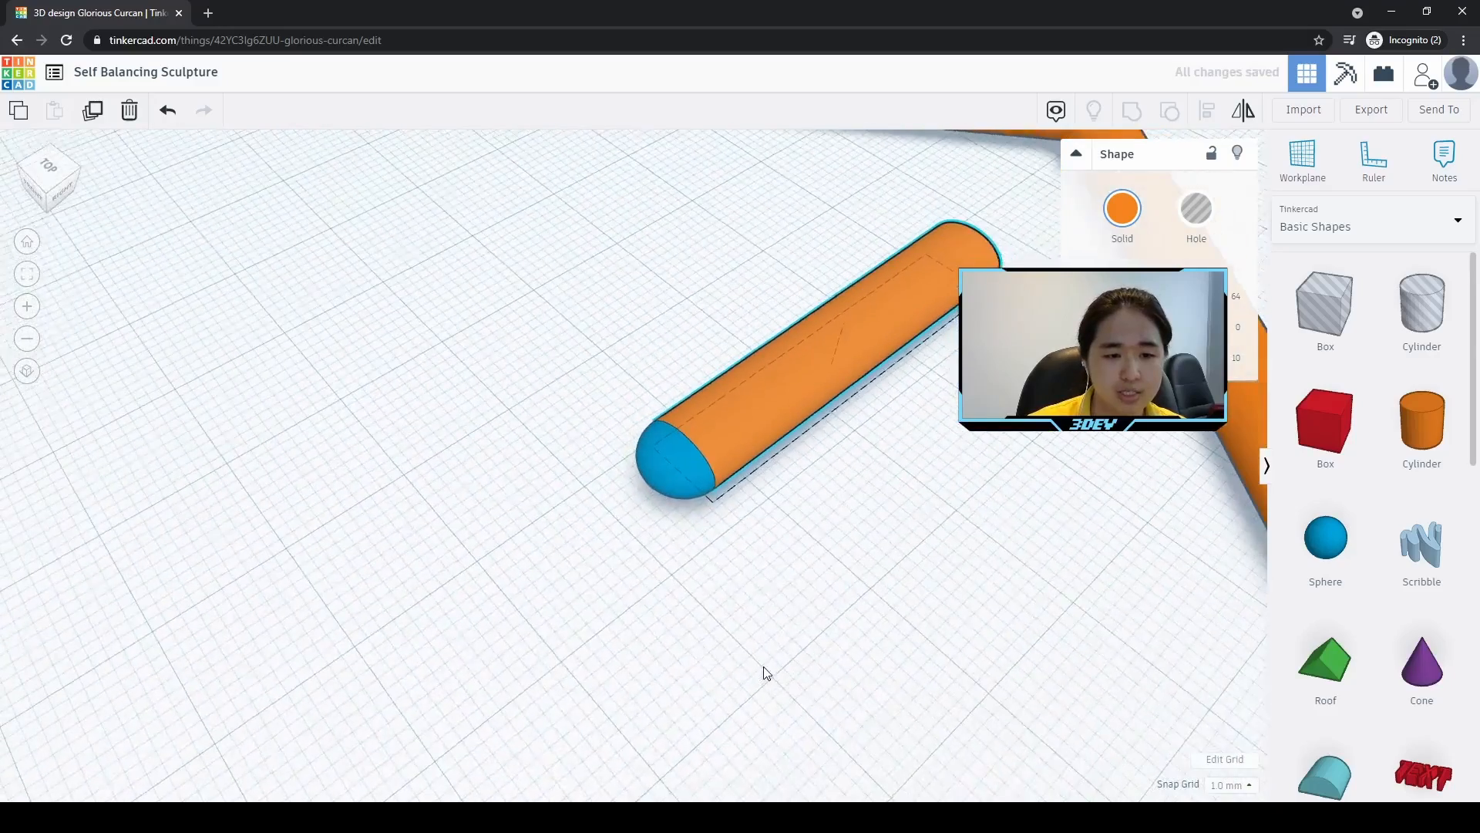
{"action": "right_click_drag", "start_coordinate": [872, 496], "coordinate": [1147, 578]}
{"action": "middle_click_drag", "start_coordinate": [955, 467], "coordinate": [467, 574]}
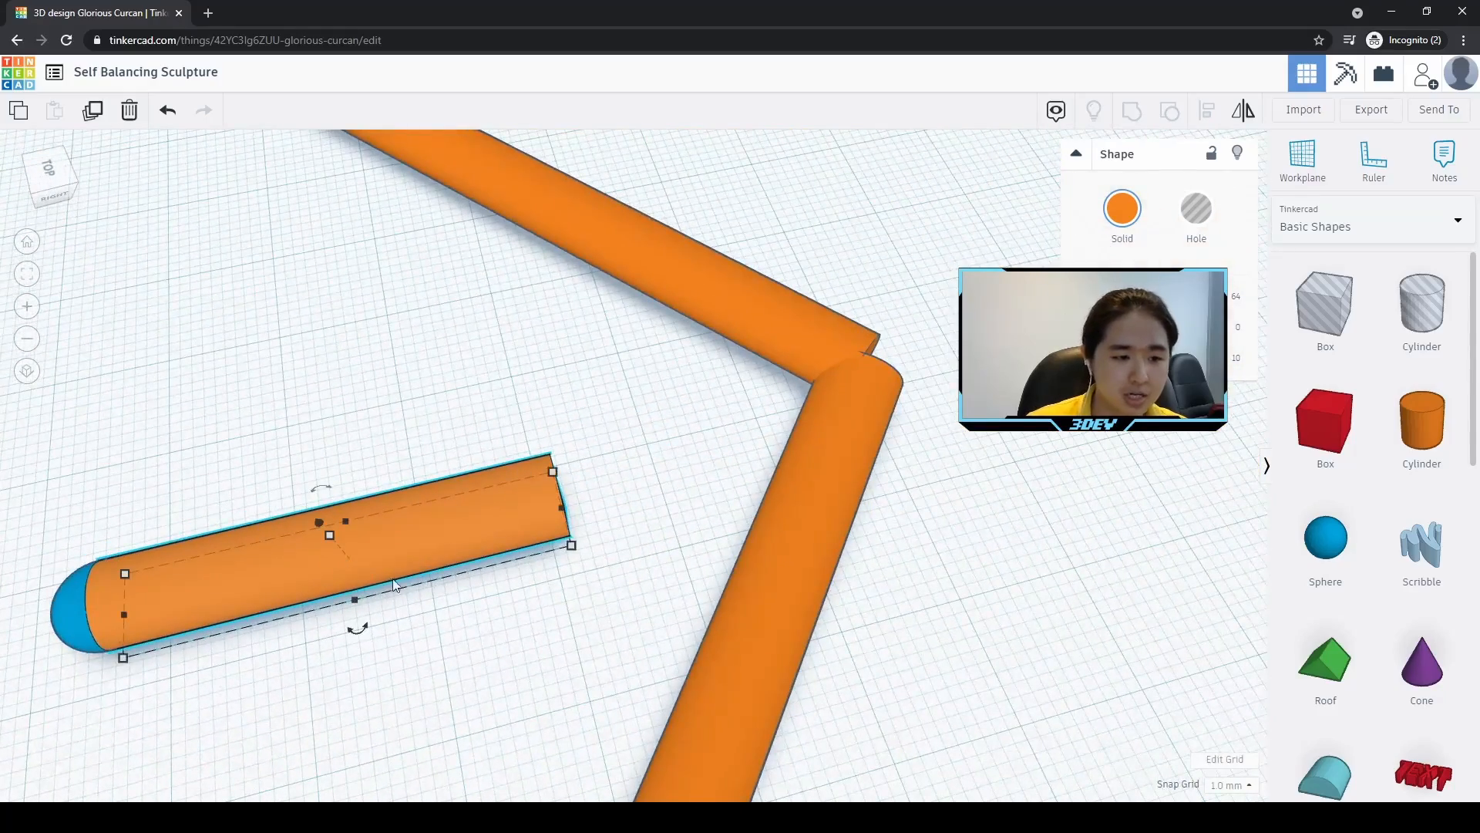
{"action": "left_click", "coordinate": [68, 603]}
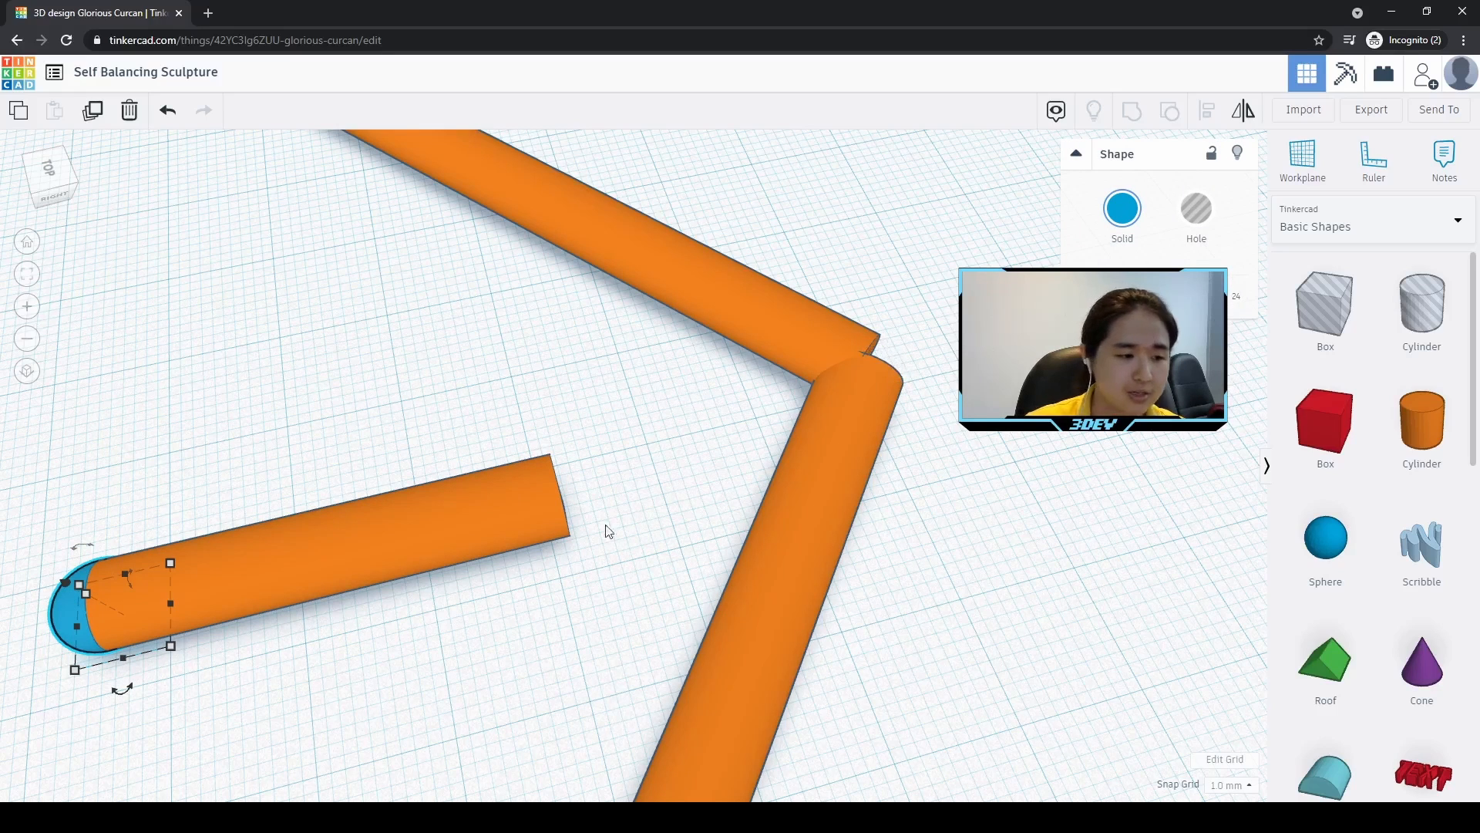
{"action": "key", "text": "ctrl+d"}
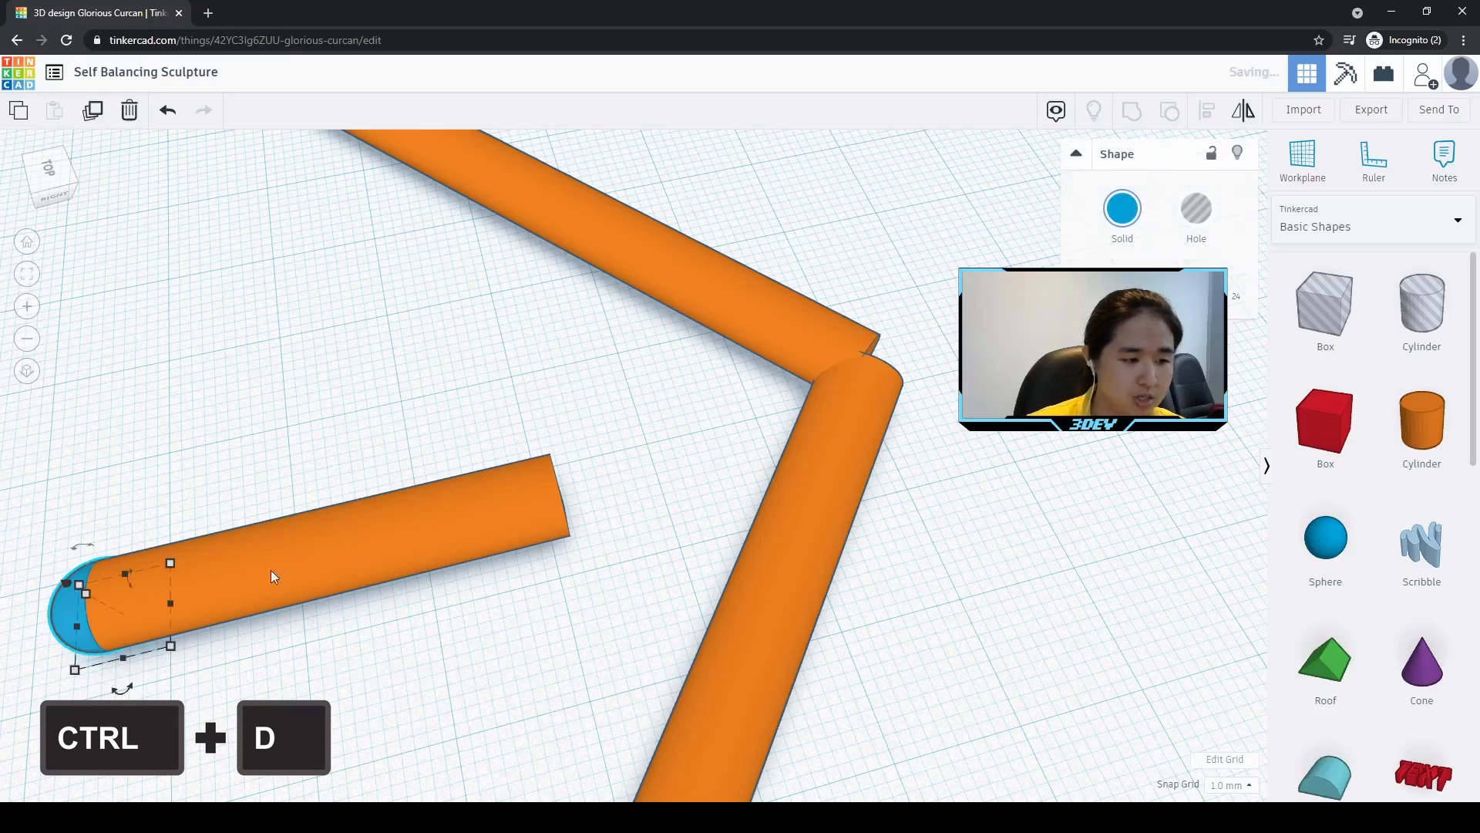
Step: Align the duplicated sphere with the opposite, flat end of the cylinder
{"action": "right_click_drag", "start_coordinate": [271, 578], "coordinate": [266, 623]}
{"action": "middle_click_drag", "start_coordinate": [265, 618], "coordinate": [402, 601]}
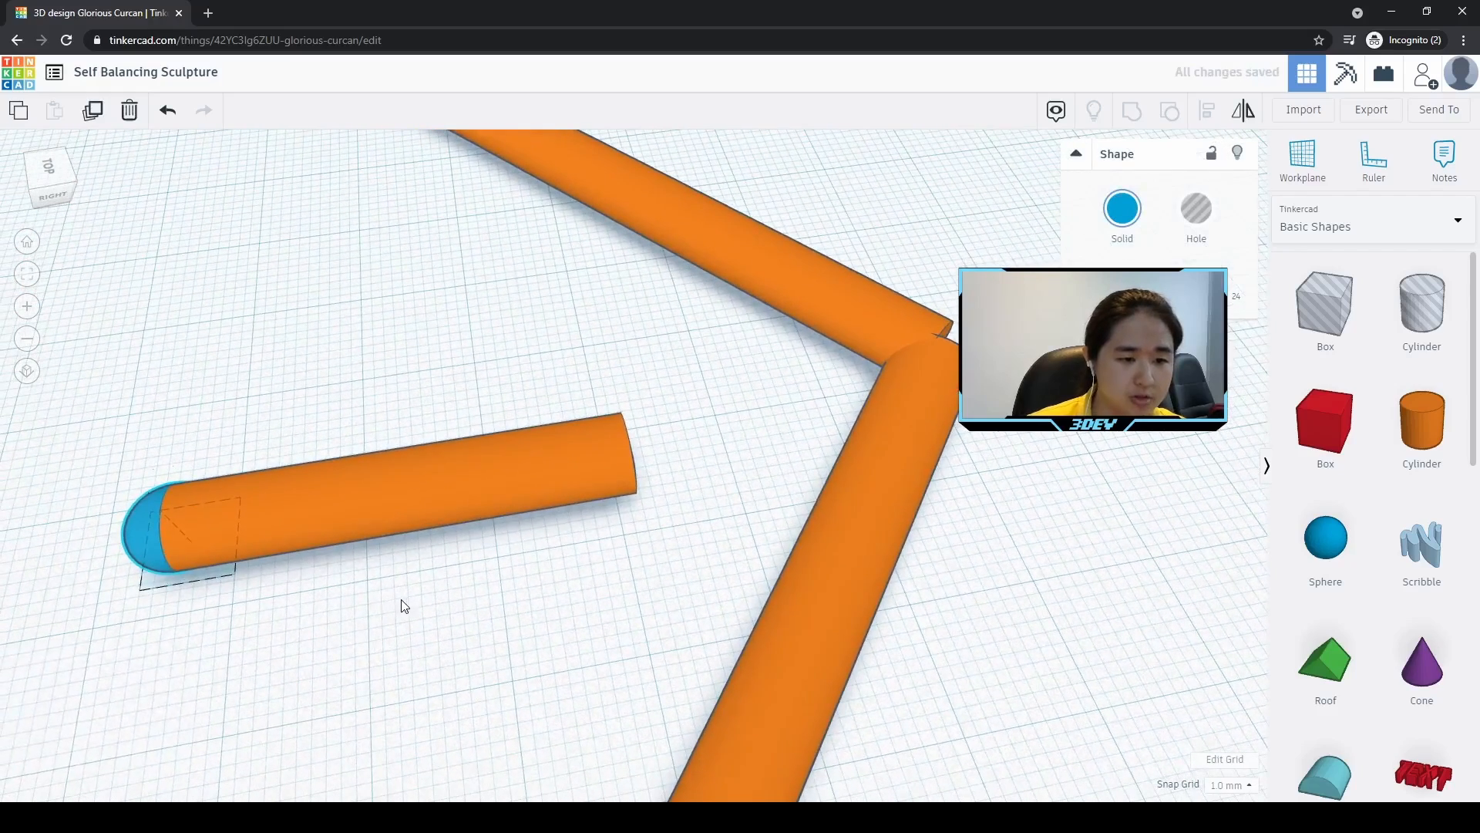
{"action": "left_click", "coordinate": [566, 470], "text": "shift"}
{"action": "left_click", "coordinate": [1209, 112]}
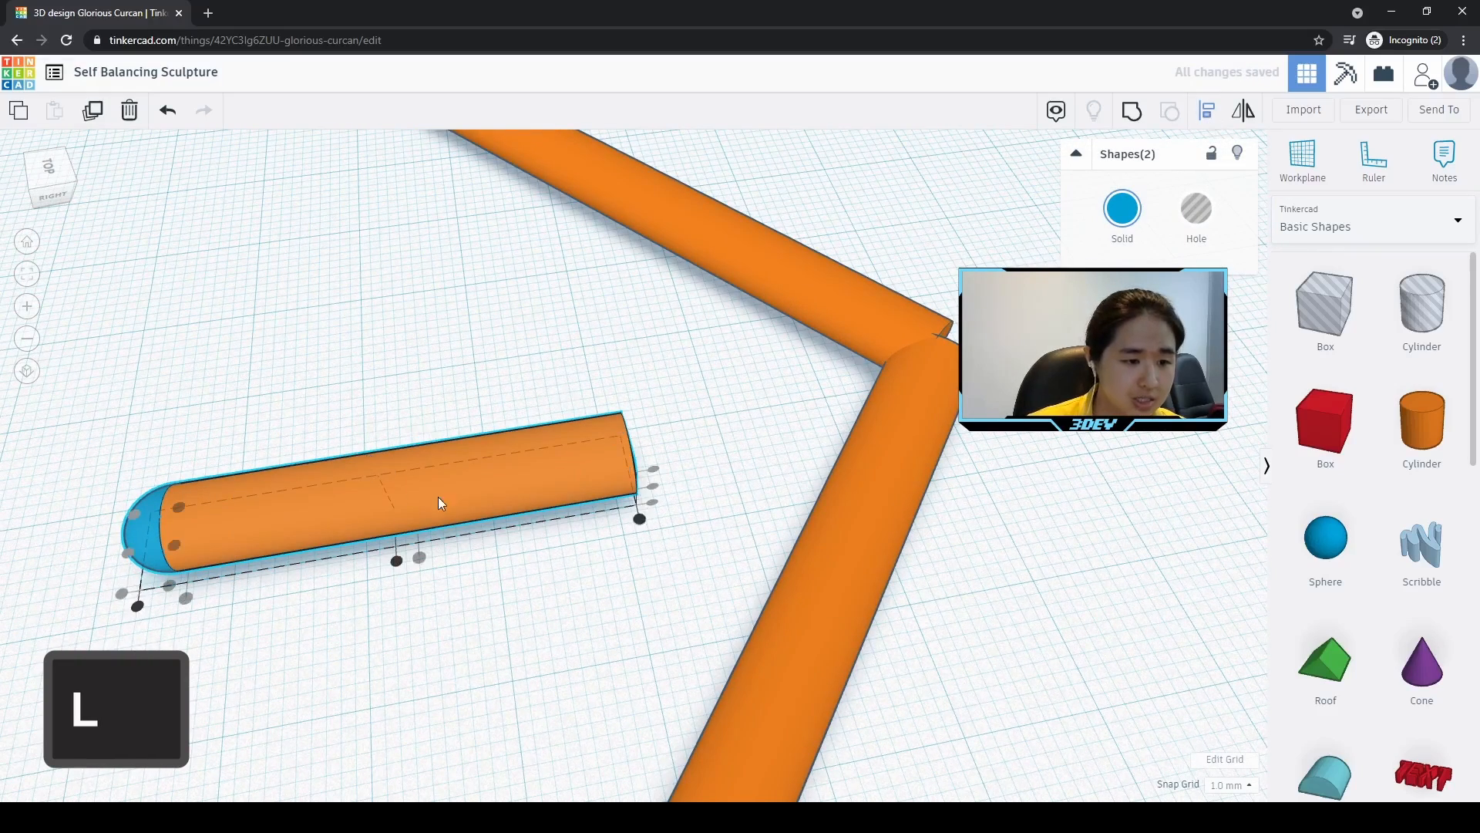
{"action": "left_click", "coordinate": [639, 522]}
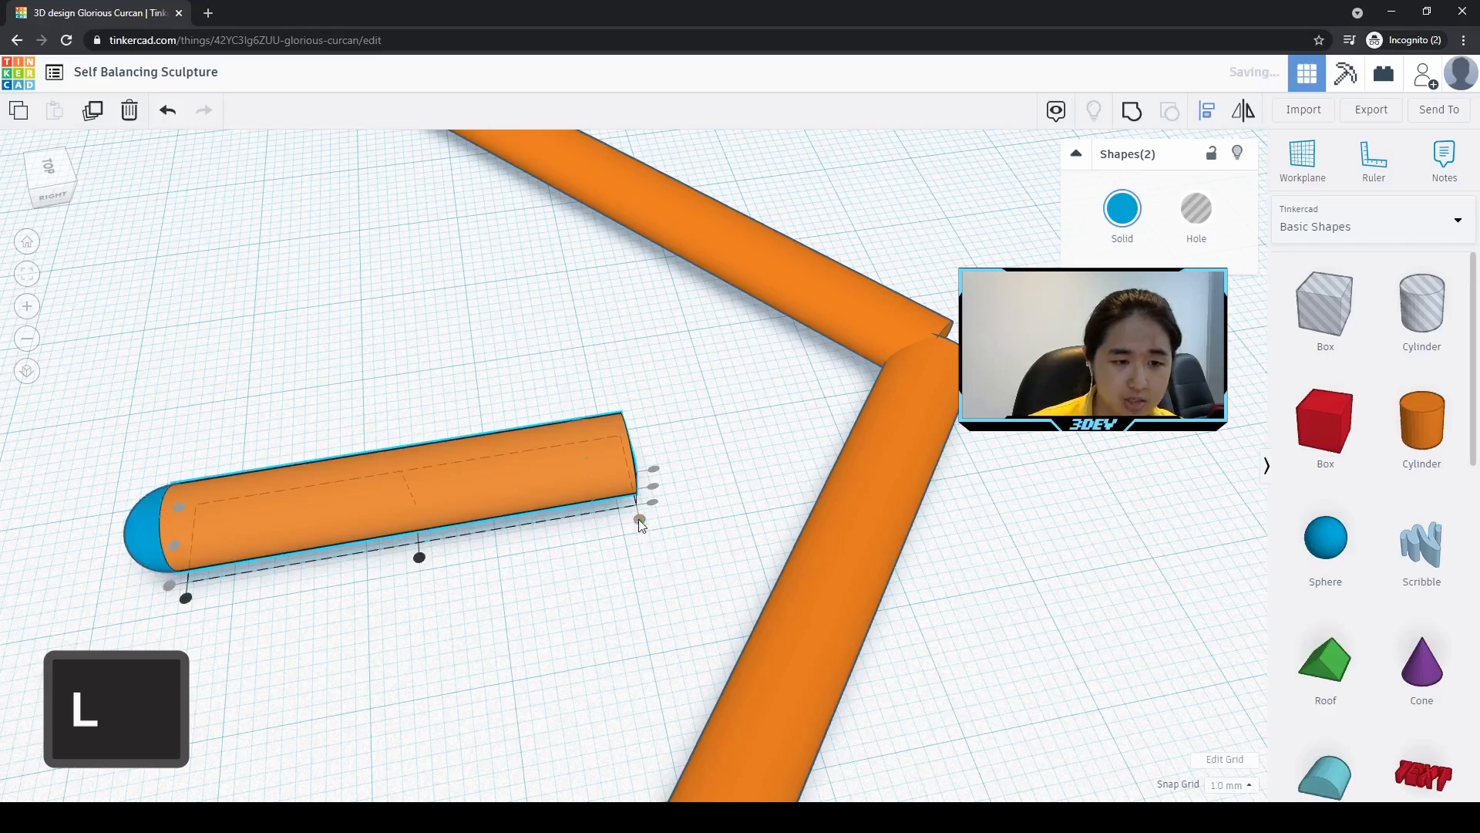
{"action": "left_click", "coordinate": [687, 552]}
Step: Examine how the duplicated sphere sits inside the flat end of the cylinder
{"action": "right_click_drag", "start_coordinate": [667, 542], "coordinate": [602, 558]}
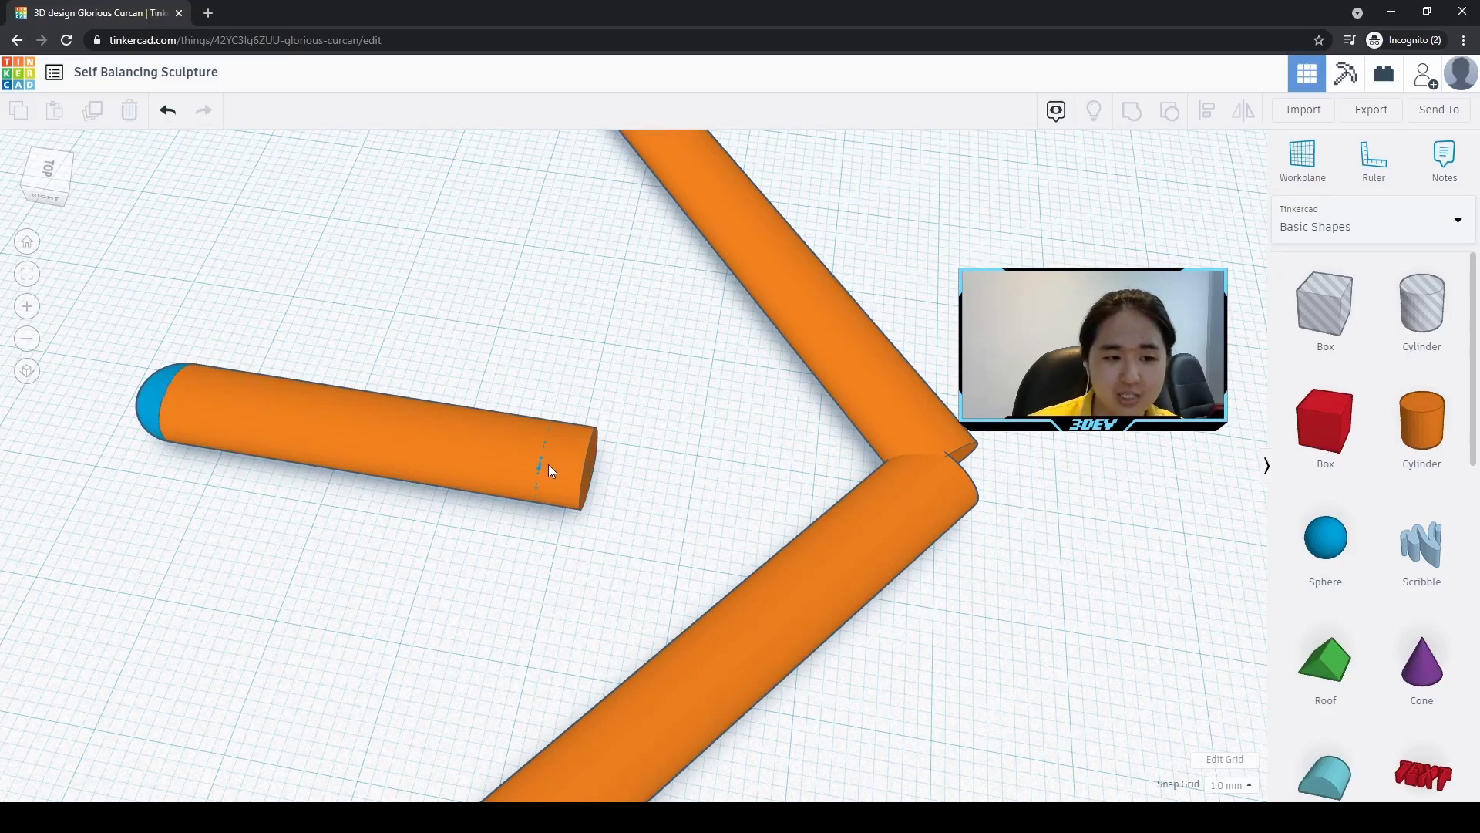
{"action": "scroll", "coordinate": [541, 469], "scroll_direction": "up", "scroll_amount": 2}
{"action": "scroll", "coordinate": [550, 470], "scroll_direction": "up", "scroll_amount": 2}
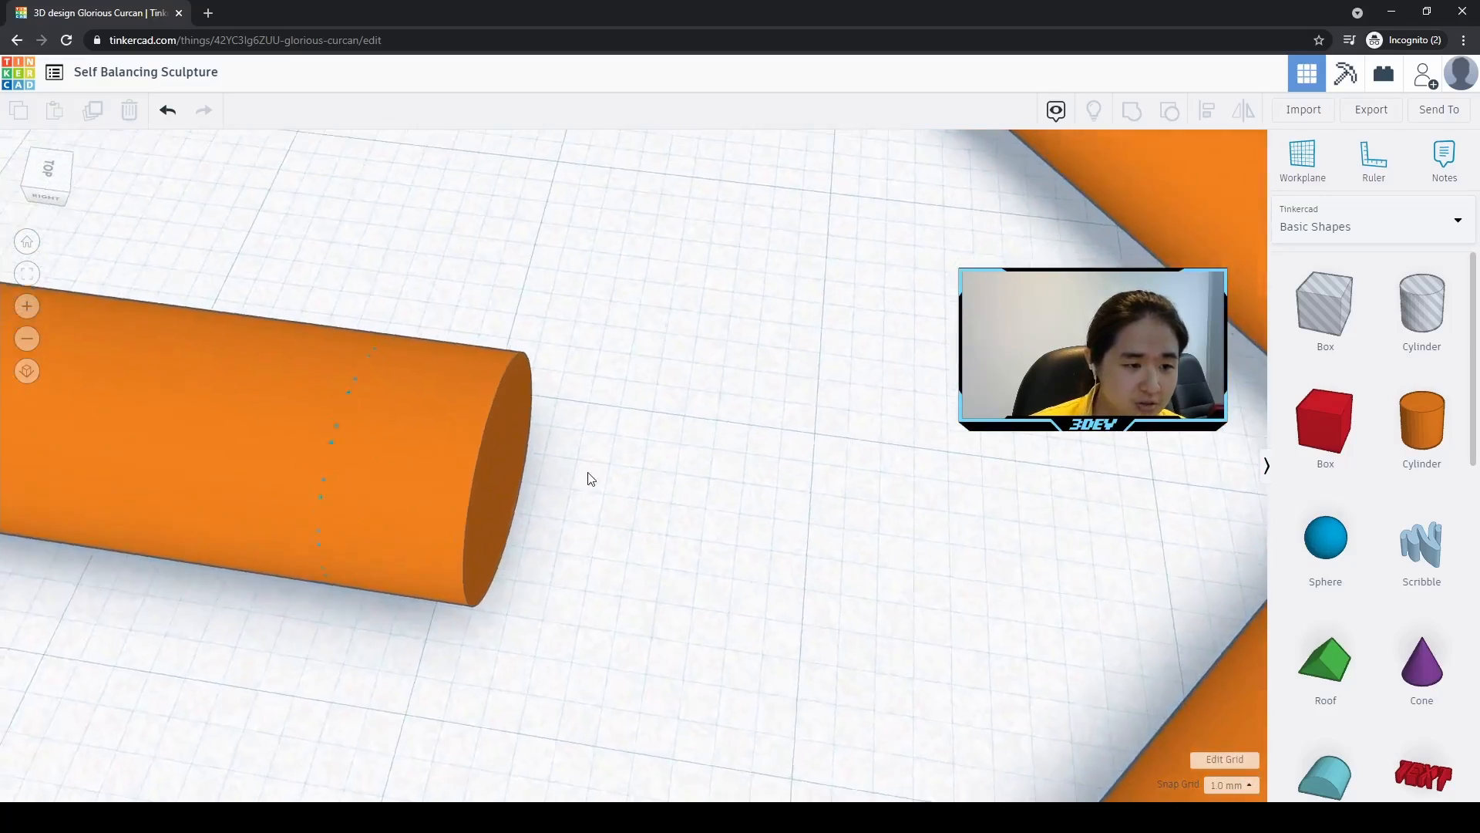
{"action": "right_click_drag", "start_coordinate": [588, 477], "coordinate": [513, 464]}
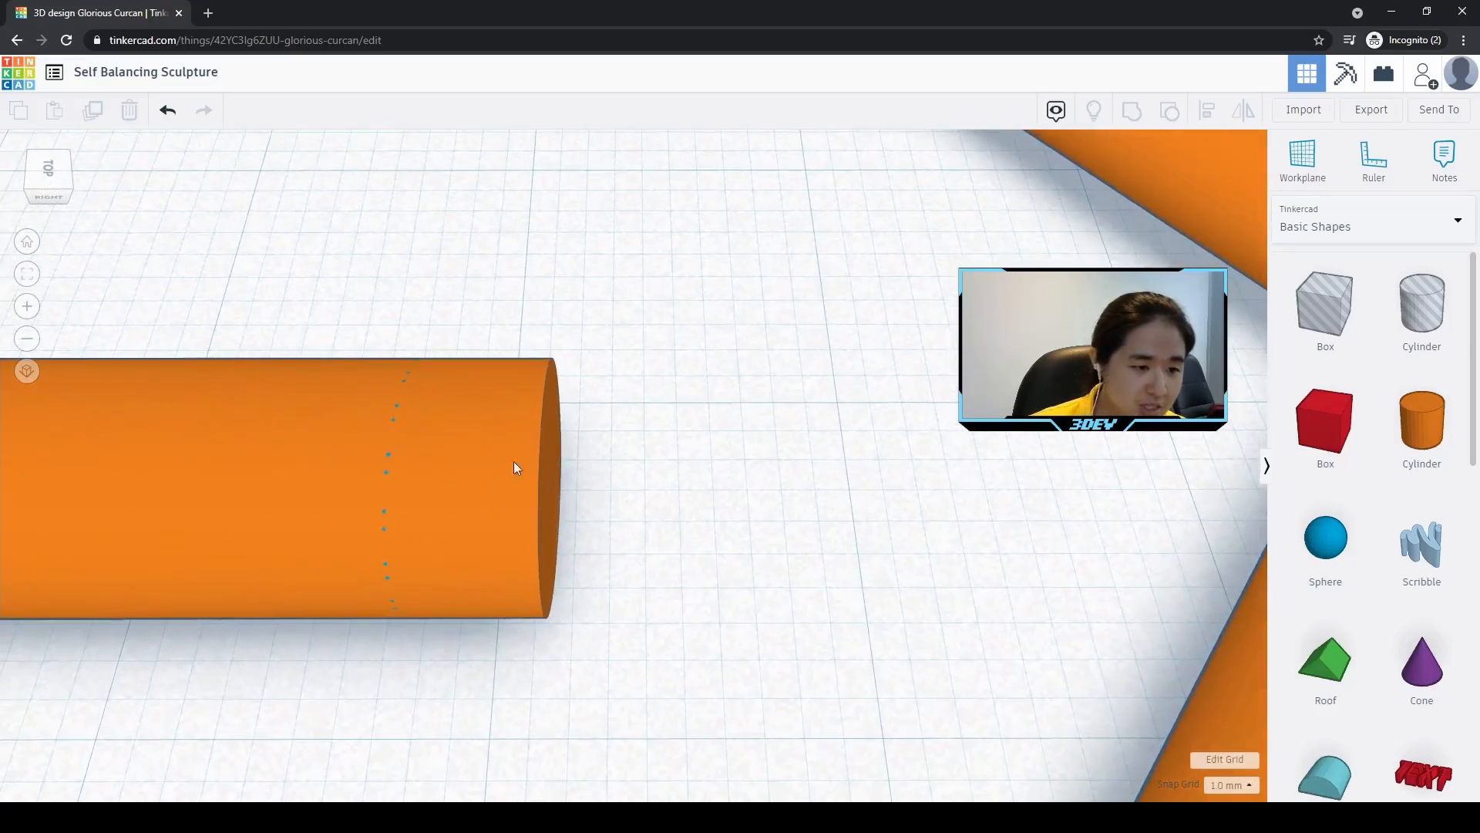
{"action": "left_click", "coordinate": [389, 459]}
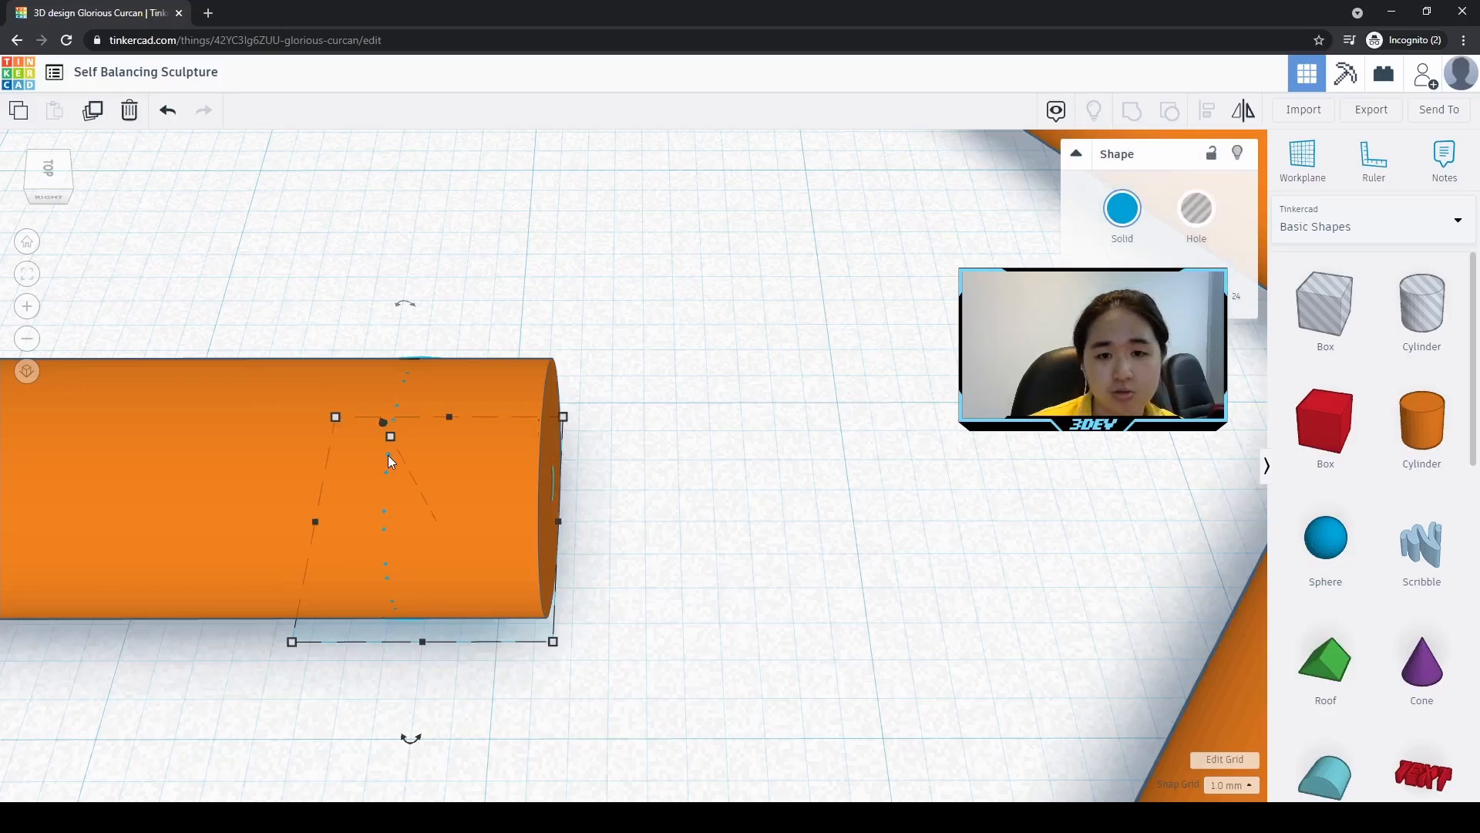
{"action": "right_click_drag", "start_coordinate": [387, 453], "coordinate": [418, 450]}
{"action": "scroll", "coordinate": [460, 518], "scroll_direction": "down", "scroll_amount": 6}
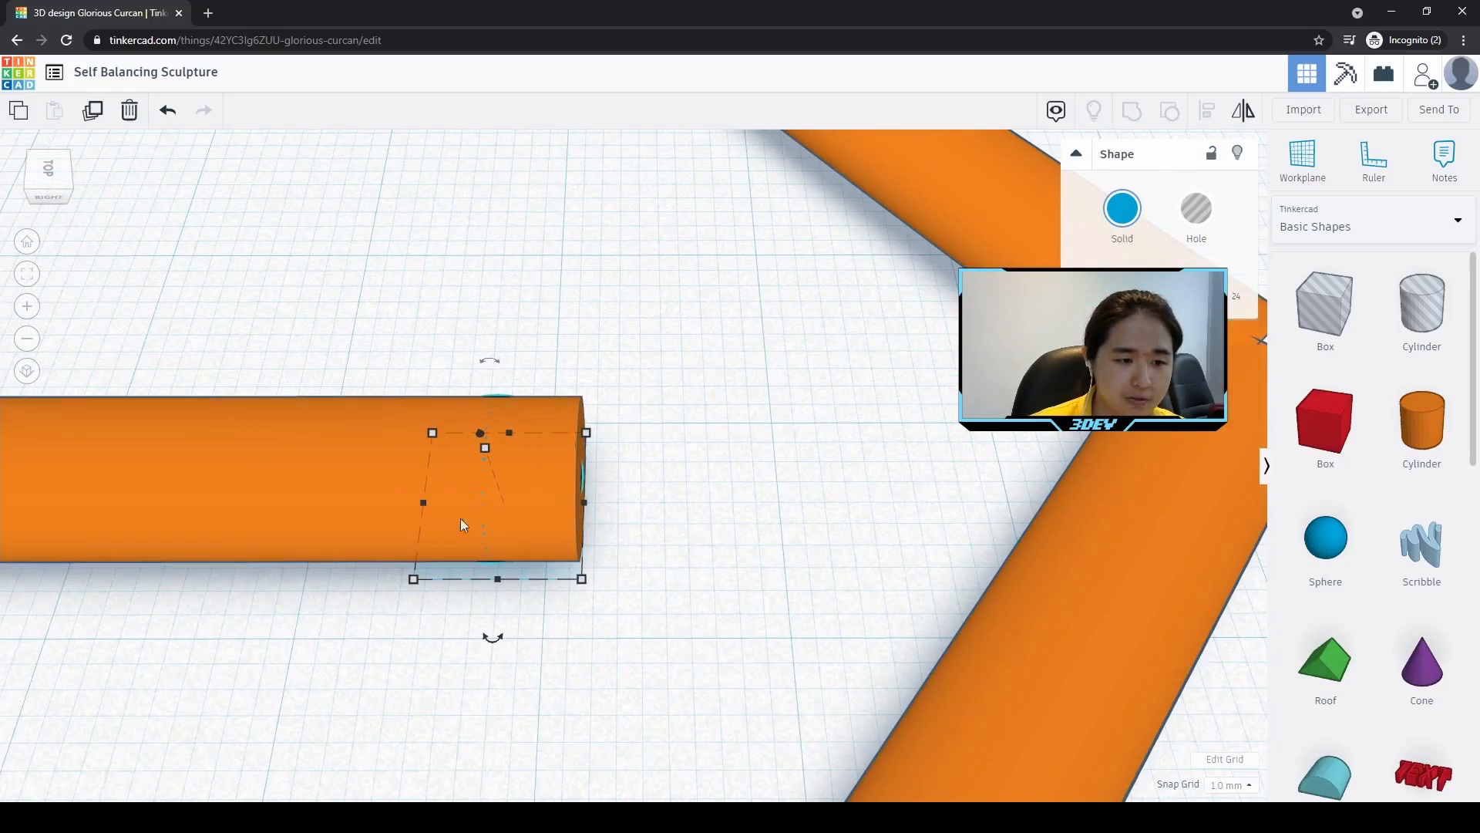
{"action": "left_click", "coordinate": [391, 622]}
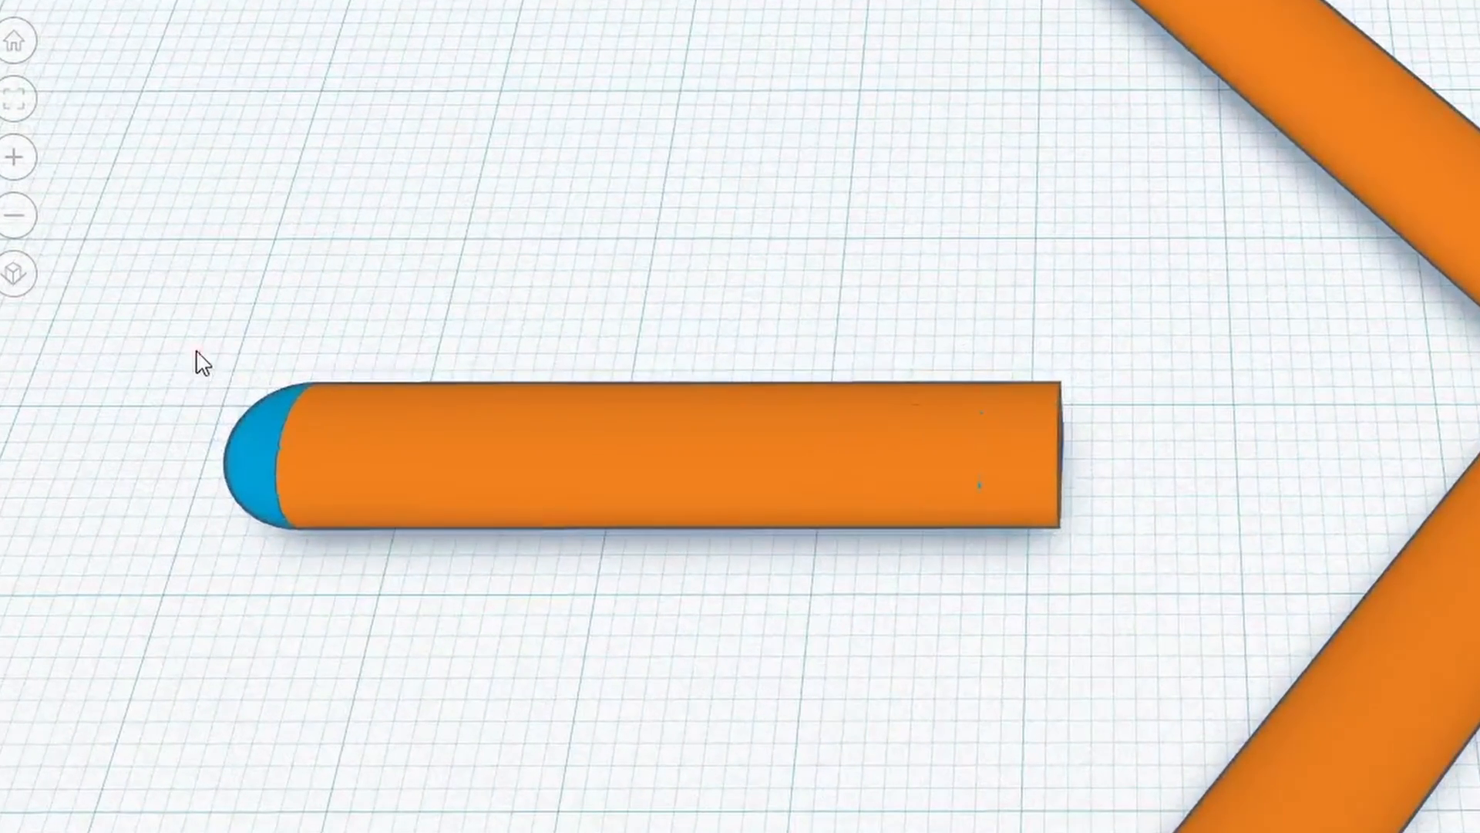
Step: Move the cylinder together with its first end sphere lengthwise by 3.5 mm, exposing the duplicated sphere as the second rounded cap
{"action": "left_click_drag", "start_coordinate": [128, 415], "coordinate": [254, 514]}
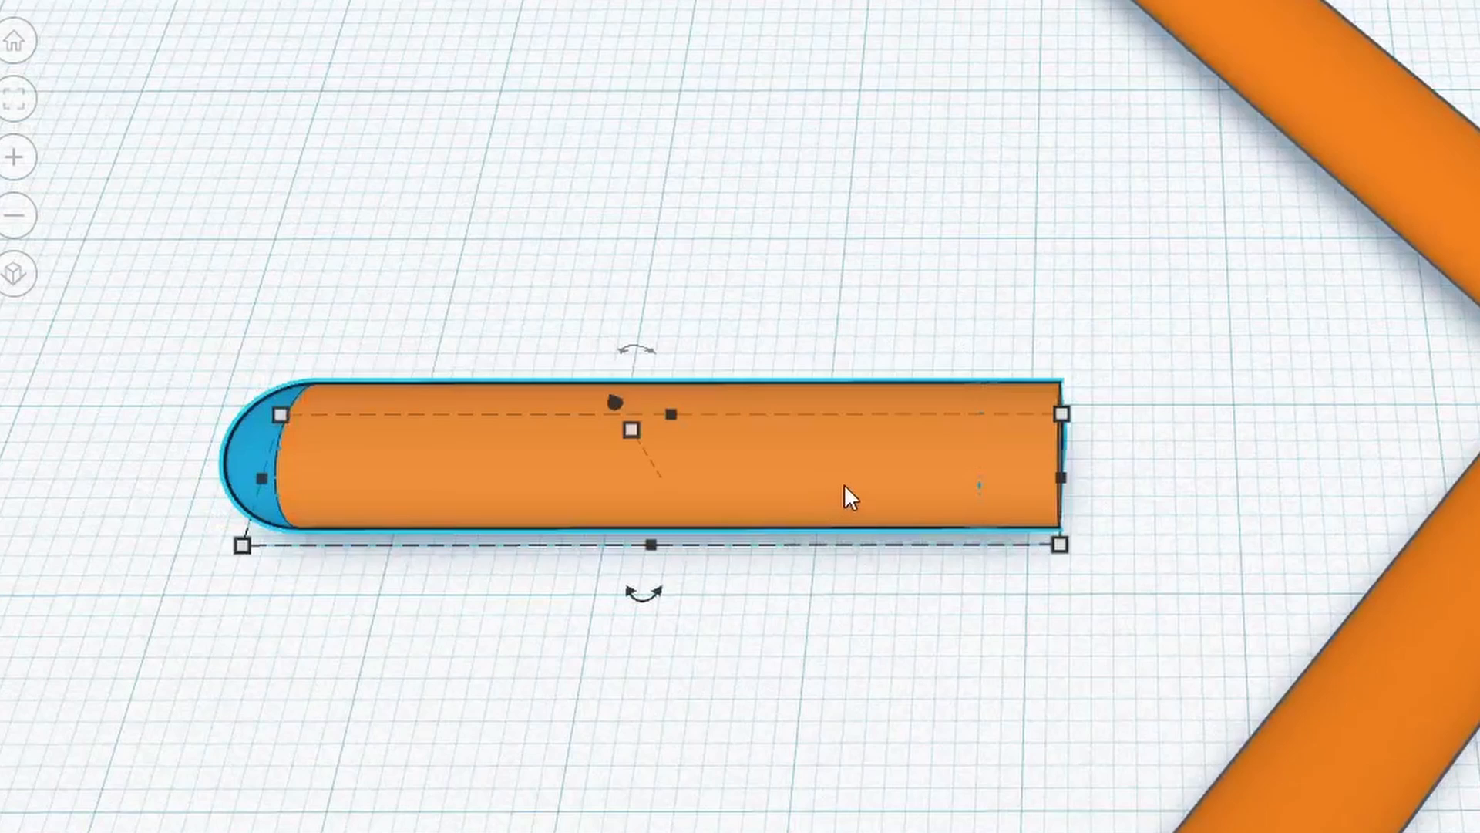
{"action": "key", "text": "shift"}
{"action": "left_click_drag", "start_coordinate": [862, 484], "coordinate": [823, 487], "text": "shift"}
{"action": "left_click", "coordinate": [1042, 609]}
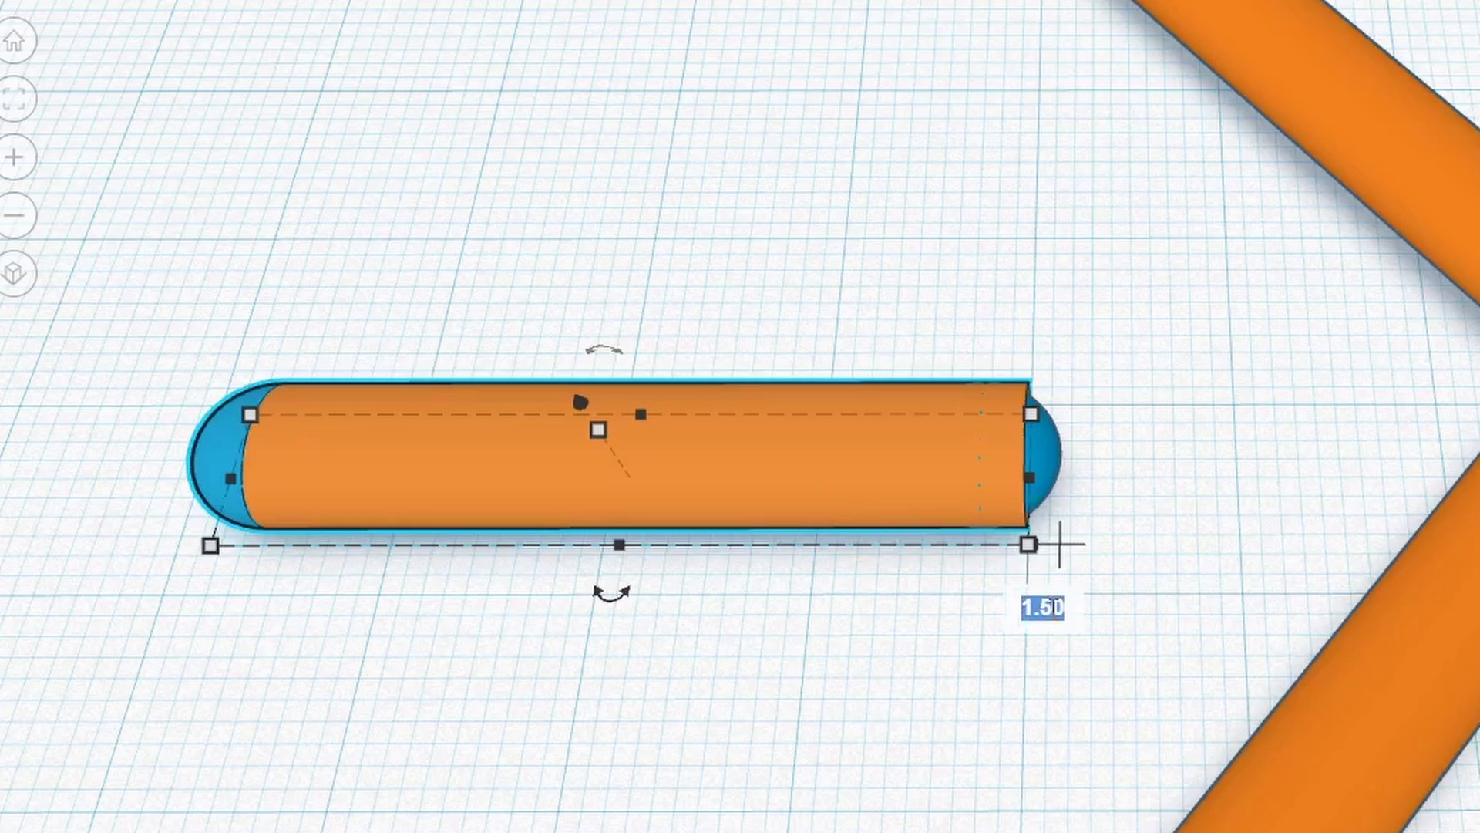
{"action": "type", "text": "3.5"}
{"action": "key", "text": "Return"}
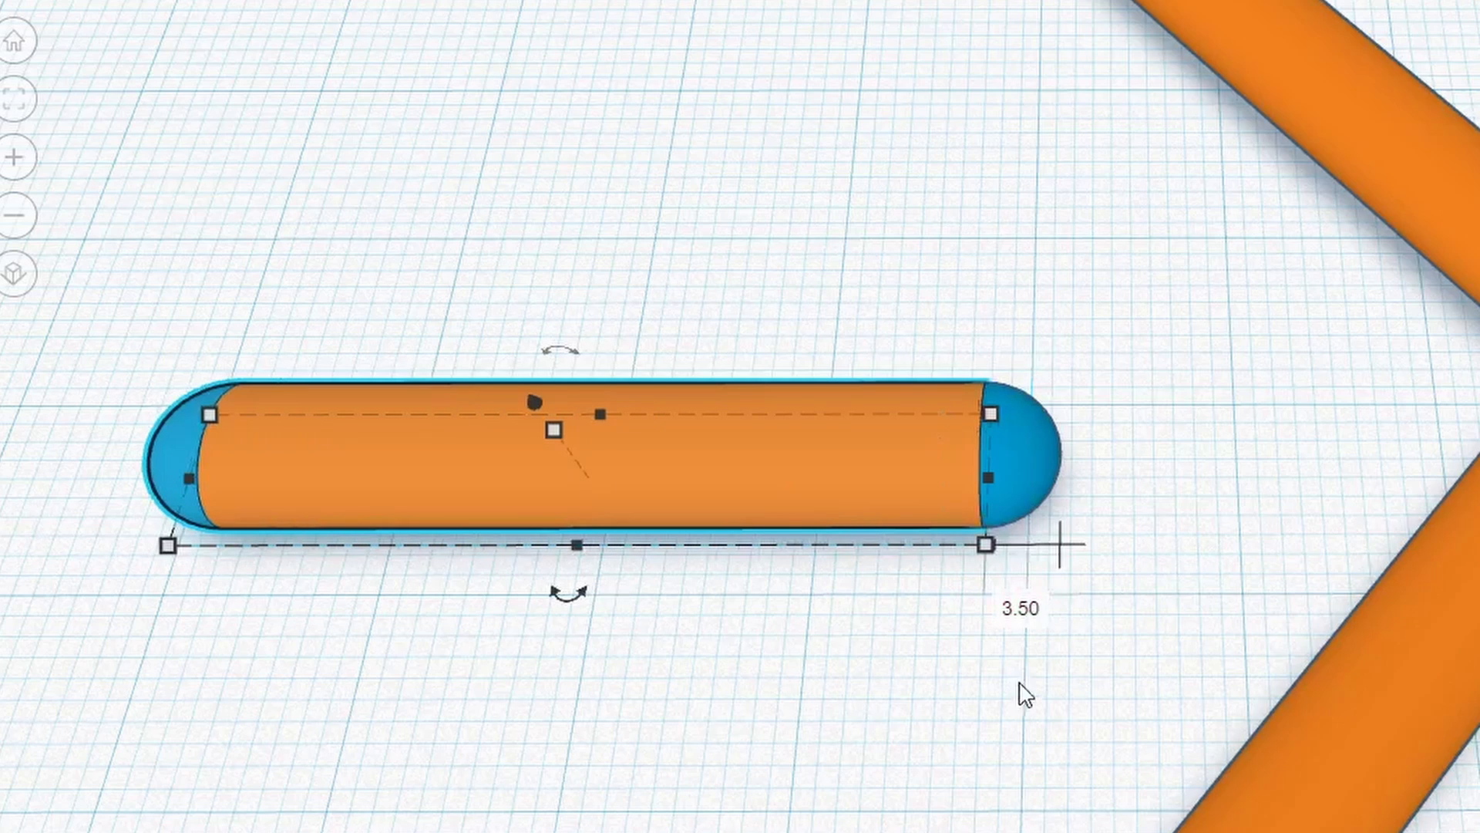
{"action": "left_click", "coordinate": [1018, 732]}
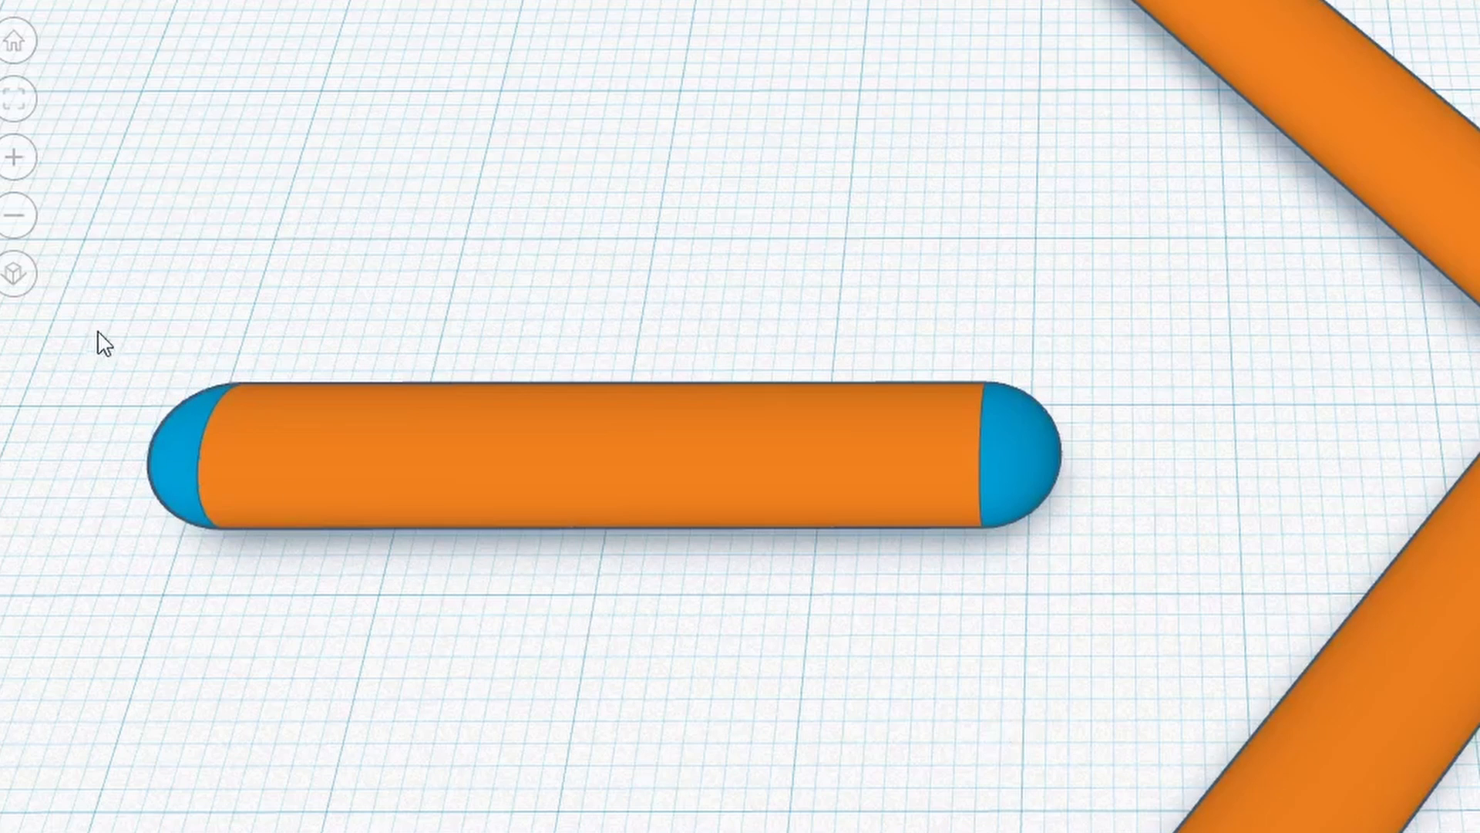
Step: Group the cylinder and its two end spheres into one body
{"action": "left_click_drag", "start_coordinate": [79, 306], "coordinate": [1057, 685]}
{"action": "left_click_drag", "start_coordinate": [893, 634], "coordinate": [969, 581]}
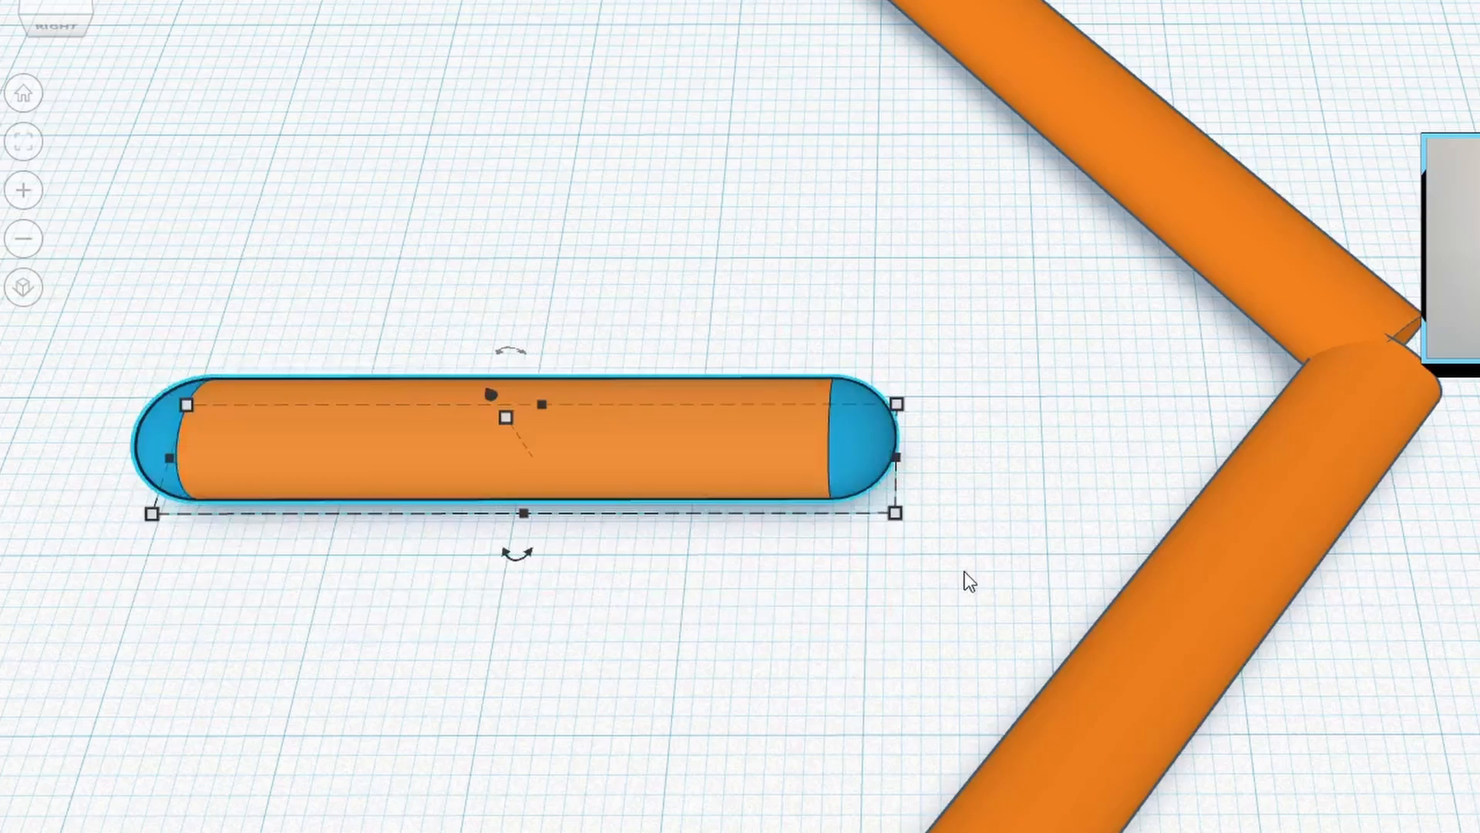
{"action": "middle_click_drag", "start_coordinate": [766, 586], "coordinate": [1468, 640]}
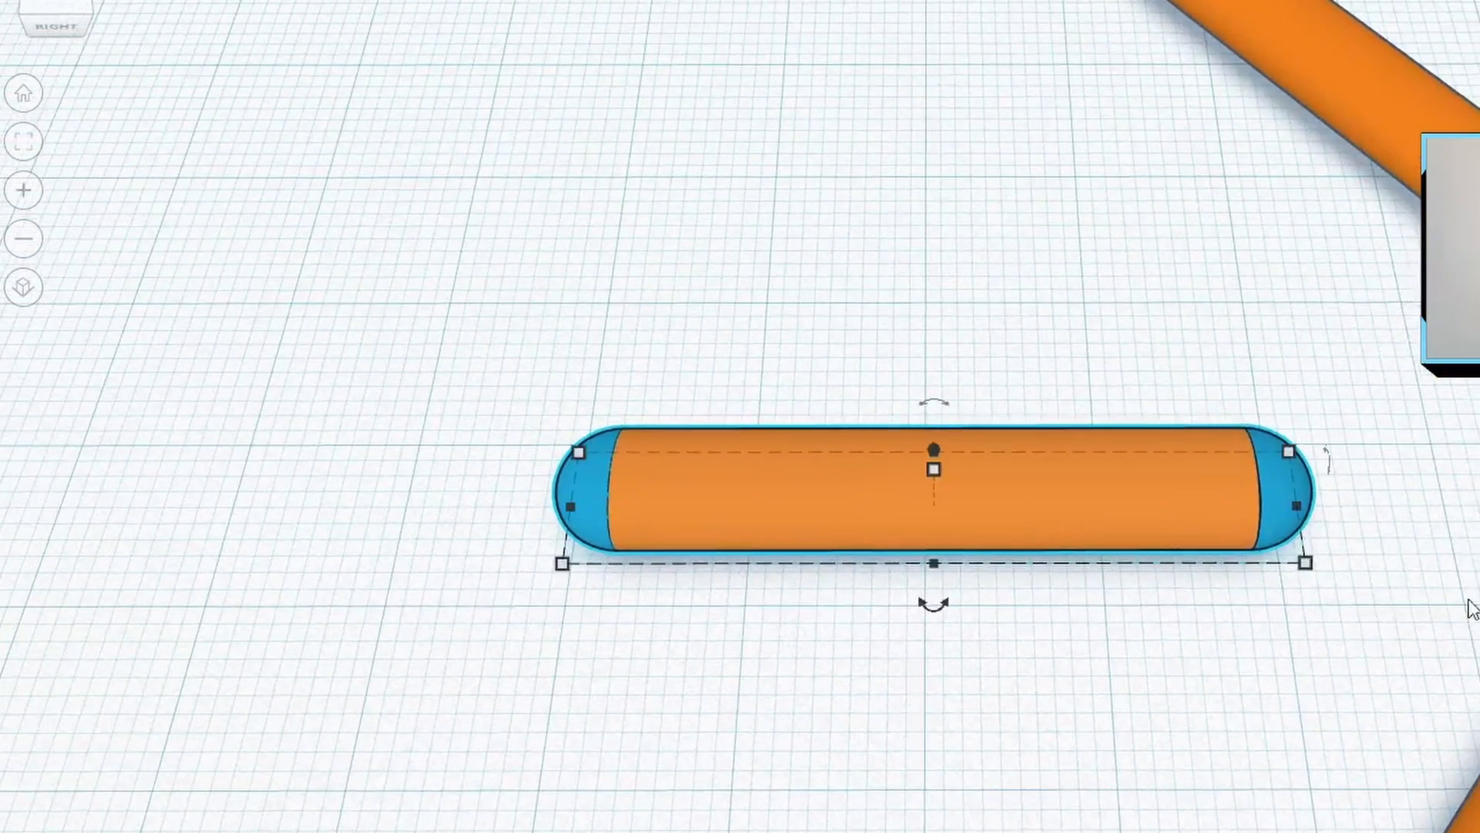
{"action": "left_click", "coordinate": [1467, 567]}
{"action": "left_click_drag", "start_coordinate": [478, 311], "coordinate": [1317, 685]}
{"action": "key", "text": "ctrl+g"}
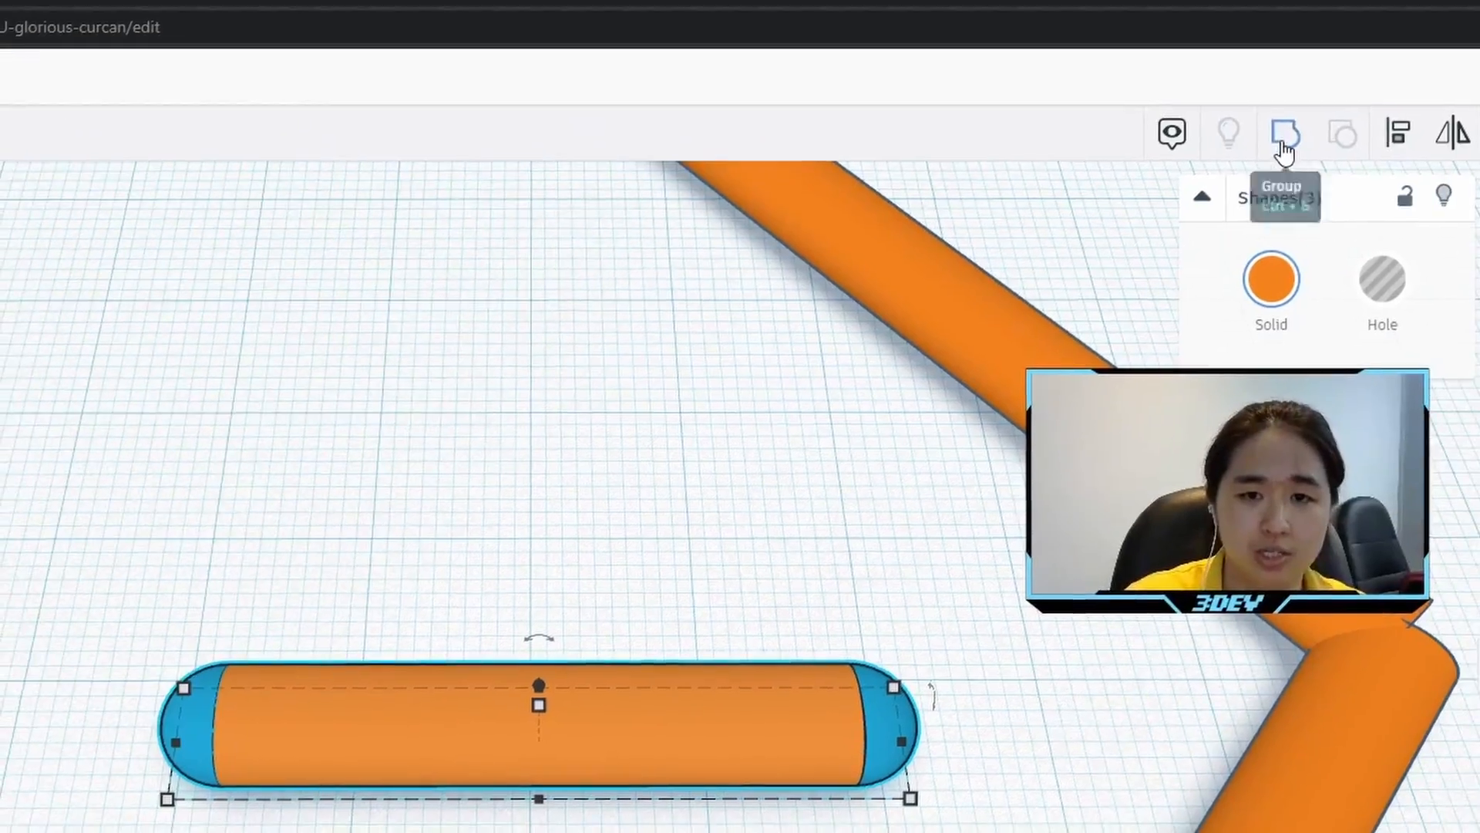
{"action": "left_click", "coordinate": [1295, 87]}
{"action": "left_click", "coordinate": [1103, 729]}
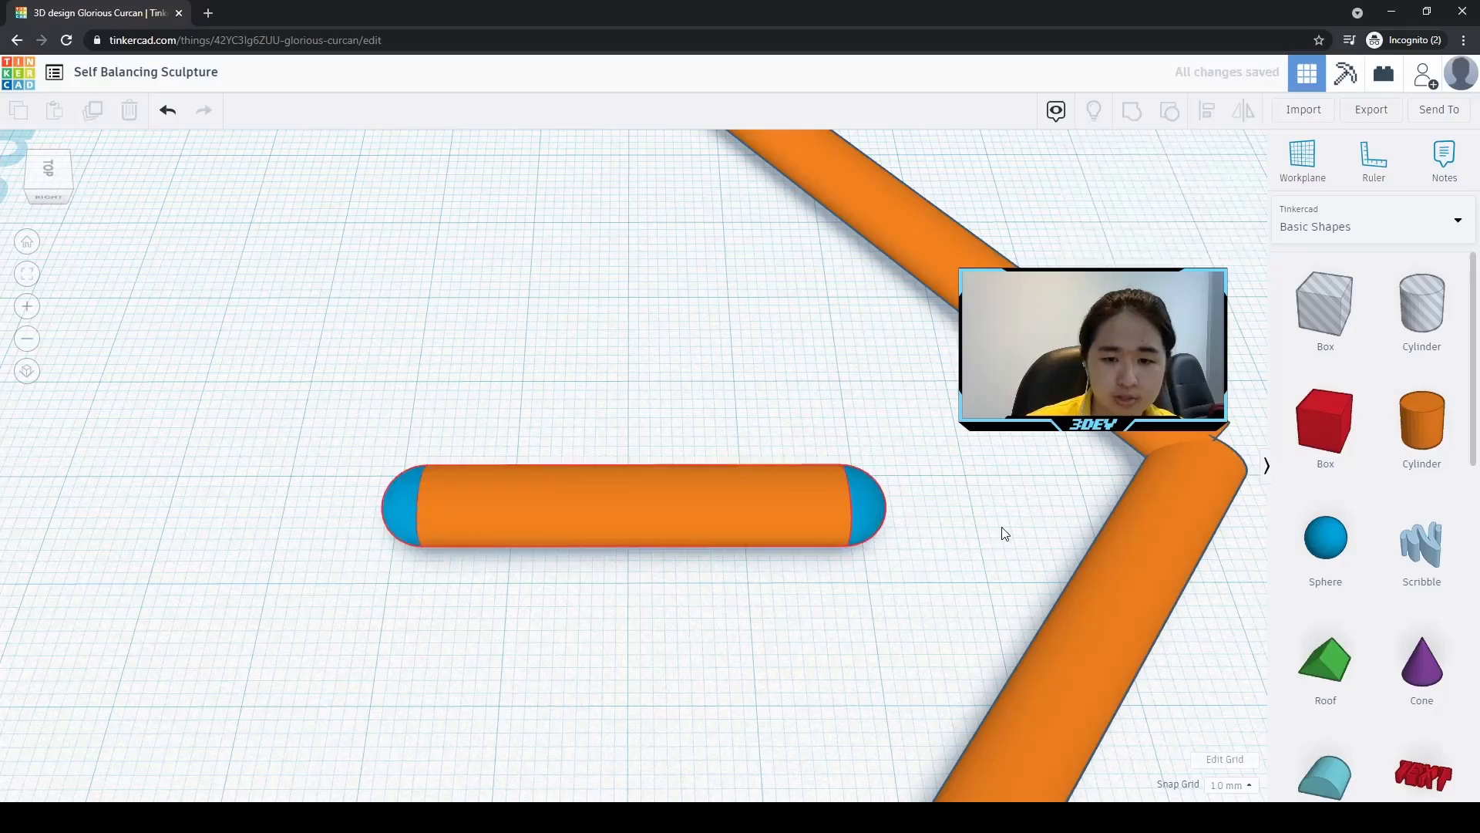
Step: Move the grouped round-ended body between the two angled rods, below the point where they meet
{"action": "middle_click_drag", "start_coordinate": [1033, 554], "coordinate": [797, 497]}
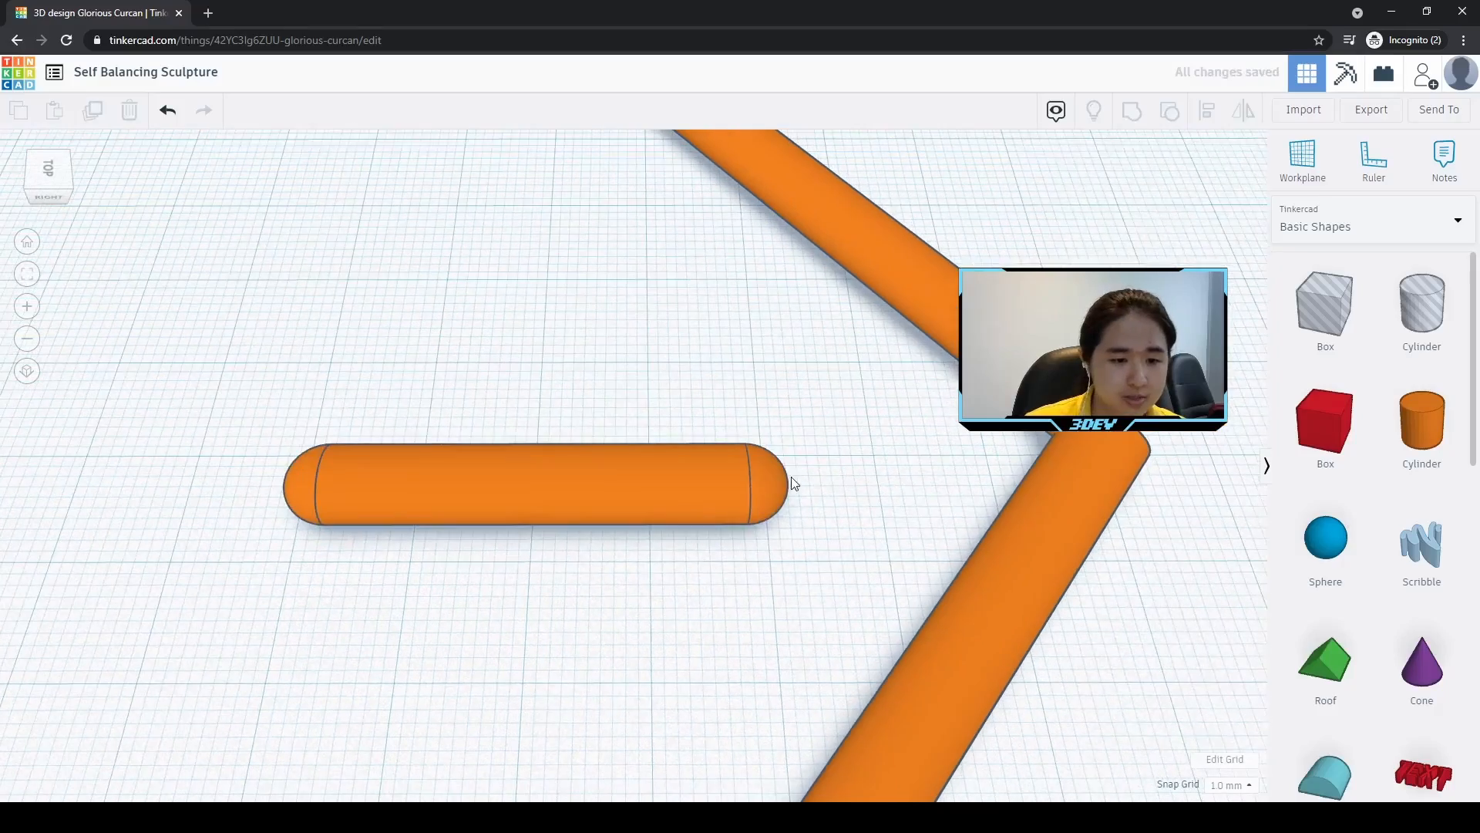
{"action": "left_click", "coordinate": [626, 475]}
{"action": "left_click_drag", "start_coordinate": [626, 493], "coordinate": [840, 433]}
{"action": "right_click_drag", "start_coordinate": [722, 616], "coordinate": [913, 623]}
{"action": "scroll", "coordinate": [909, 615], "scroll_direction": "down", "scroll_amount": 4}
{"action": "right_click_drag", "start_coordinate": [752, 584], "coordinate": [766, 638]}
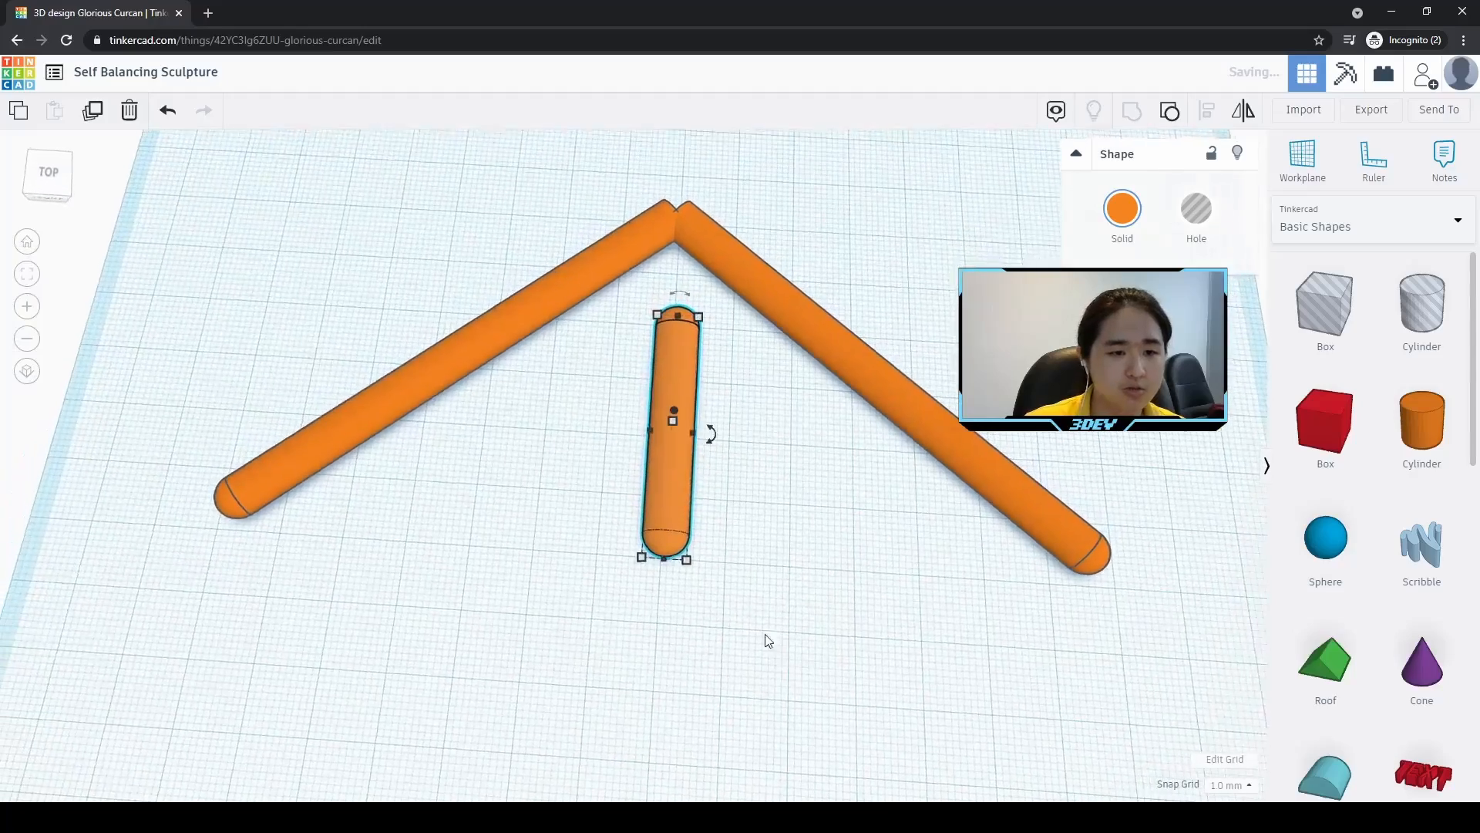
Step: Group the two angled round-ended rods into one shape, leaving the short middle body separate
{"action": "left_click", "coordinate": [466, 345]}
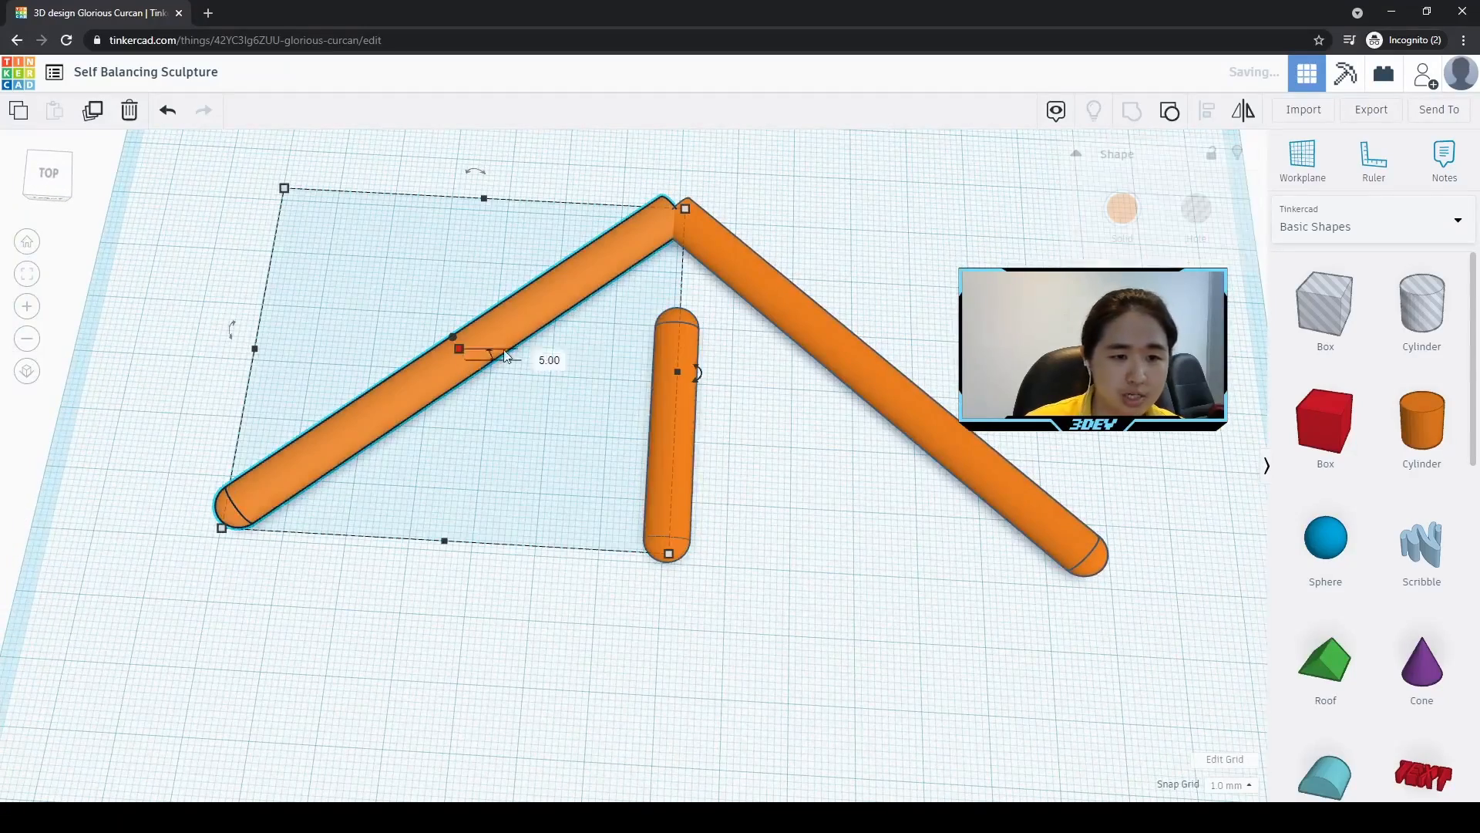
{"action": "left_click", "coordinate": [823, 345], "text": "shift"}
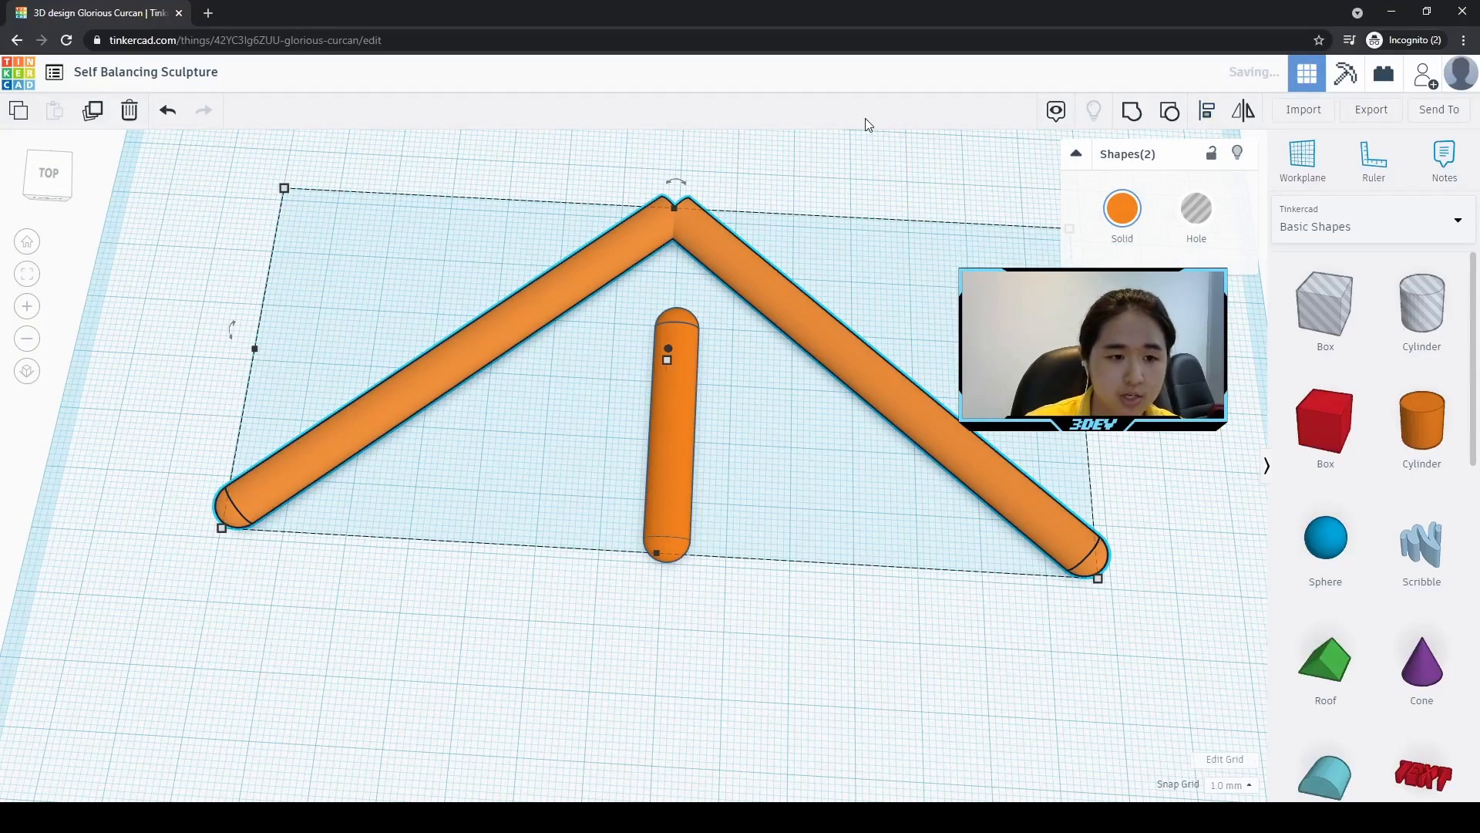
{"action": "left_click", "coordinate": [383, 189]}
{"action": "left_click", "coordinate": [478, 330]}
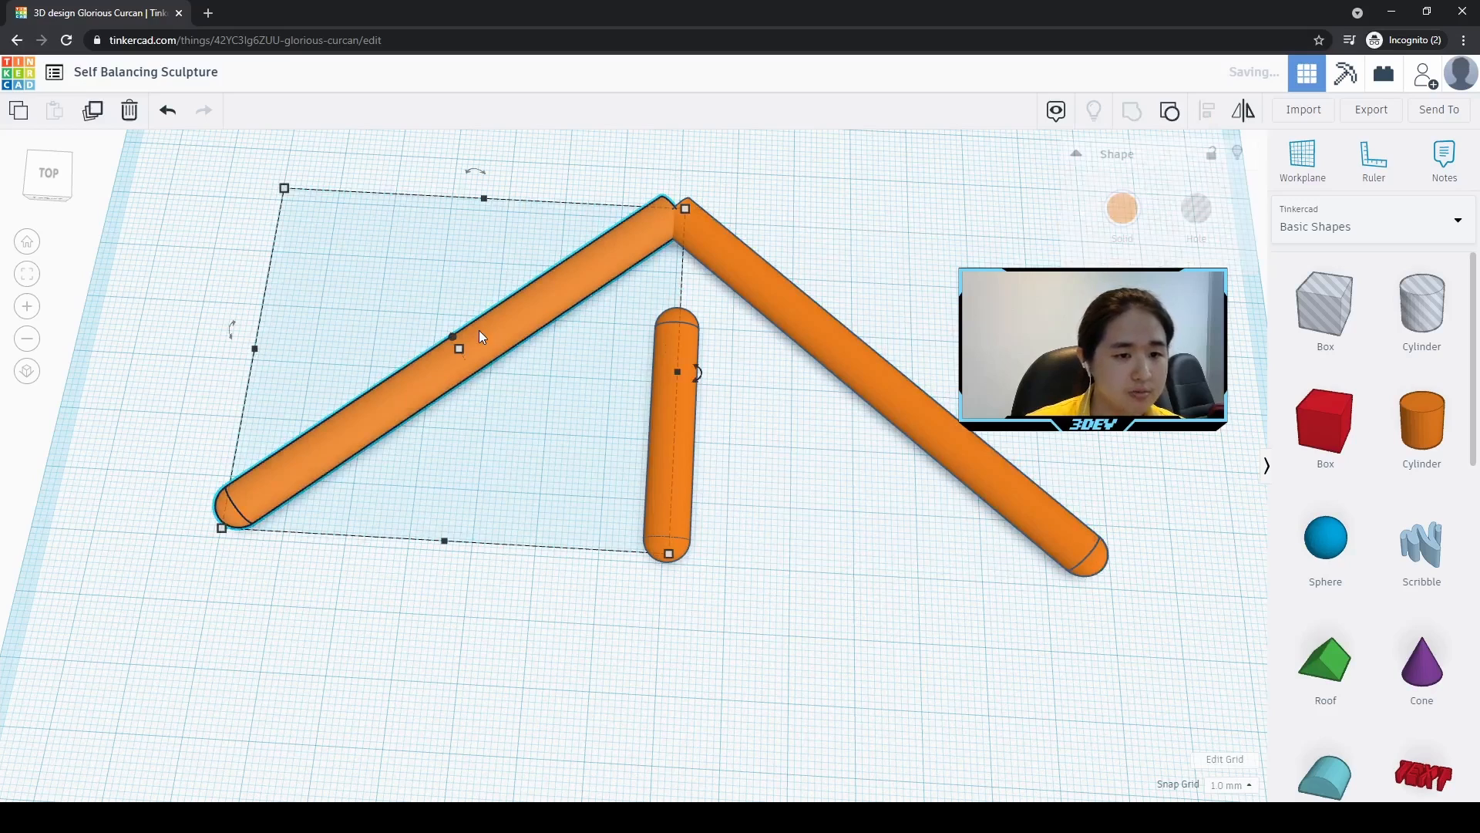
{"action": "left_click", "coordinate": [873, 374], "text": "shift"}
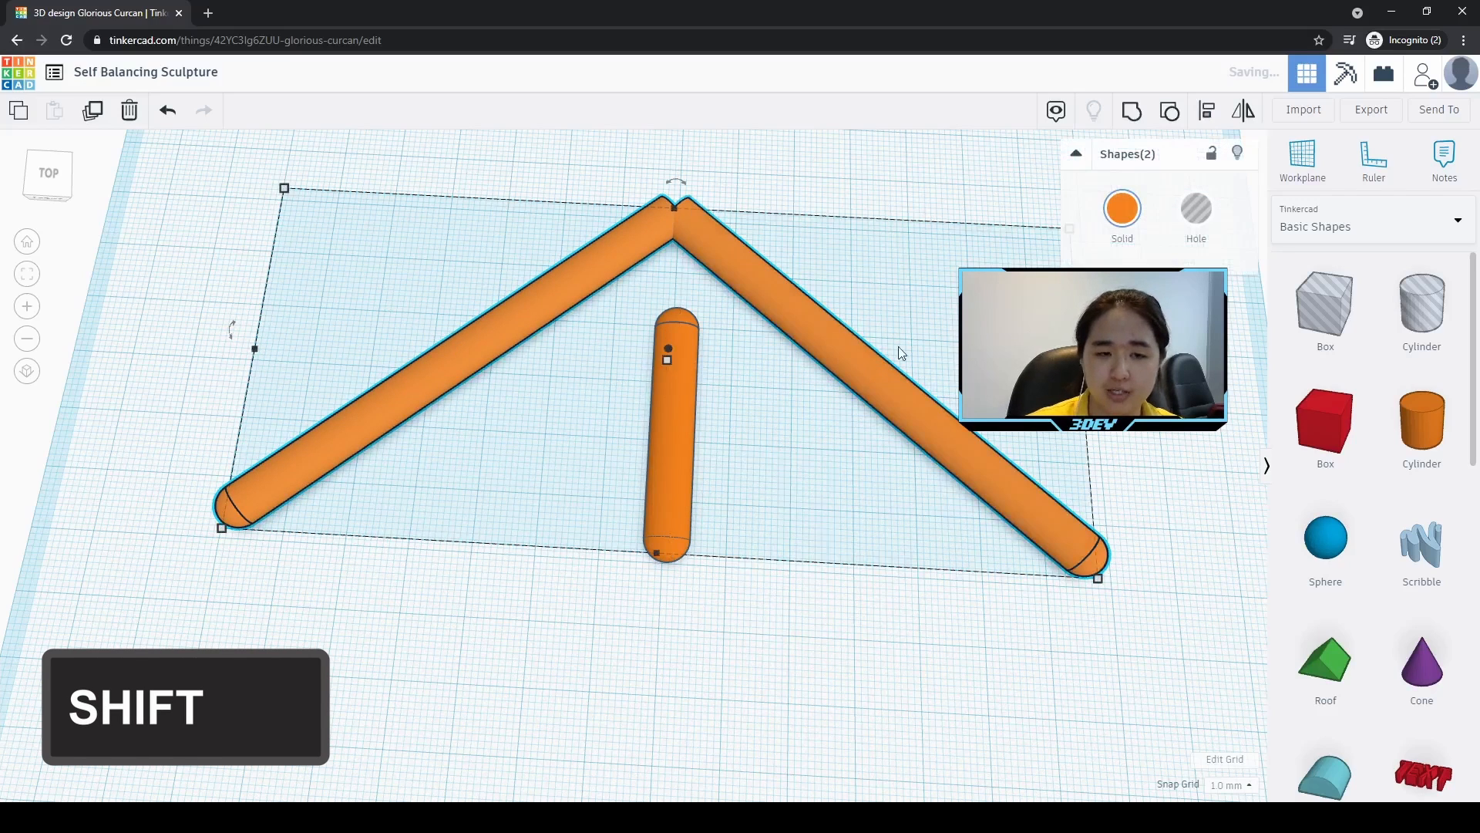
{"action": "left_click", "coordinate": [1131, 116]}
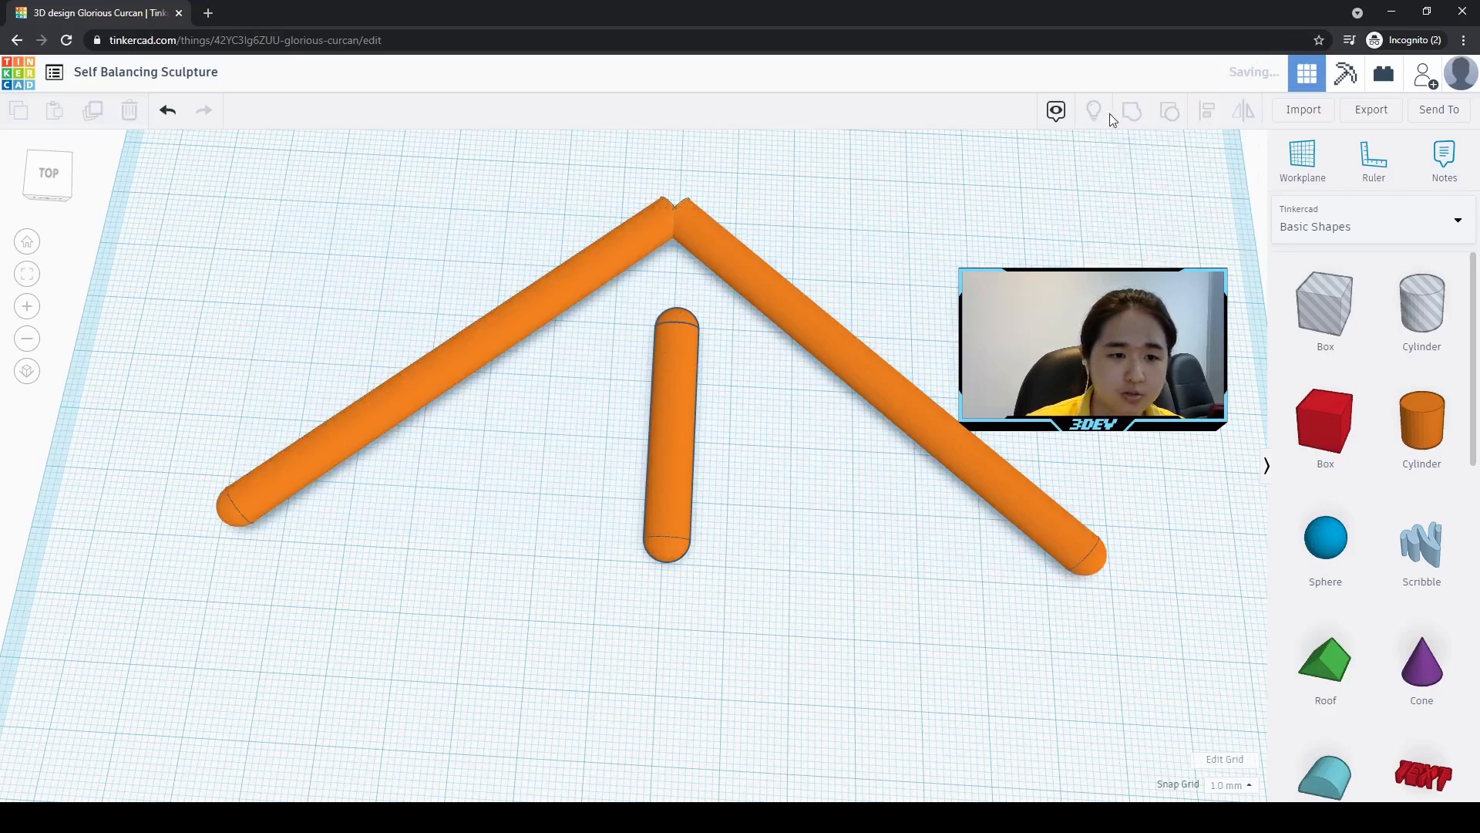
{"action": "left_click", "coordinate": [866, 169]}
Step: Align the short round-ended body with the grouped angled rods so it is centred widthwise between them
{"action": "left_click", "coordinate": [674, 463]}
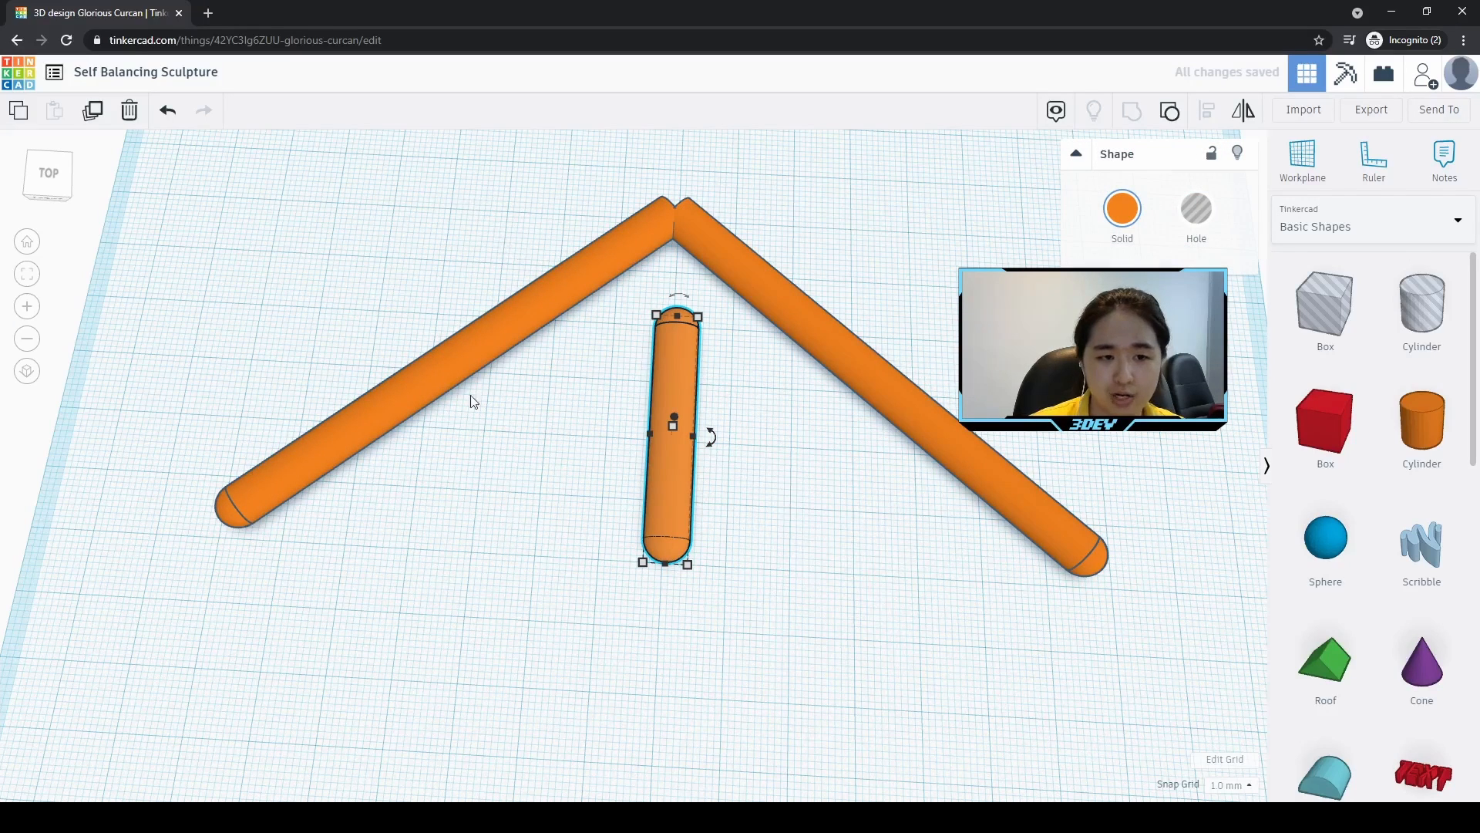
{"action": "left_click_drag", "start_coordinate": [359, 203], "coordinate": [1083, 798]}
{"action": "key", "text": "l"}
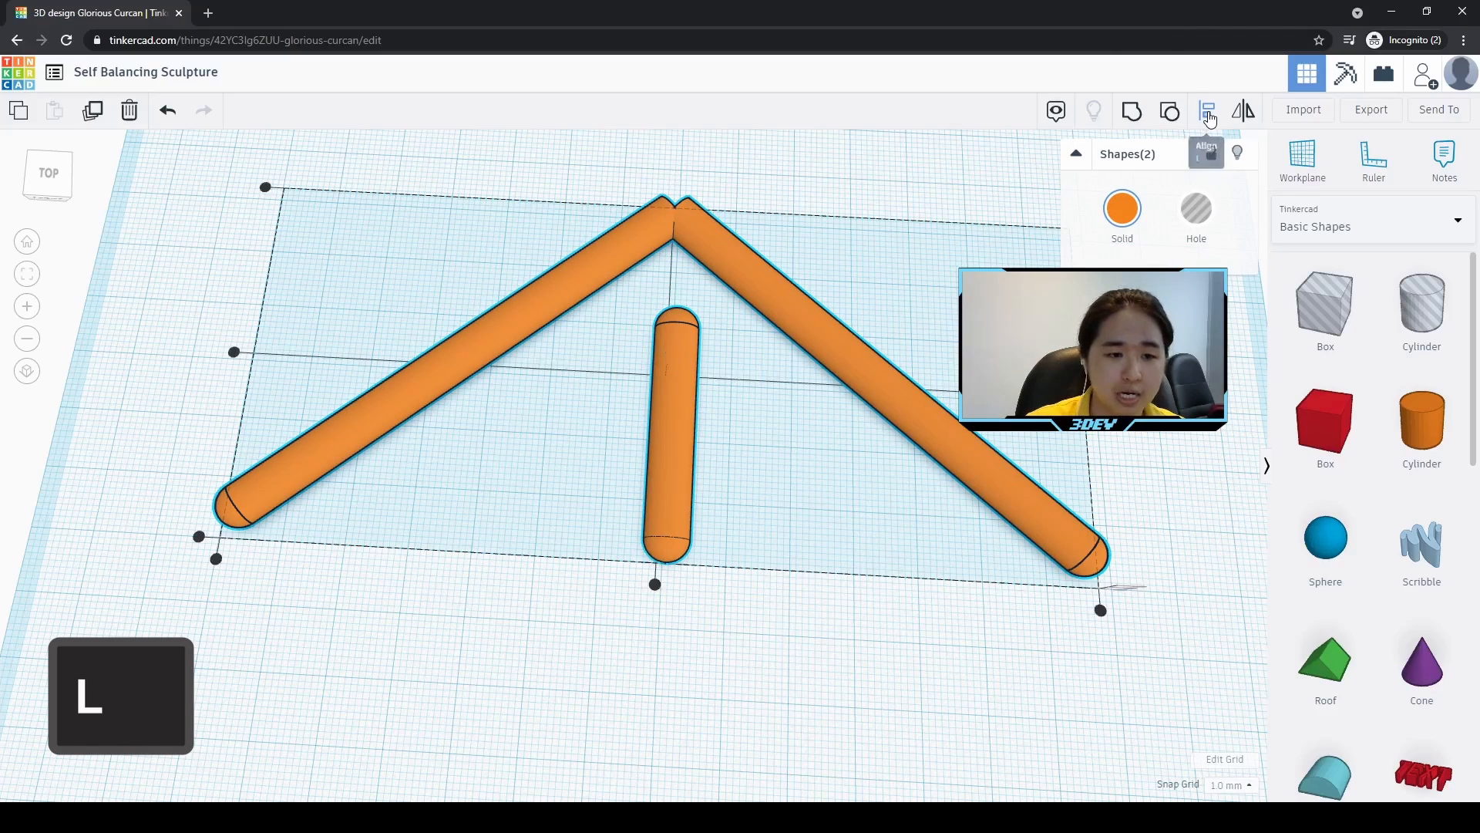
{"action": "key", "text": "l"}
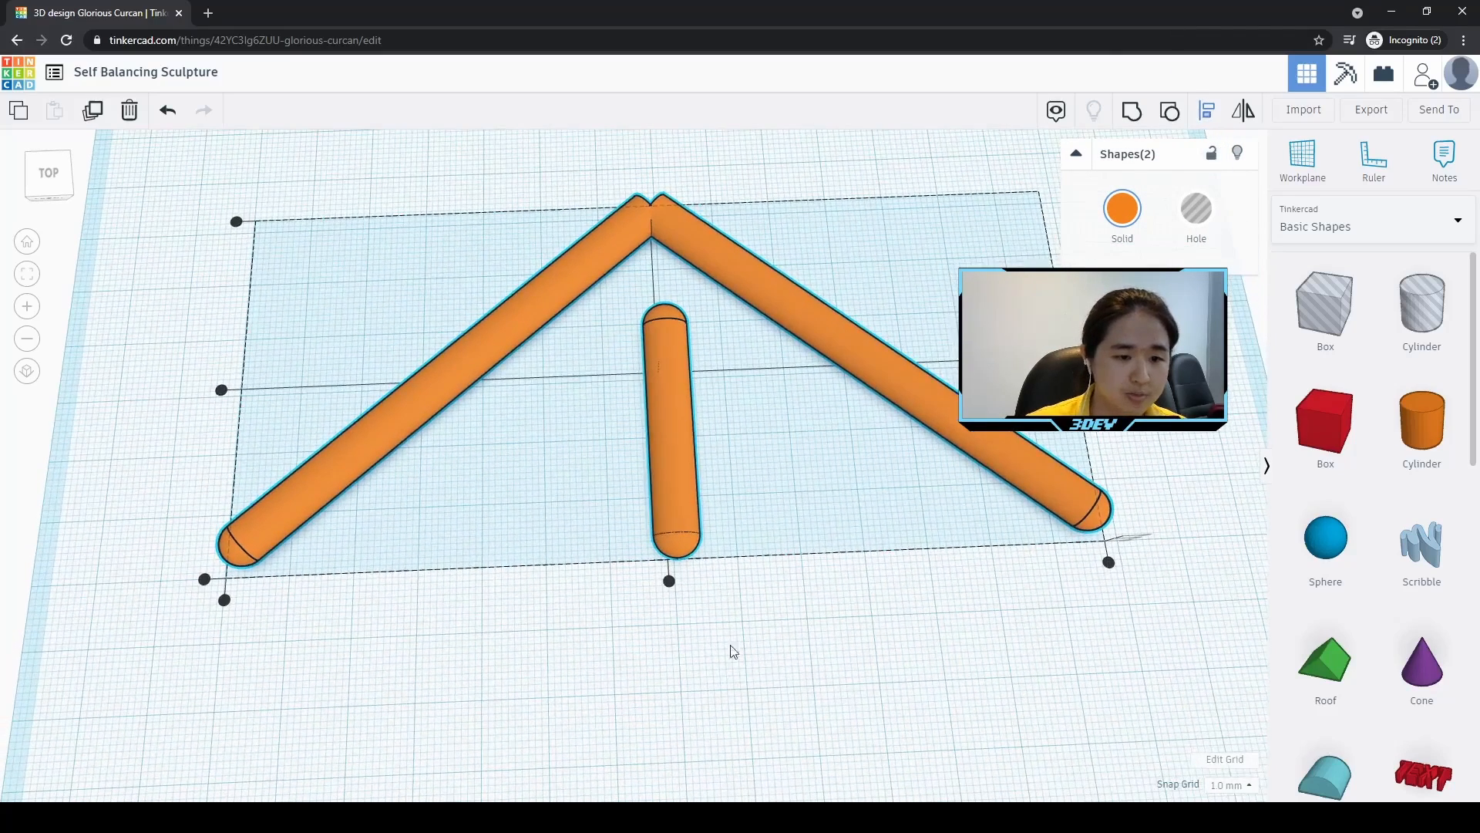
{"action": "left_click", "coordinate": [670, 584]}
{"action": "right_click_drag", "start_coordinate": [720, 591], "coordinate": [701, 638]}
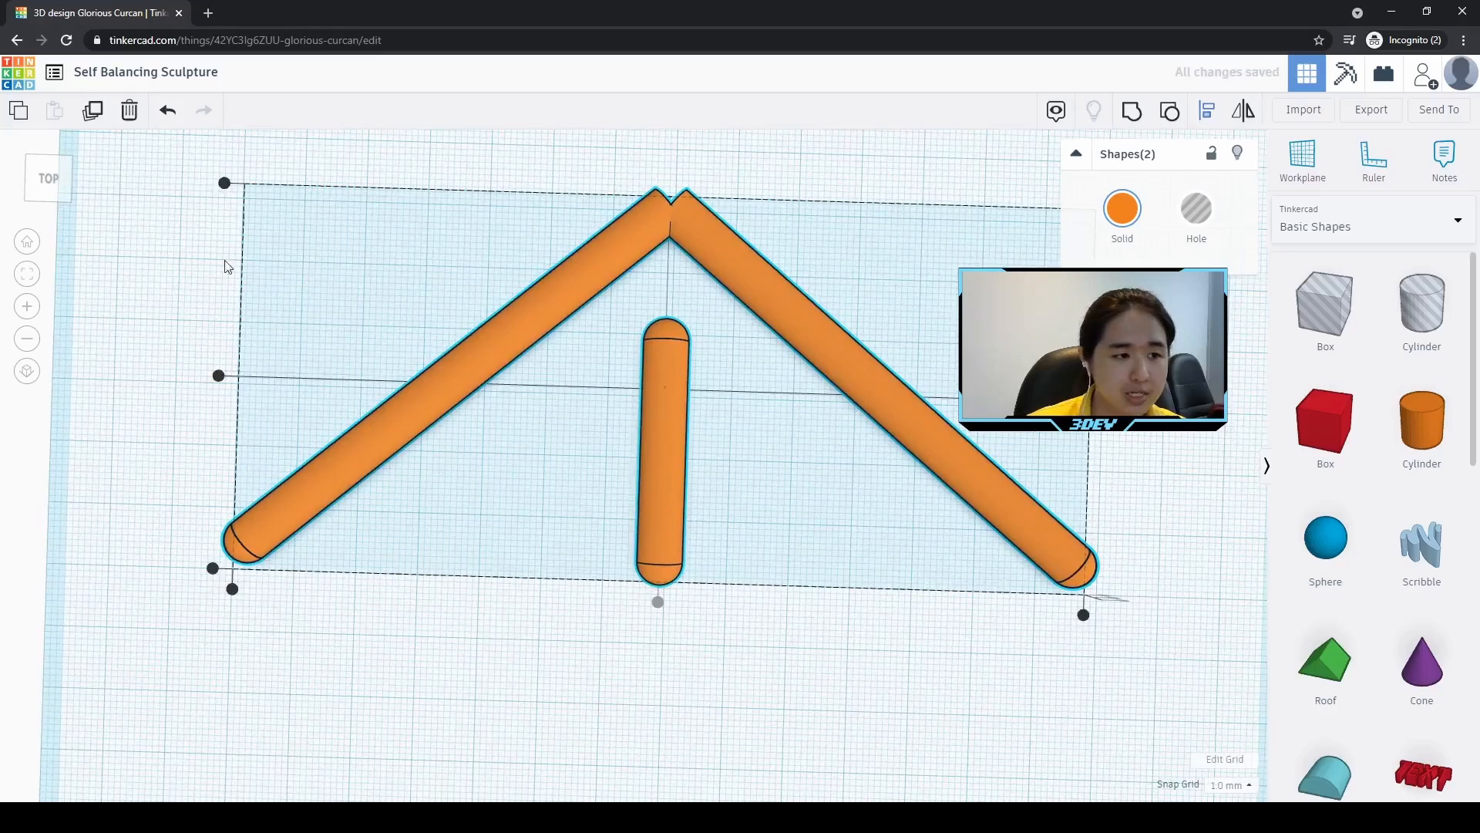
Step: Align the short body's far end with the apex edge of the angled rods, using the rods as the fixed reference
{"action": "left_click", "coordinate": [420, 557]}
{"action": "key", "text": "l"}
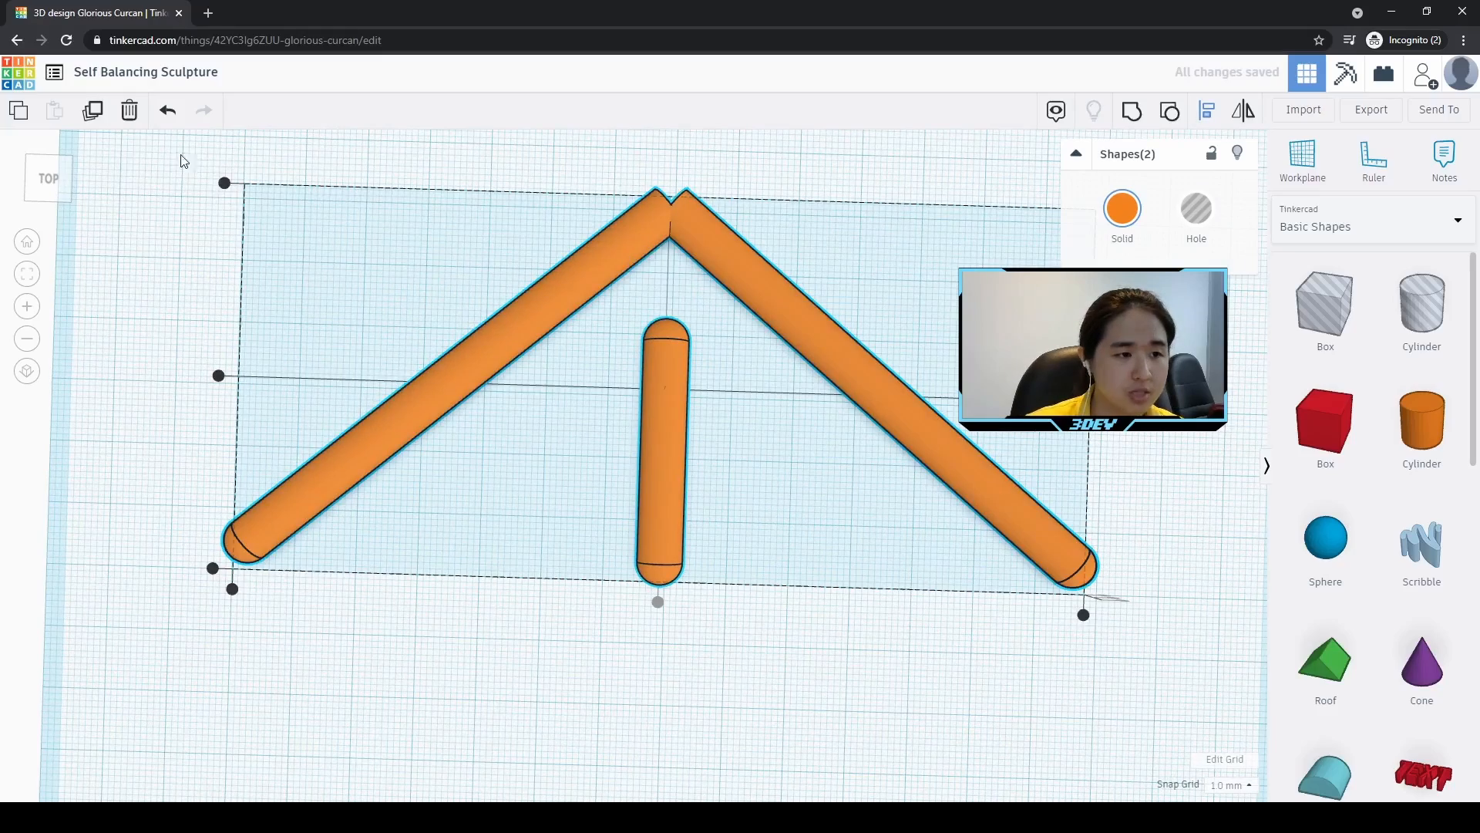
{"action": "left_click", "coordinate": [224, 182]}
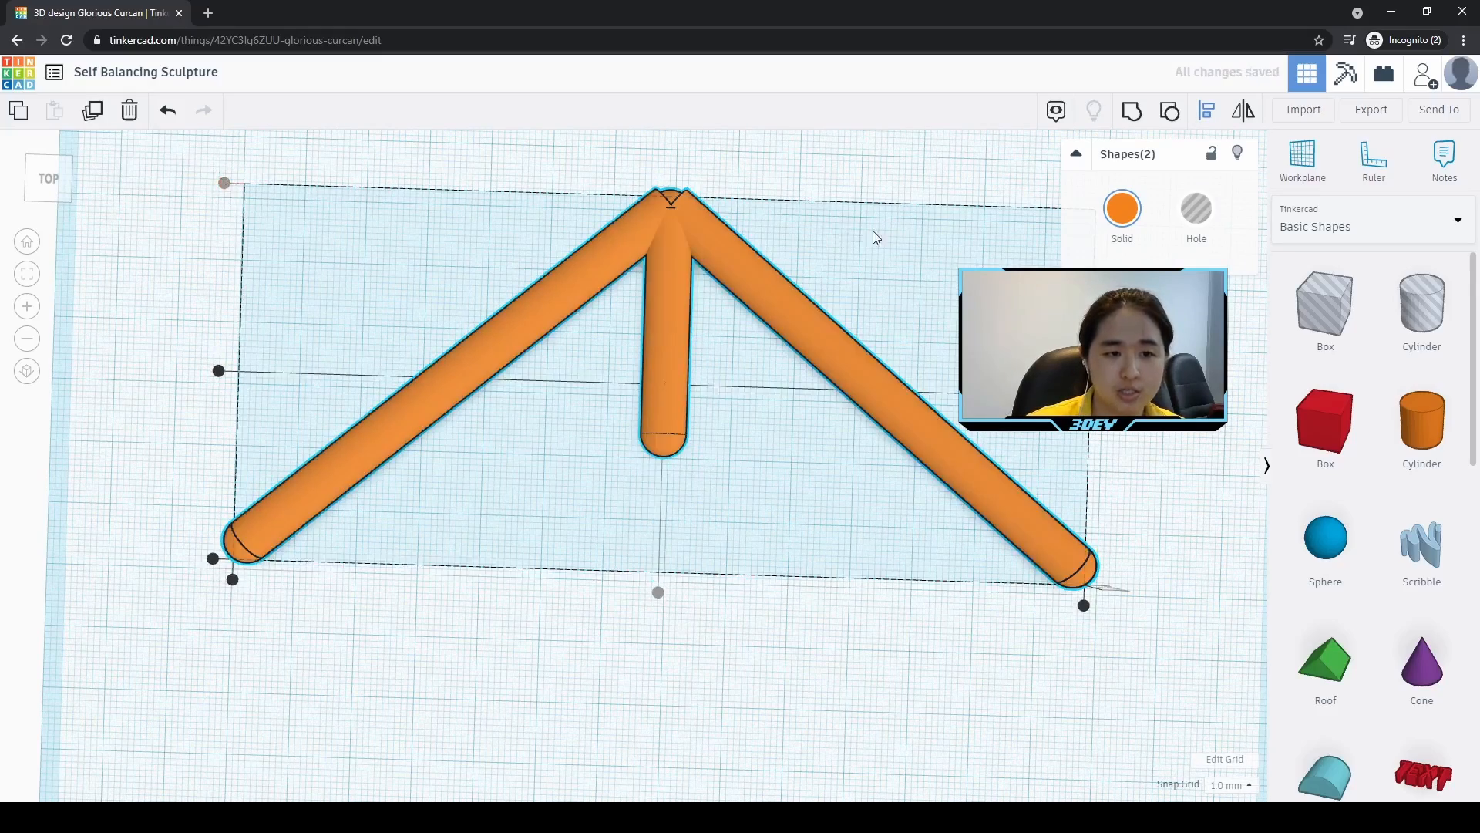
{"action": "left_click", "coordinate": [879, 237]}
Step: Nudge the short body 1 mm outward past the apex so its rounded cap covers the rods' joint
{"action": "right_click_drag", "start_coordinate": [928, 281], "coordinate": [483, 312]}
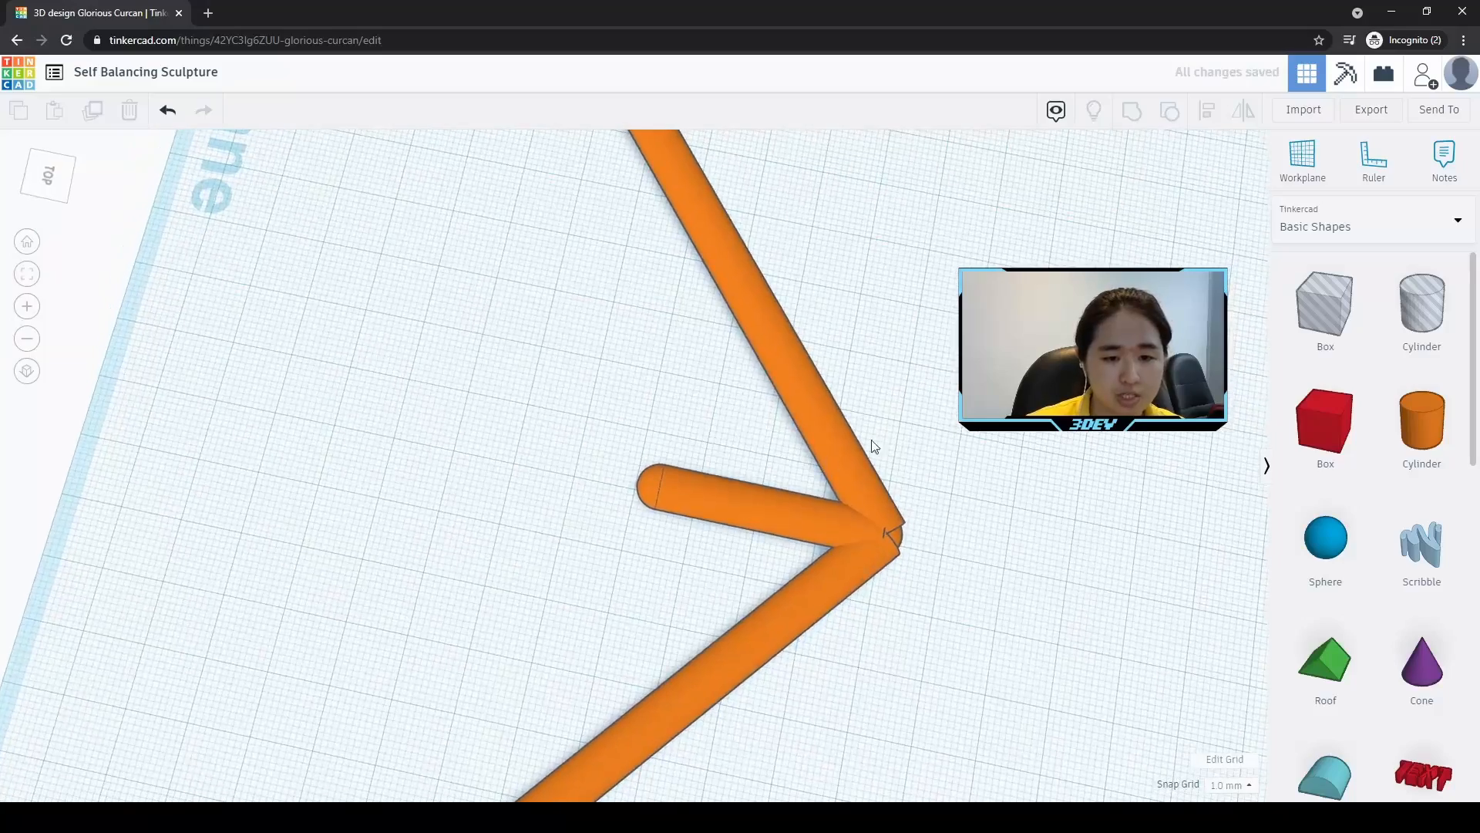
{"action": "middle_click_drag", "start_coordinate": [869, 439], "coordinate": [553, 307]}
{"action": "scroll", "coordinate": [636, 432], "scroll_direction": "up", "scroll_amount": 1}
{"action": "scroll", "coordinate": [636, 433], "scroll_direction": "up", "scroll_amount": 6}
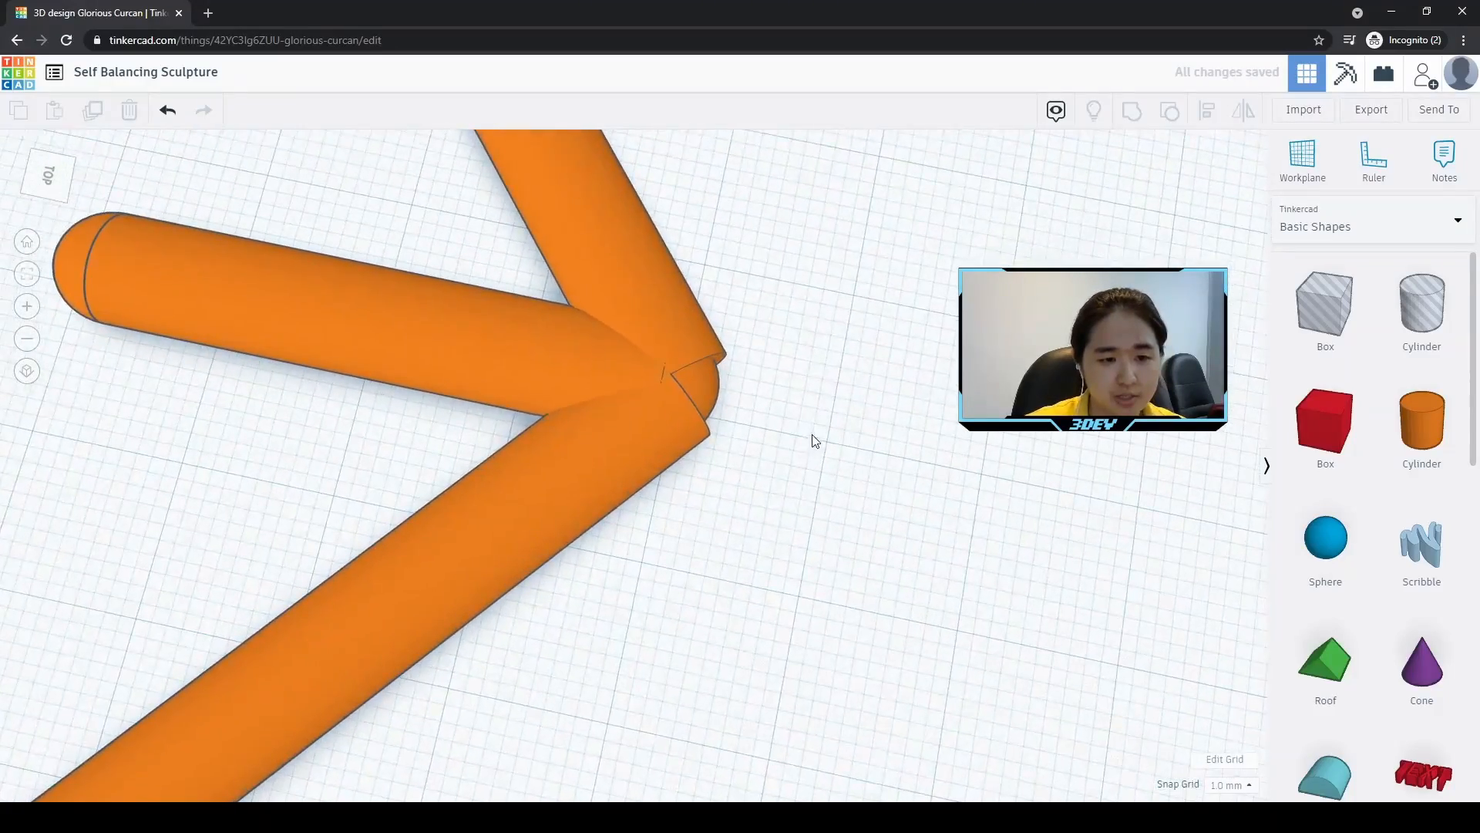
{"action": "left_click", "coordinate": [626, 375]}
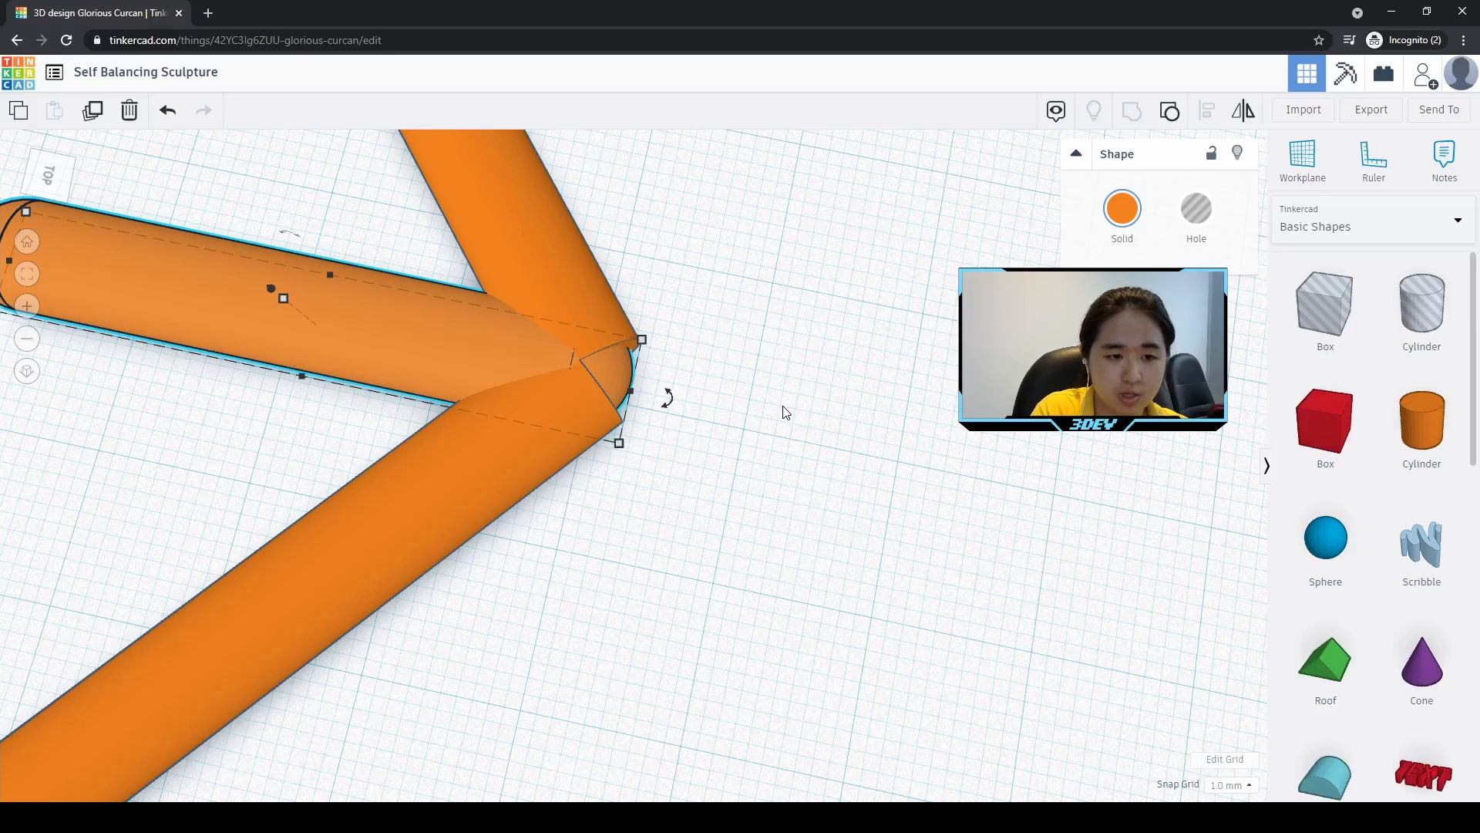
{"action": "key", "text": "Right"}
{"action": "key", "text": "Right"}
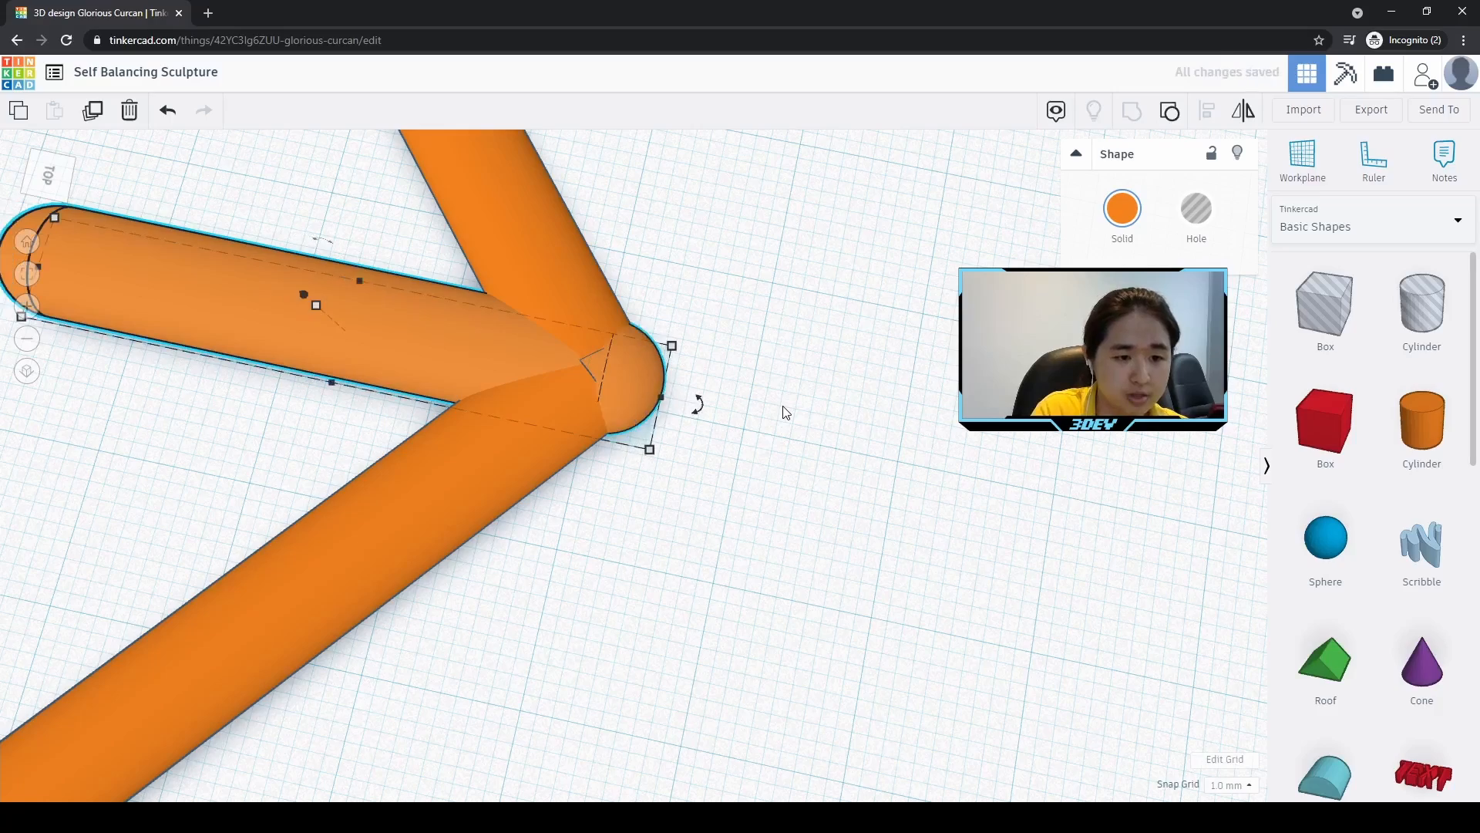
{"action": "key", "text": "Left"}
{"action": "left_click", "coordinate": [784, 412]}
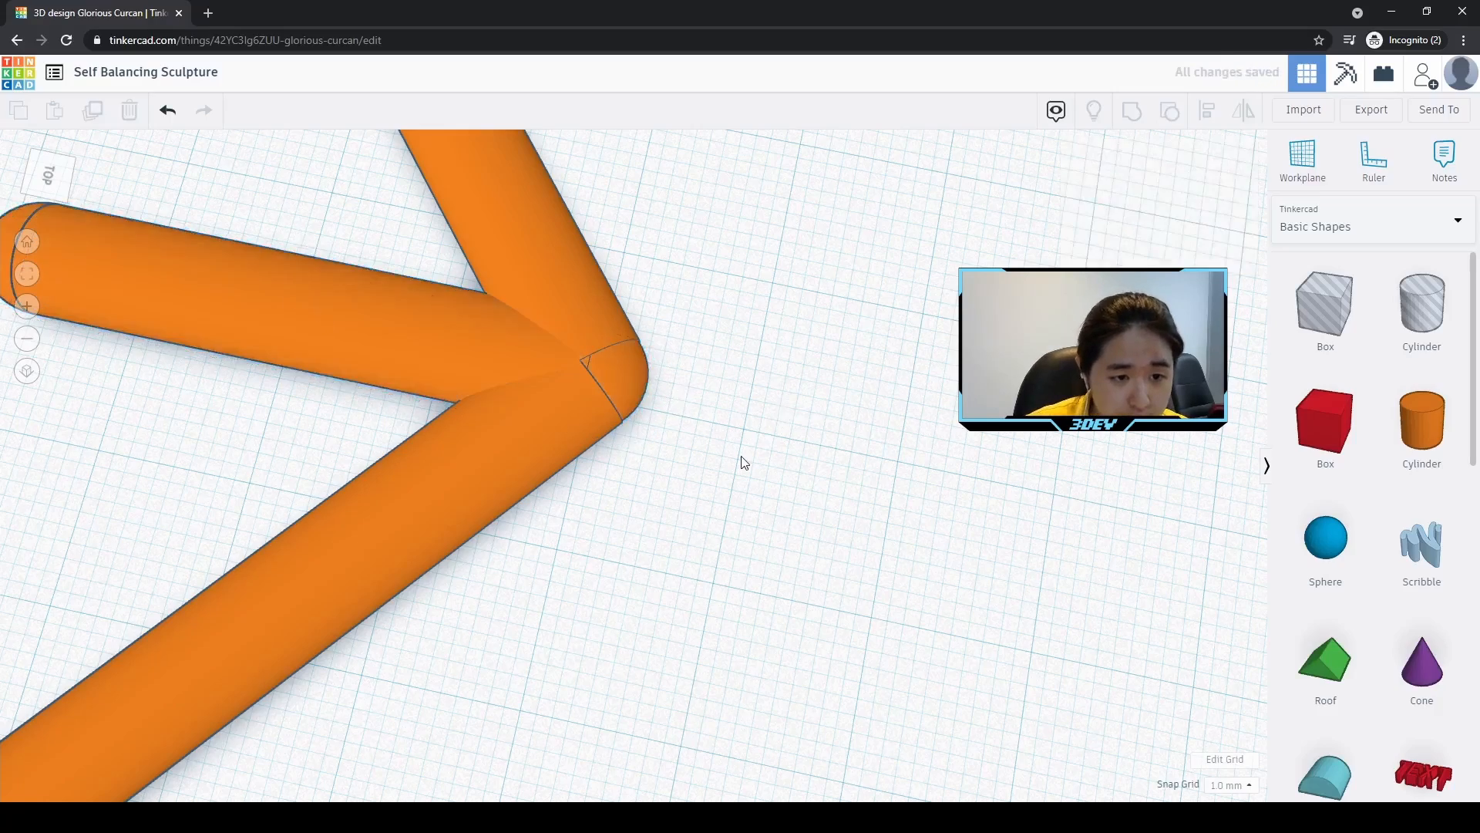
Step: Set the snap grid to 0.25 mm and nudge the short body another 0.25 mm outward past the apex
{"action": "right_click_drag", "start_coordinate": [740, 460], "coordinate": [835, 544]}
{"action": "left_click", "coordinate": [1232, 785]}
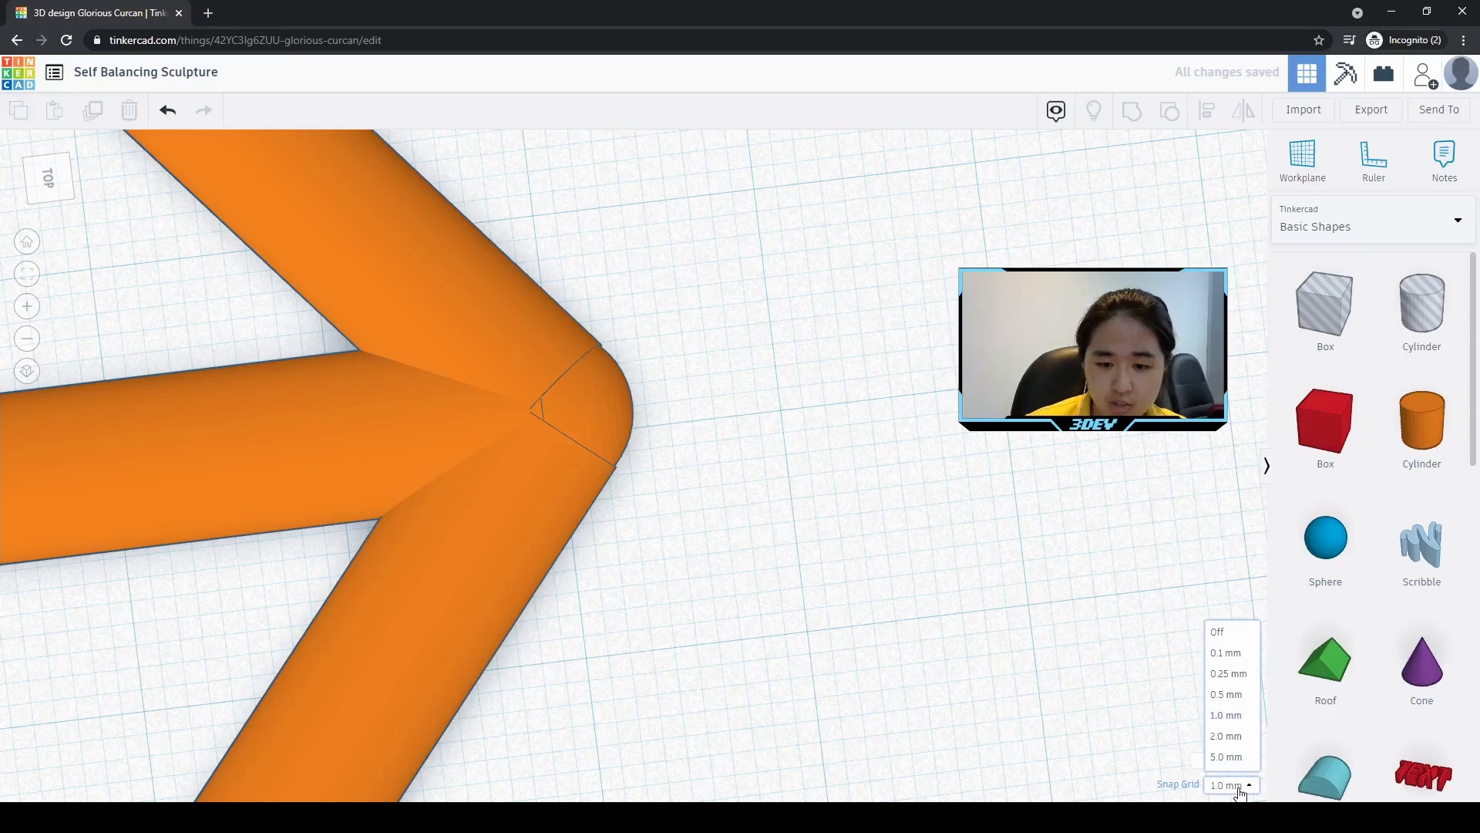
{"action": "left_click", "coordinate": [1234, 675]}
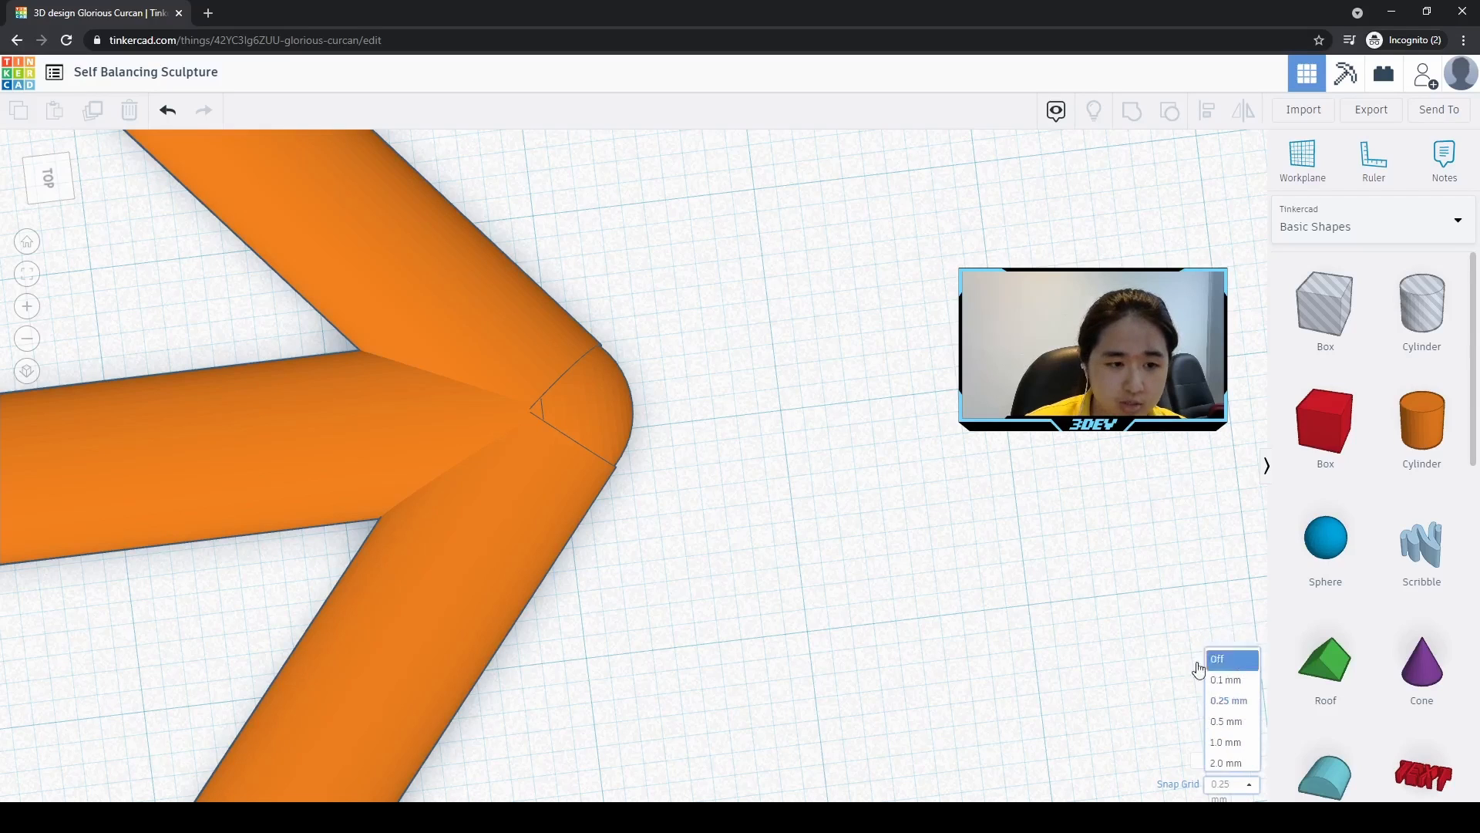
{"action": "left_click", "coordinate": [607, 386]}
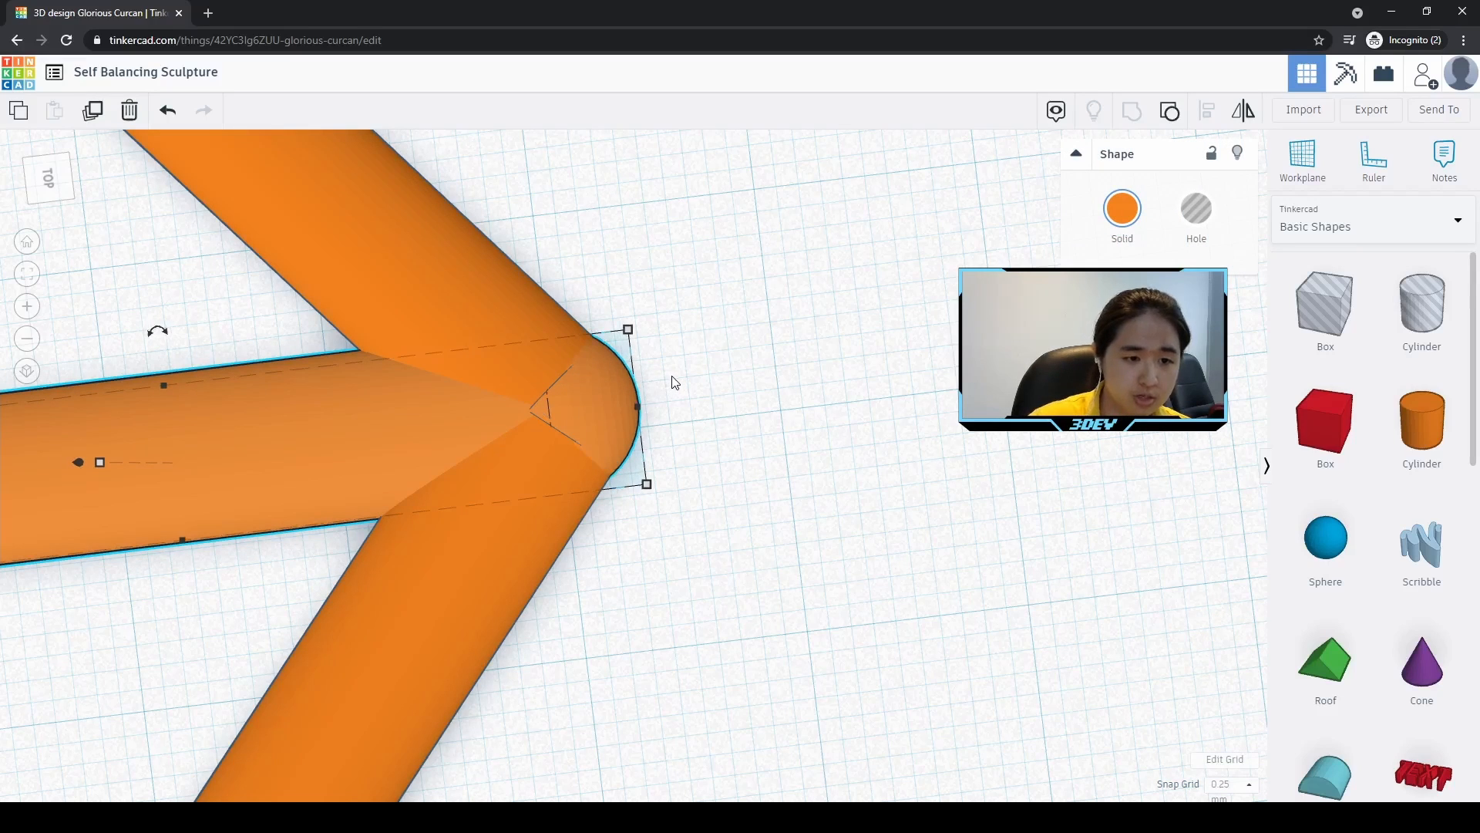
Step: Set the snap grid back to 1.0 mm and deselect the short body
{"action": "left_click", "coordinate": [1232, 784]}
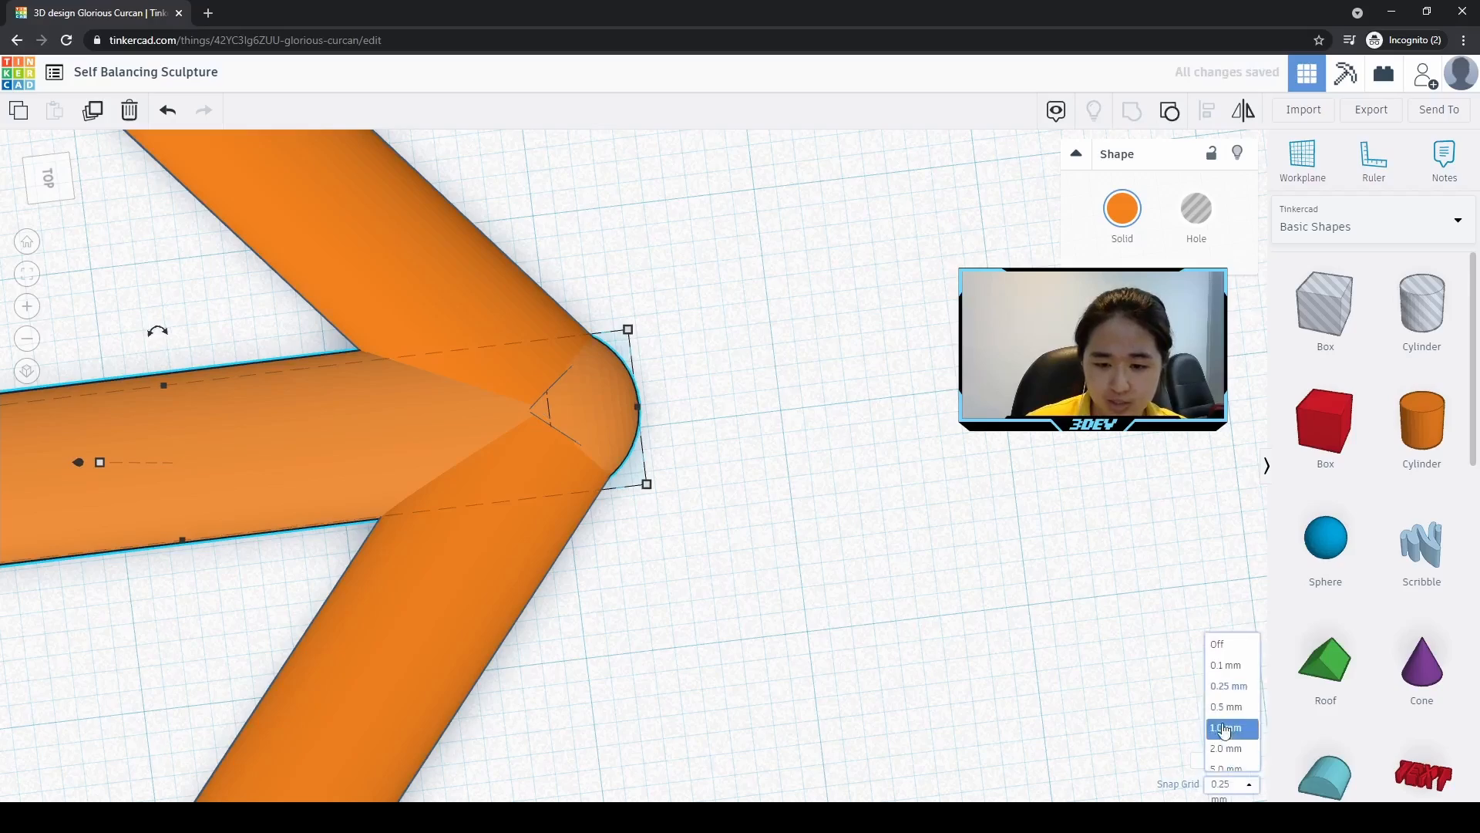
{"action": "left_click", "coordinate": [1230, 714]}
{"action": "left_click", "coordinate": [729, 567]}
Step: Group the angled rods and the short middle body into one single shape
{"action": "scroll", "coordinate": [750, 568], "scroll_direction": "down", "scroll_amount": 5}
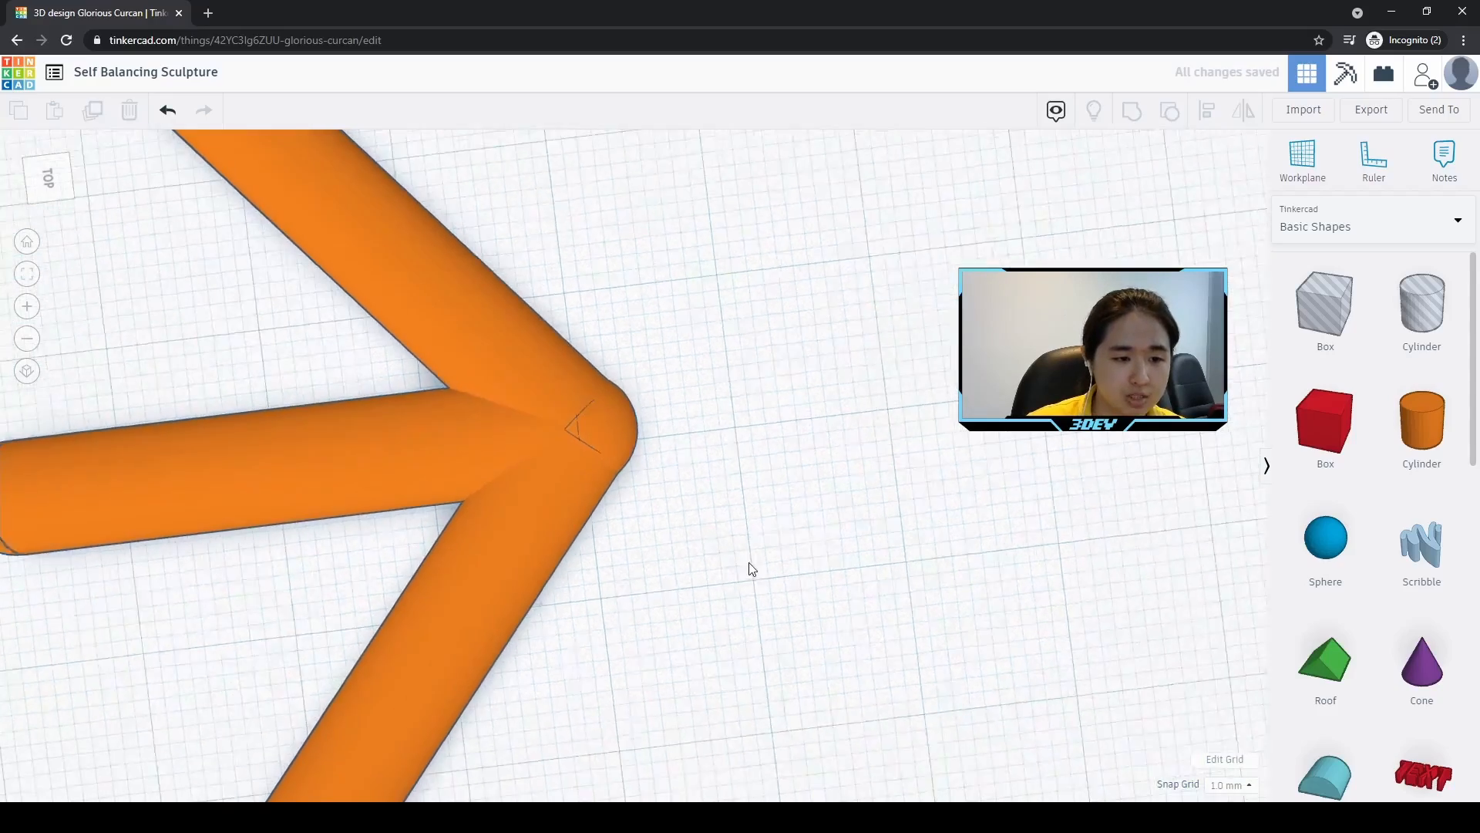
{"action": "middle_click_drag", "start_coordinate": [859, 635], "coordinate": [1021, 632]}
{"action": "right_click_drag", "start_coordinate": [763, 658], "coordinate": [777, 544]}
{"action": "scroll", "coordinate": [777, 543], "scroll_direction": "down", "scroll_amount": 5}
{"action": "right_click_drag", "start_coordinate": [853, 571], "coordinate": [1083, 571]}
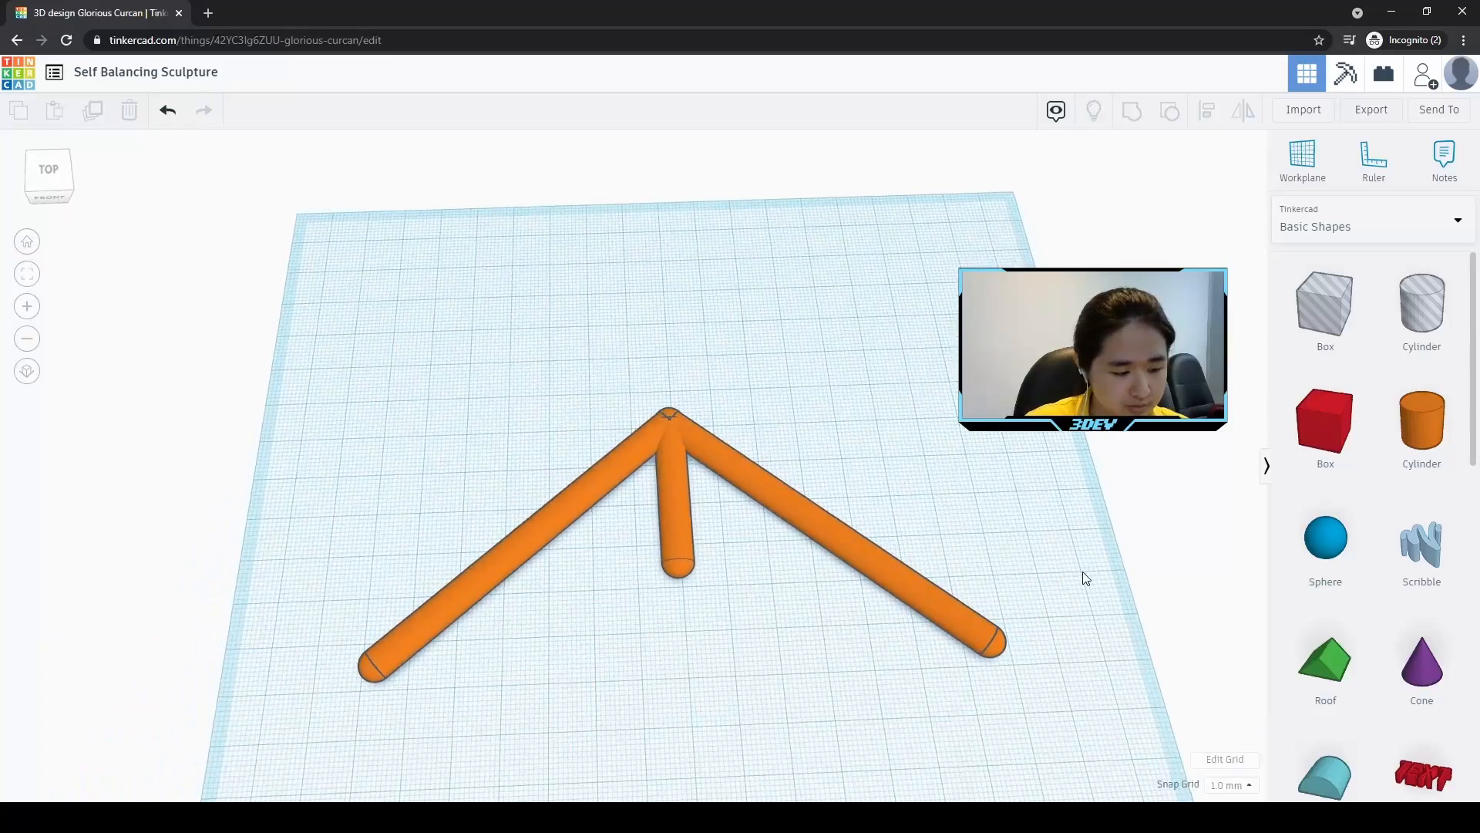
{"action": "key", "text": "ctrl+a"}
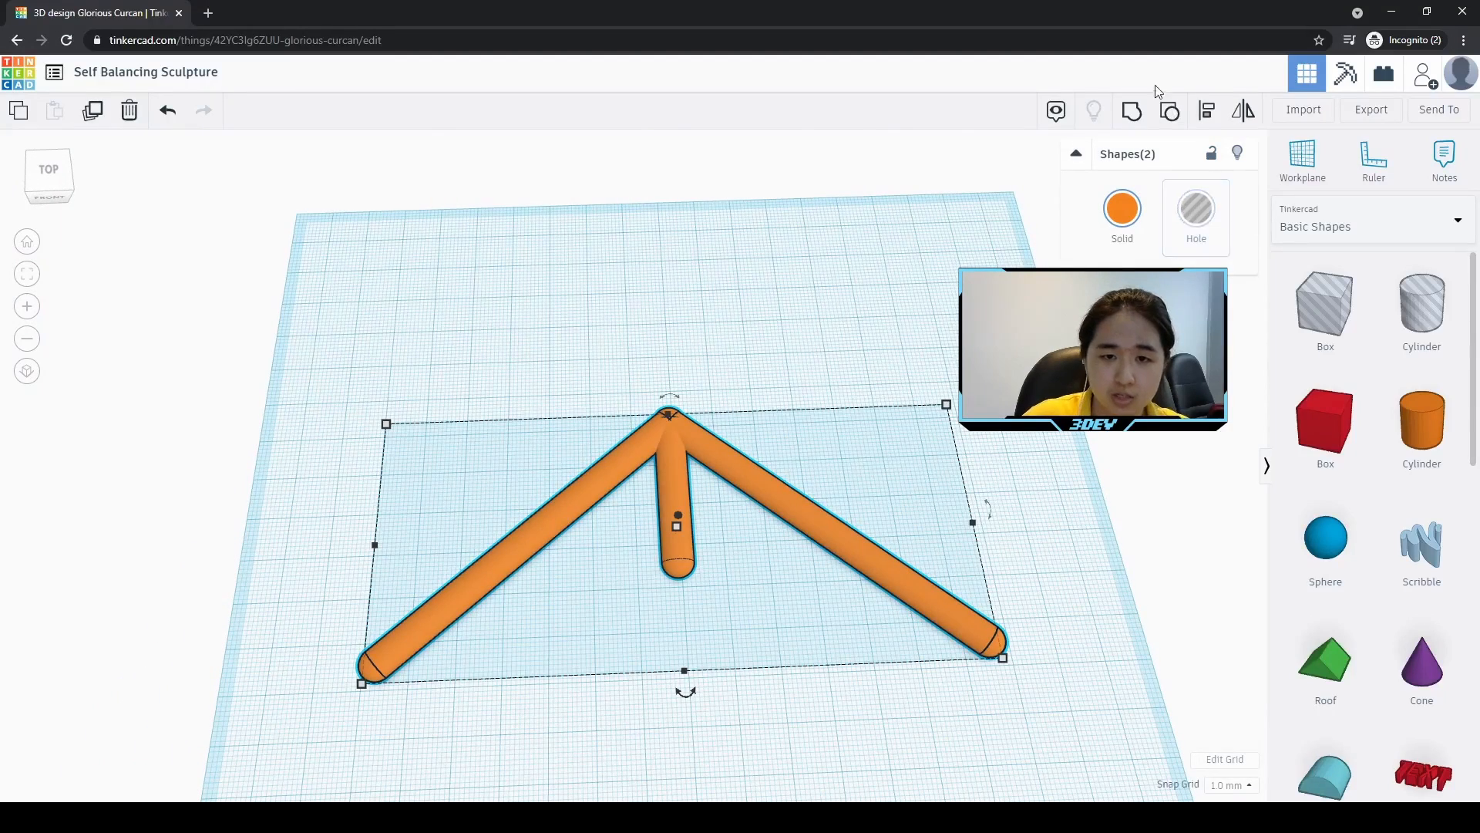
{"action": "left_click", "coordinate": [1131, 112]}
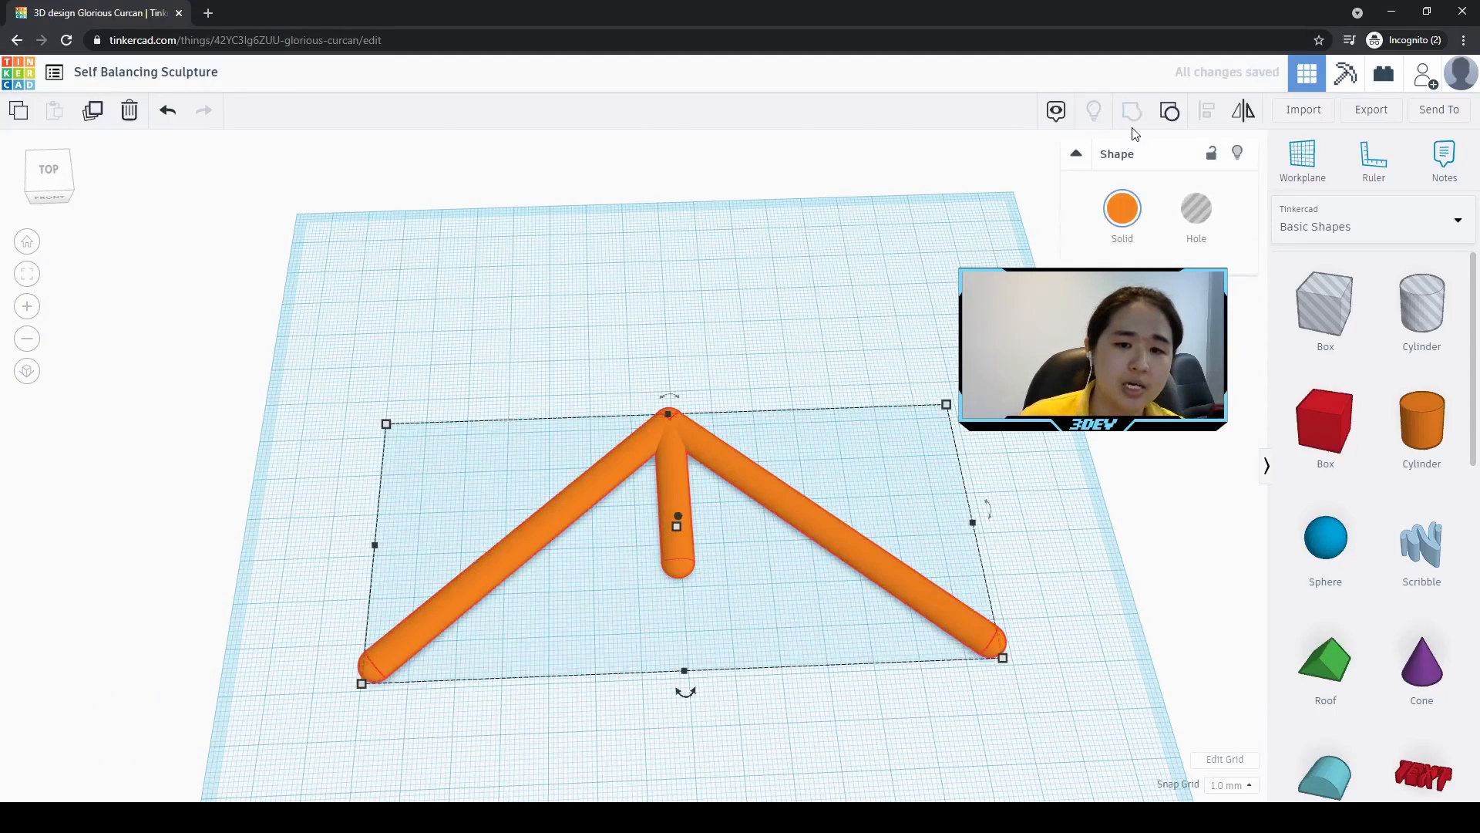
Step: Change the grouped sculpture's solid colour from orange to a light green
{"action": "left_click", "coordinate": [1120, 219]}
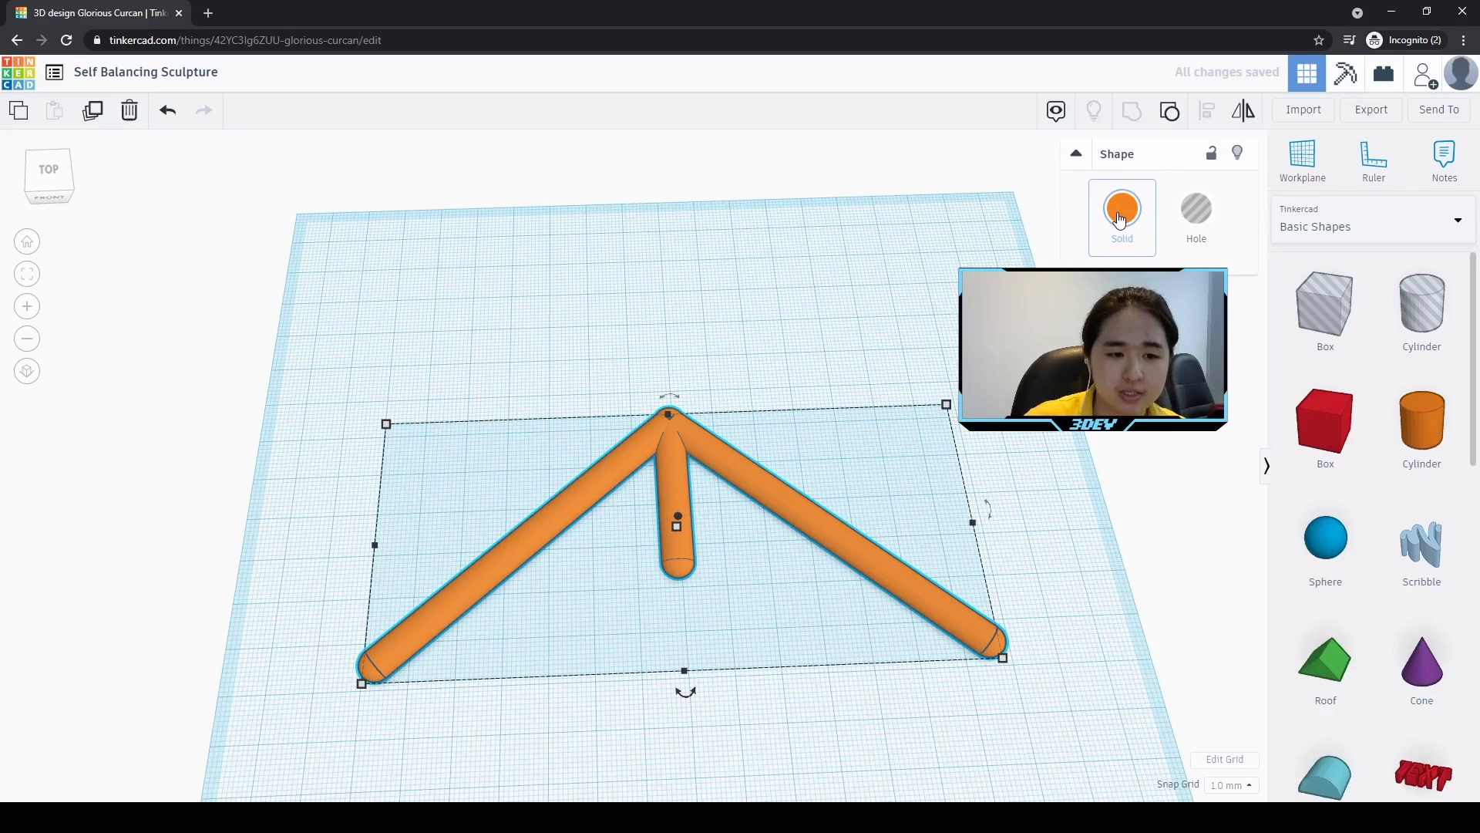
{"action": "left_click", "coordinate": [1120, 220]}
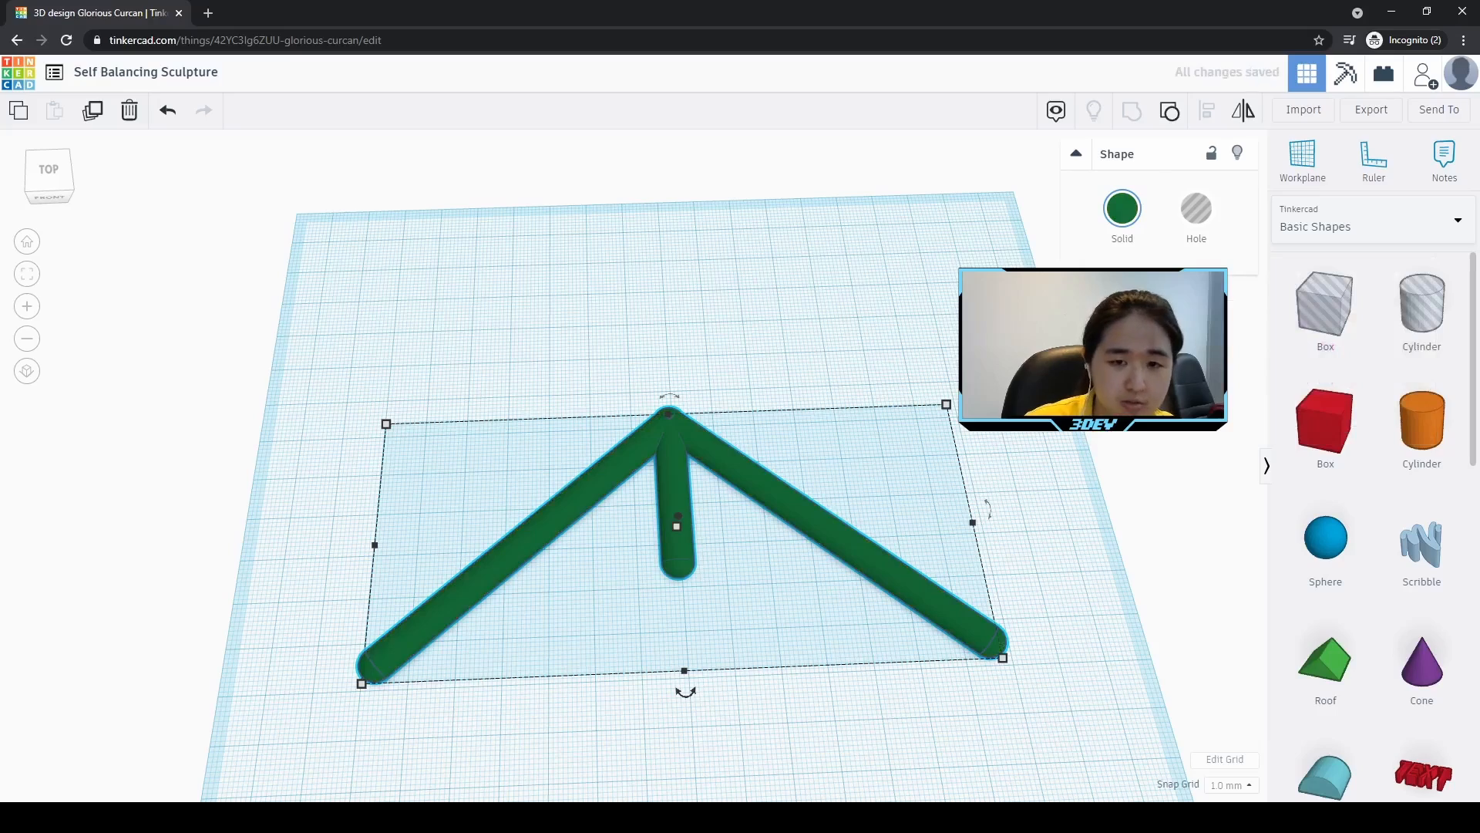
{"action": "left_click", "coordinate": [1123, 221]}
{"action": "left_click", "coordinate": [1188, 350]}
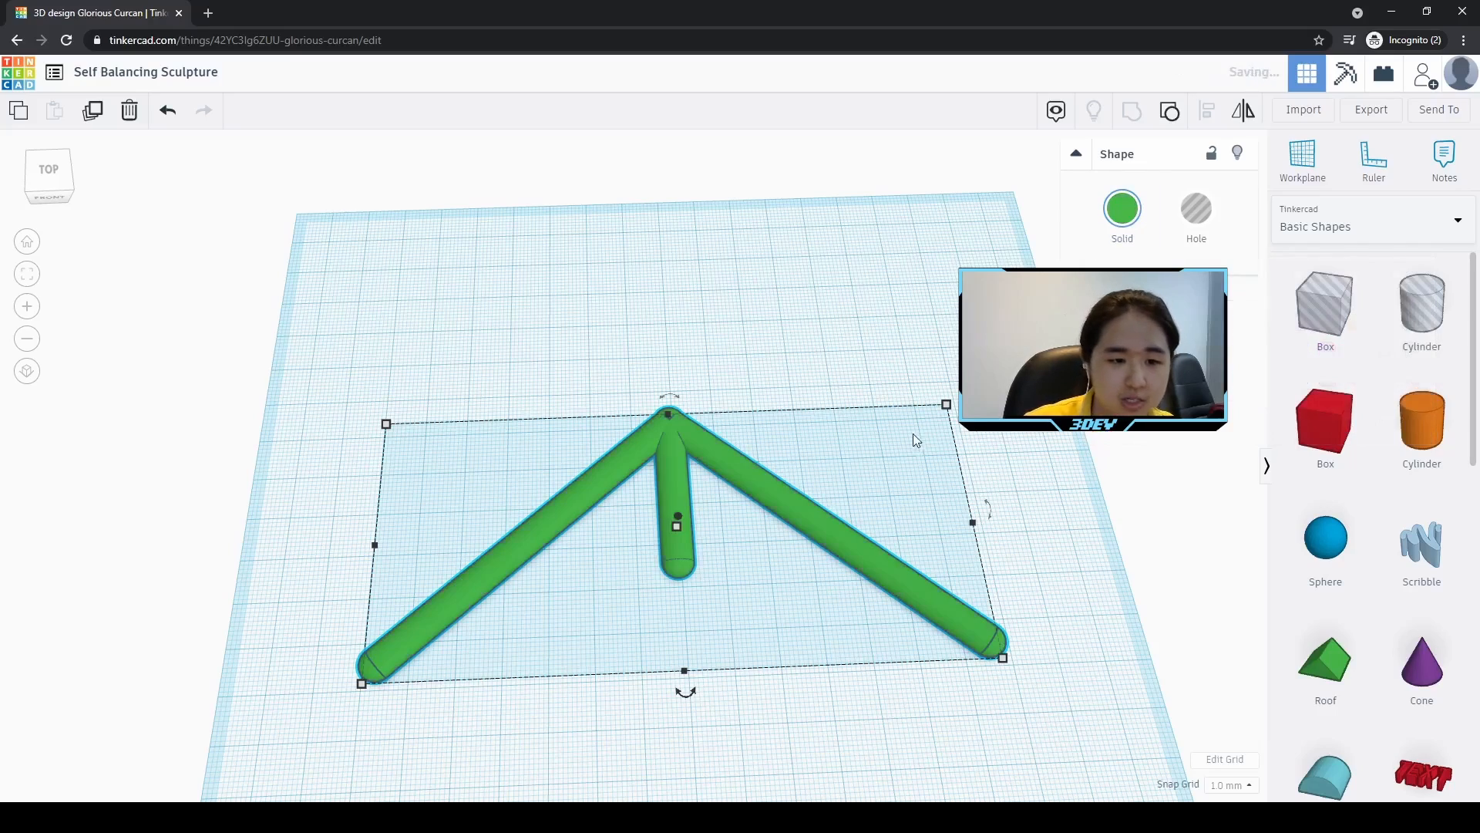
Step: Move the green sculpture toward the back of the workplane to free space in front of it
{"action": "left_click", "coordinate": [890, 488]}
{"action": "right_click_drag", "start_coordinate": [874, 524], "coordinate": [679, 517]}
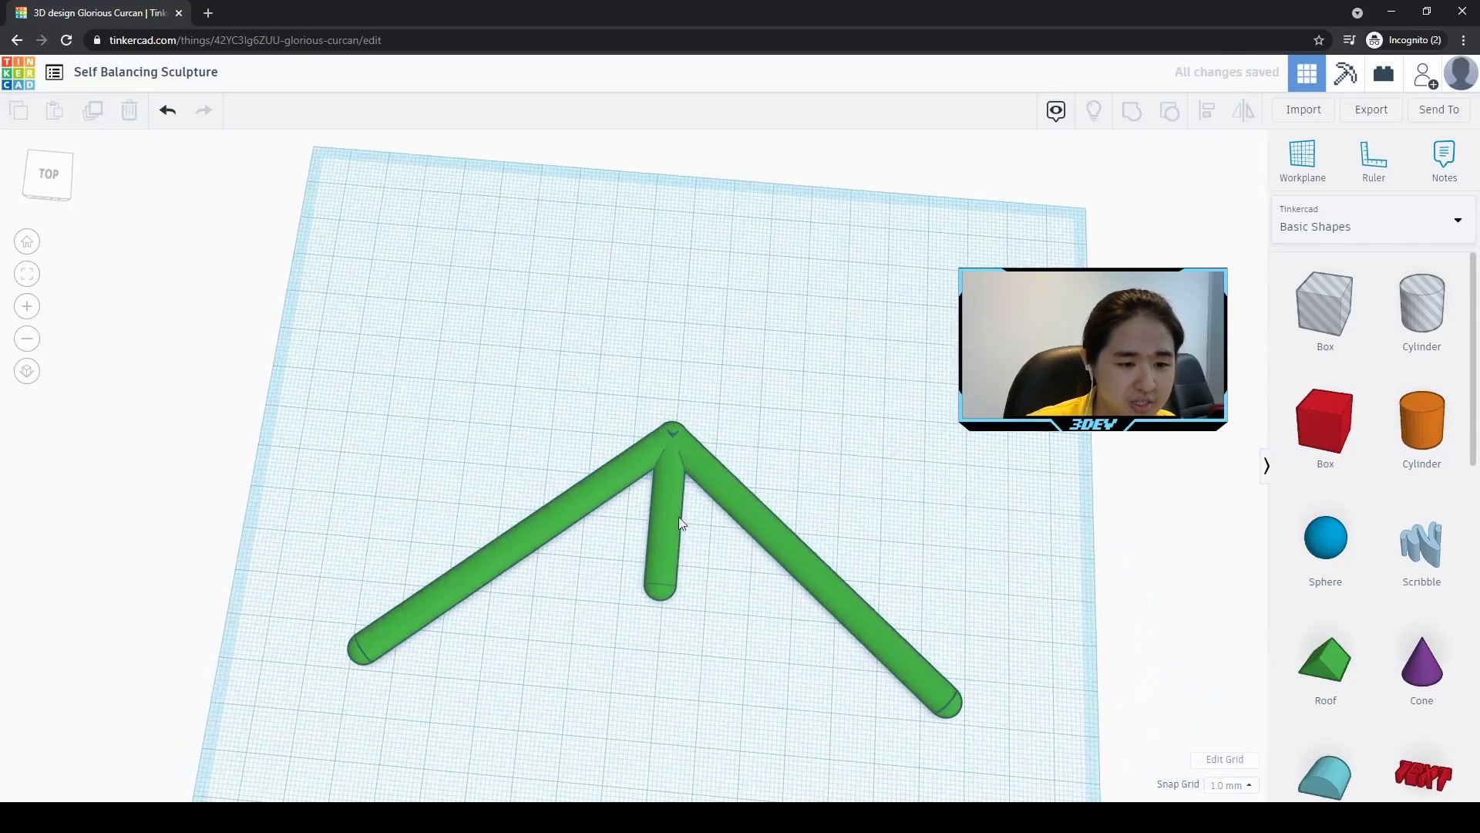
{"action": "left_click", "coordinate": [675, 516]}
{"action": "left_click_drag", "start_coordinate": [668, 520], "coordinate": [699, 373]}
{"action": "left_click", "coordinate": [740, 628]}
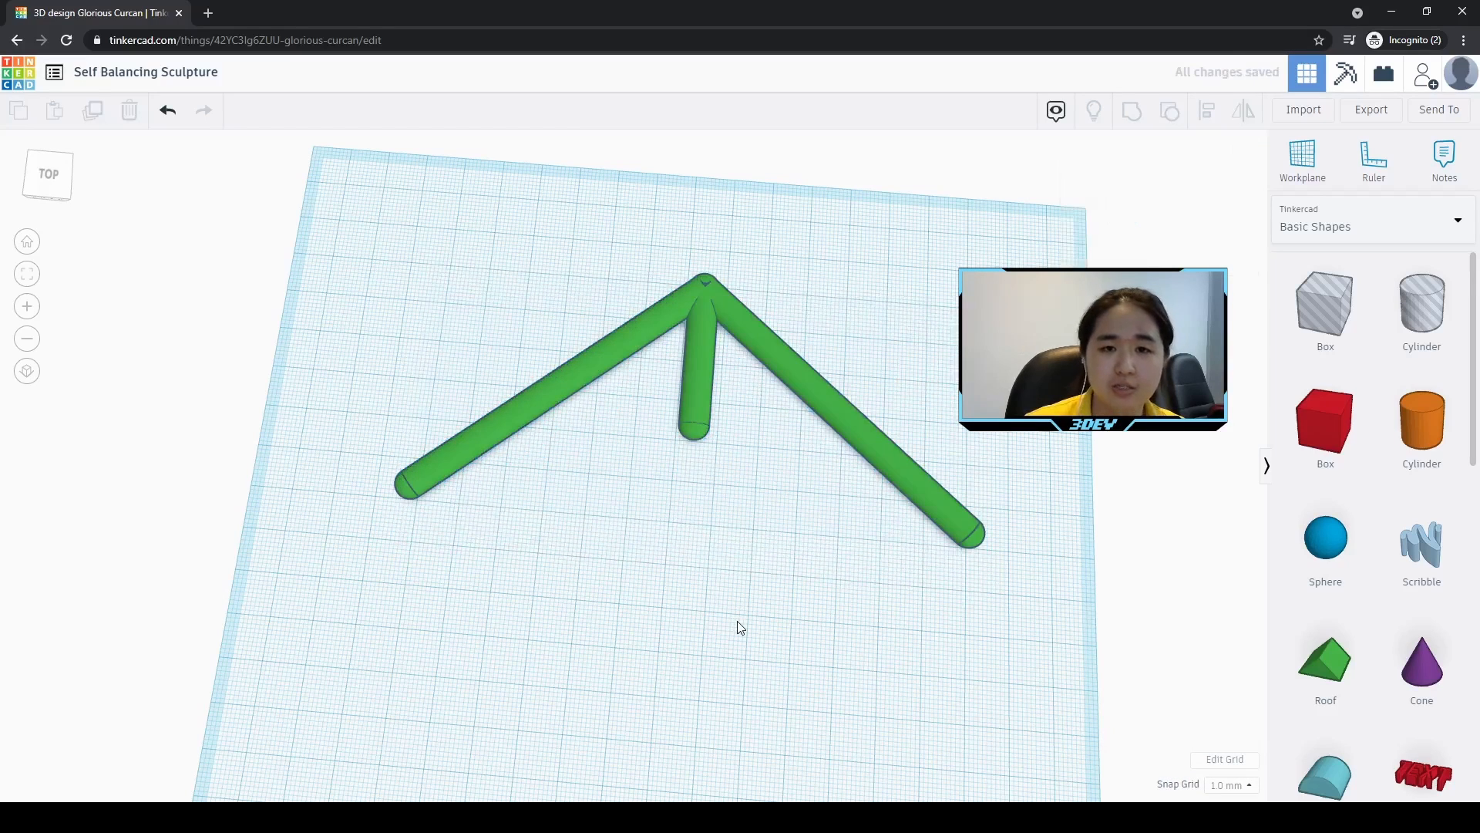